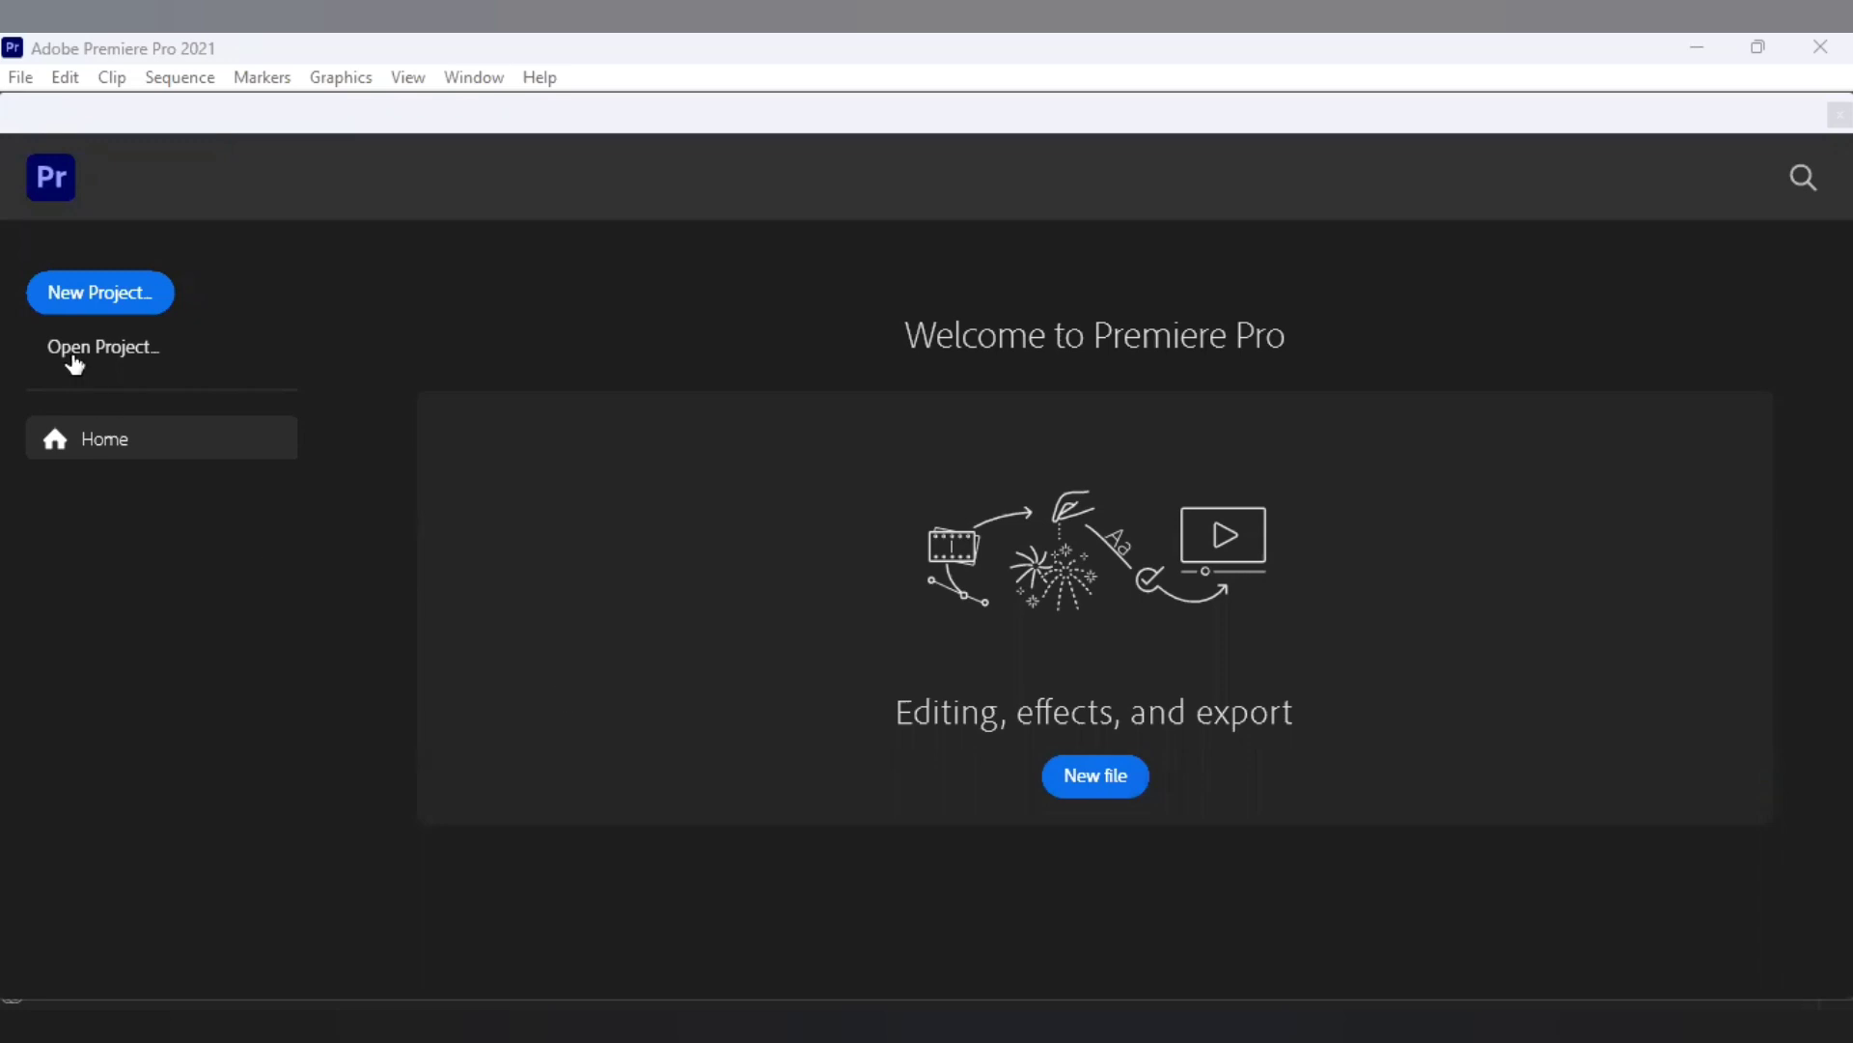
Create a new empty Premiere Pro project named 'Mathew audio'.
click(107, 309)
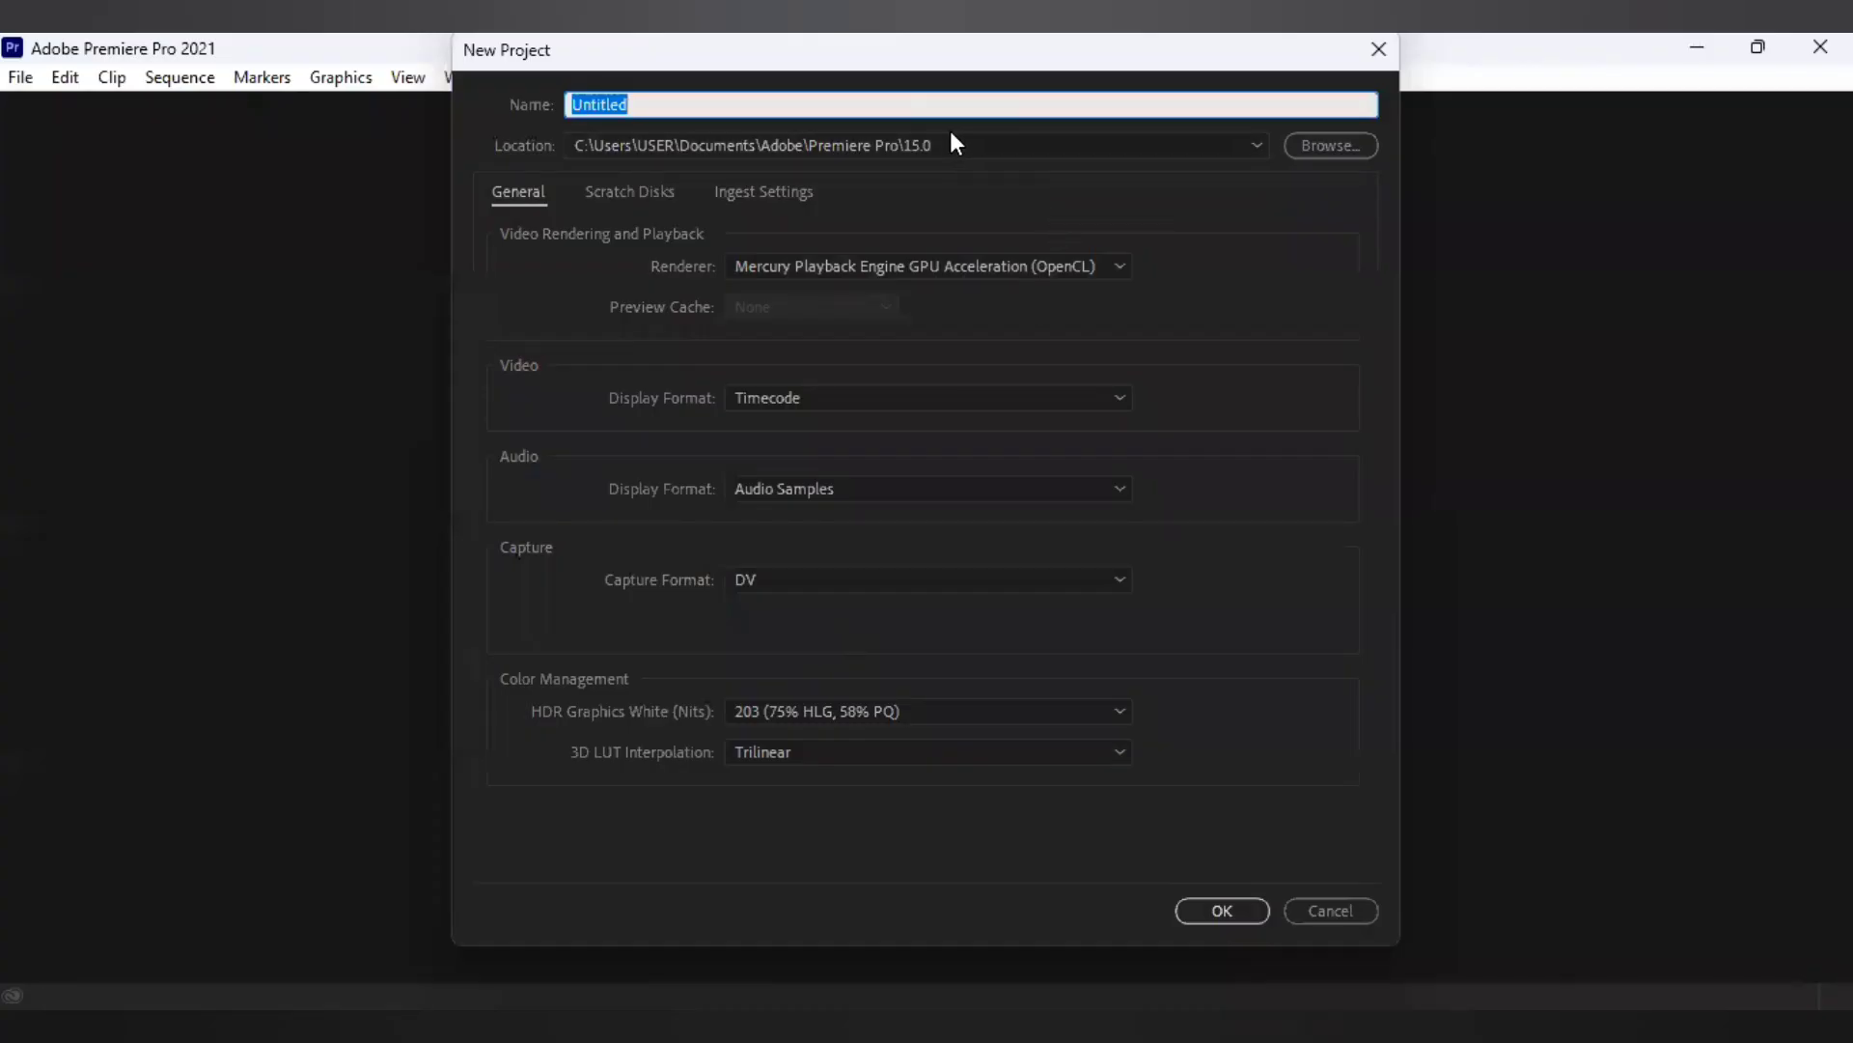
text(Mathe)
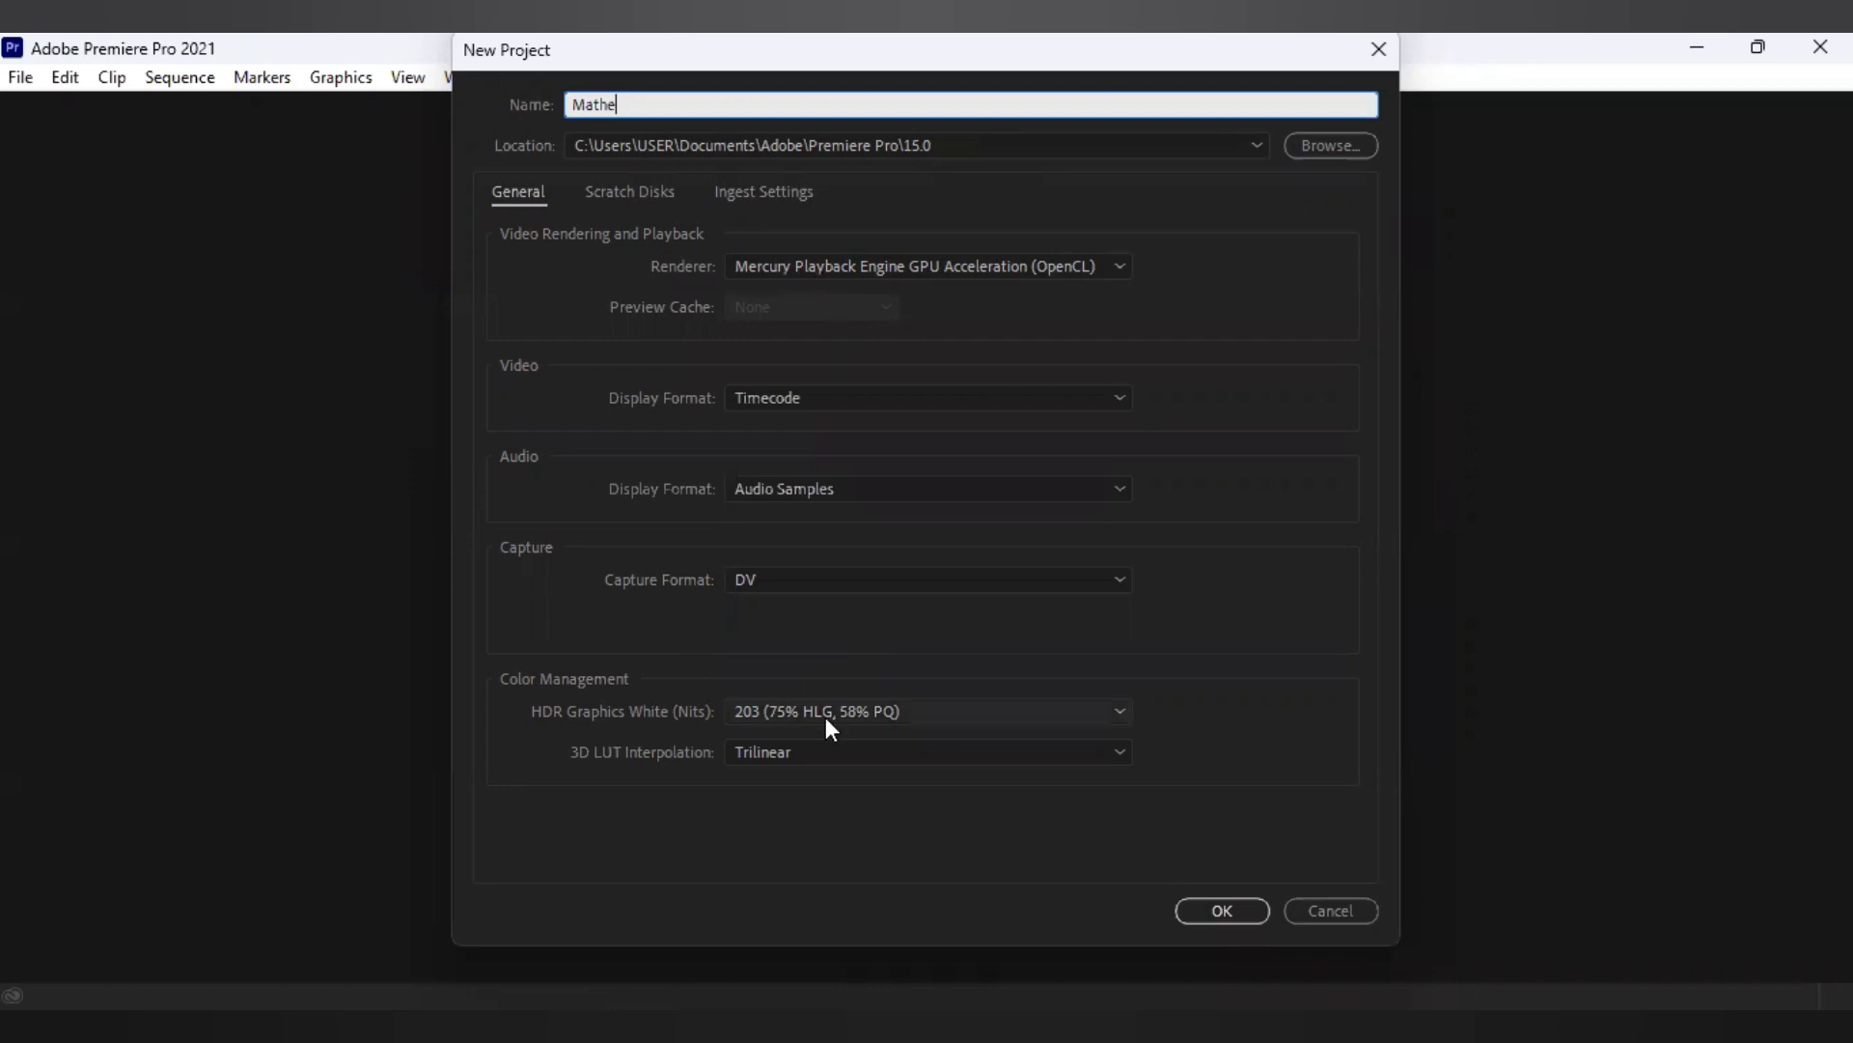
text(w )
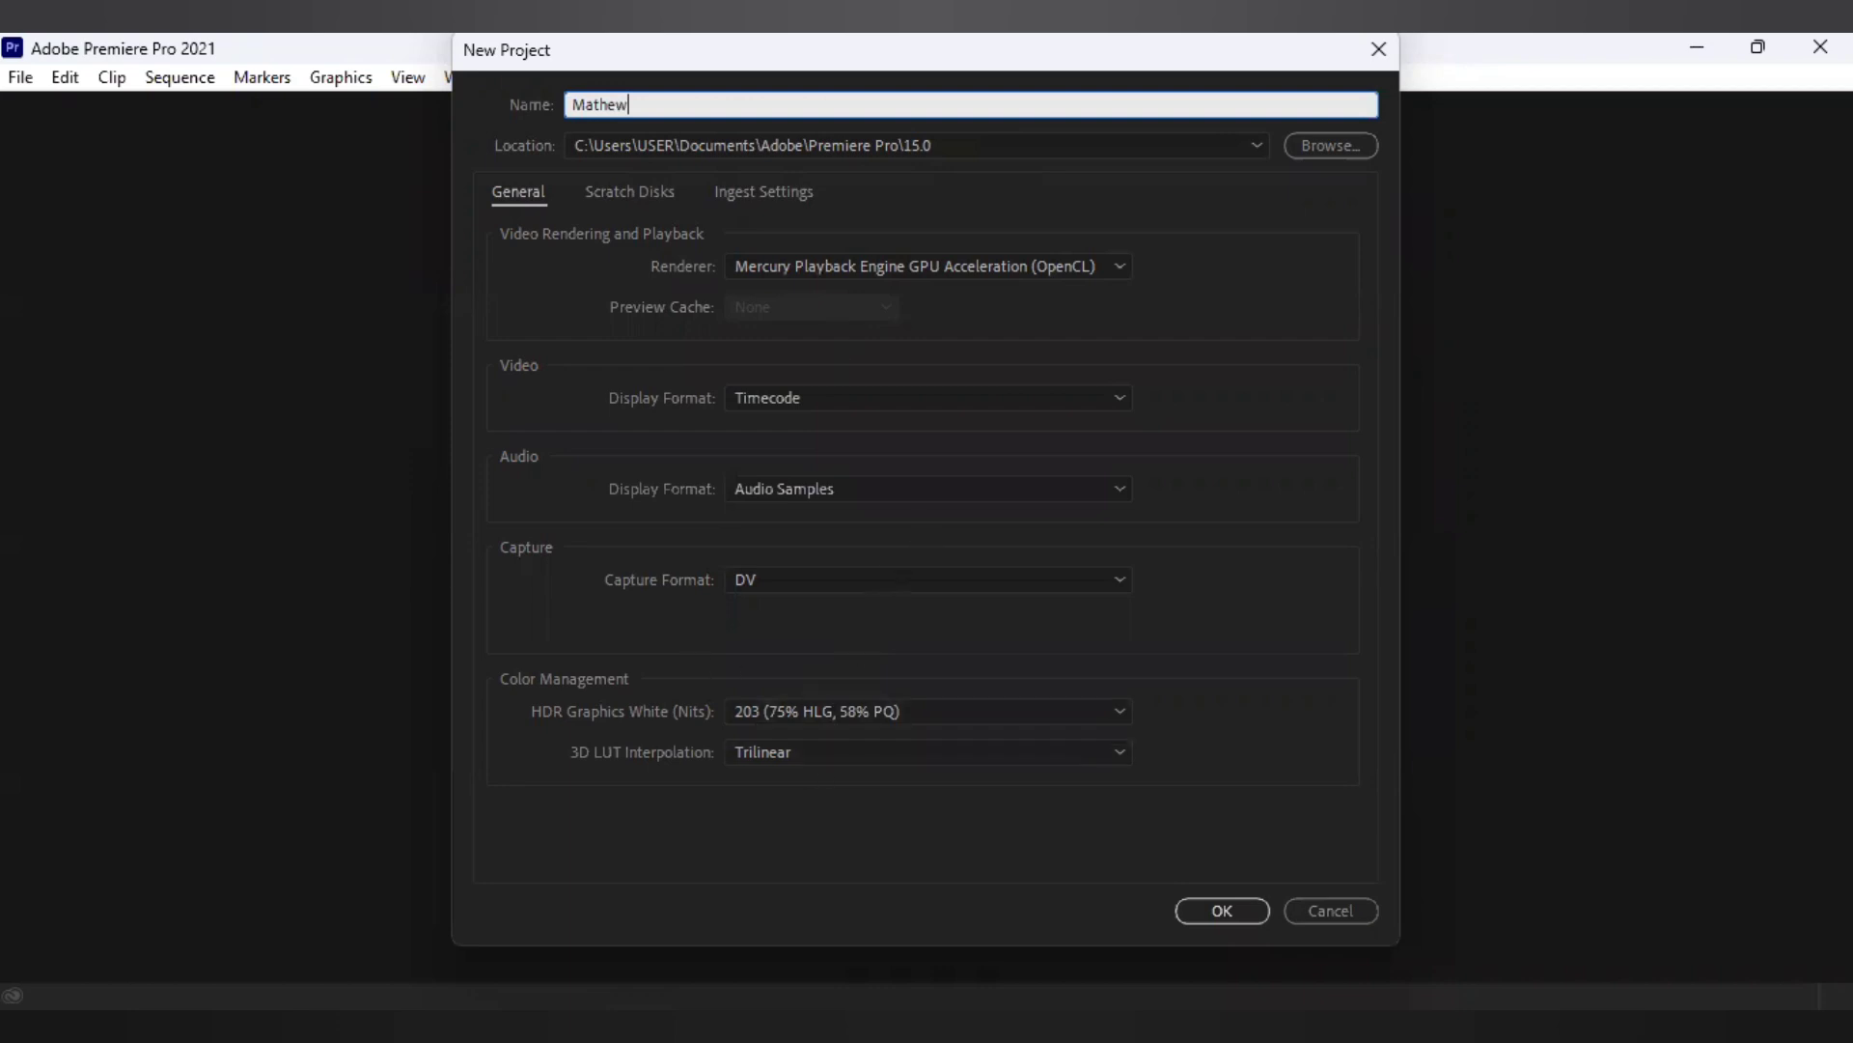
text(audio)
click(1188, 907)
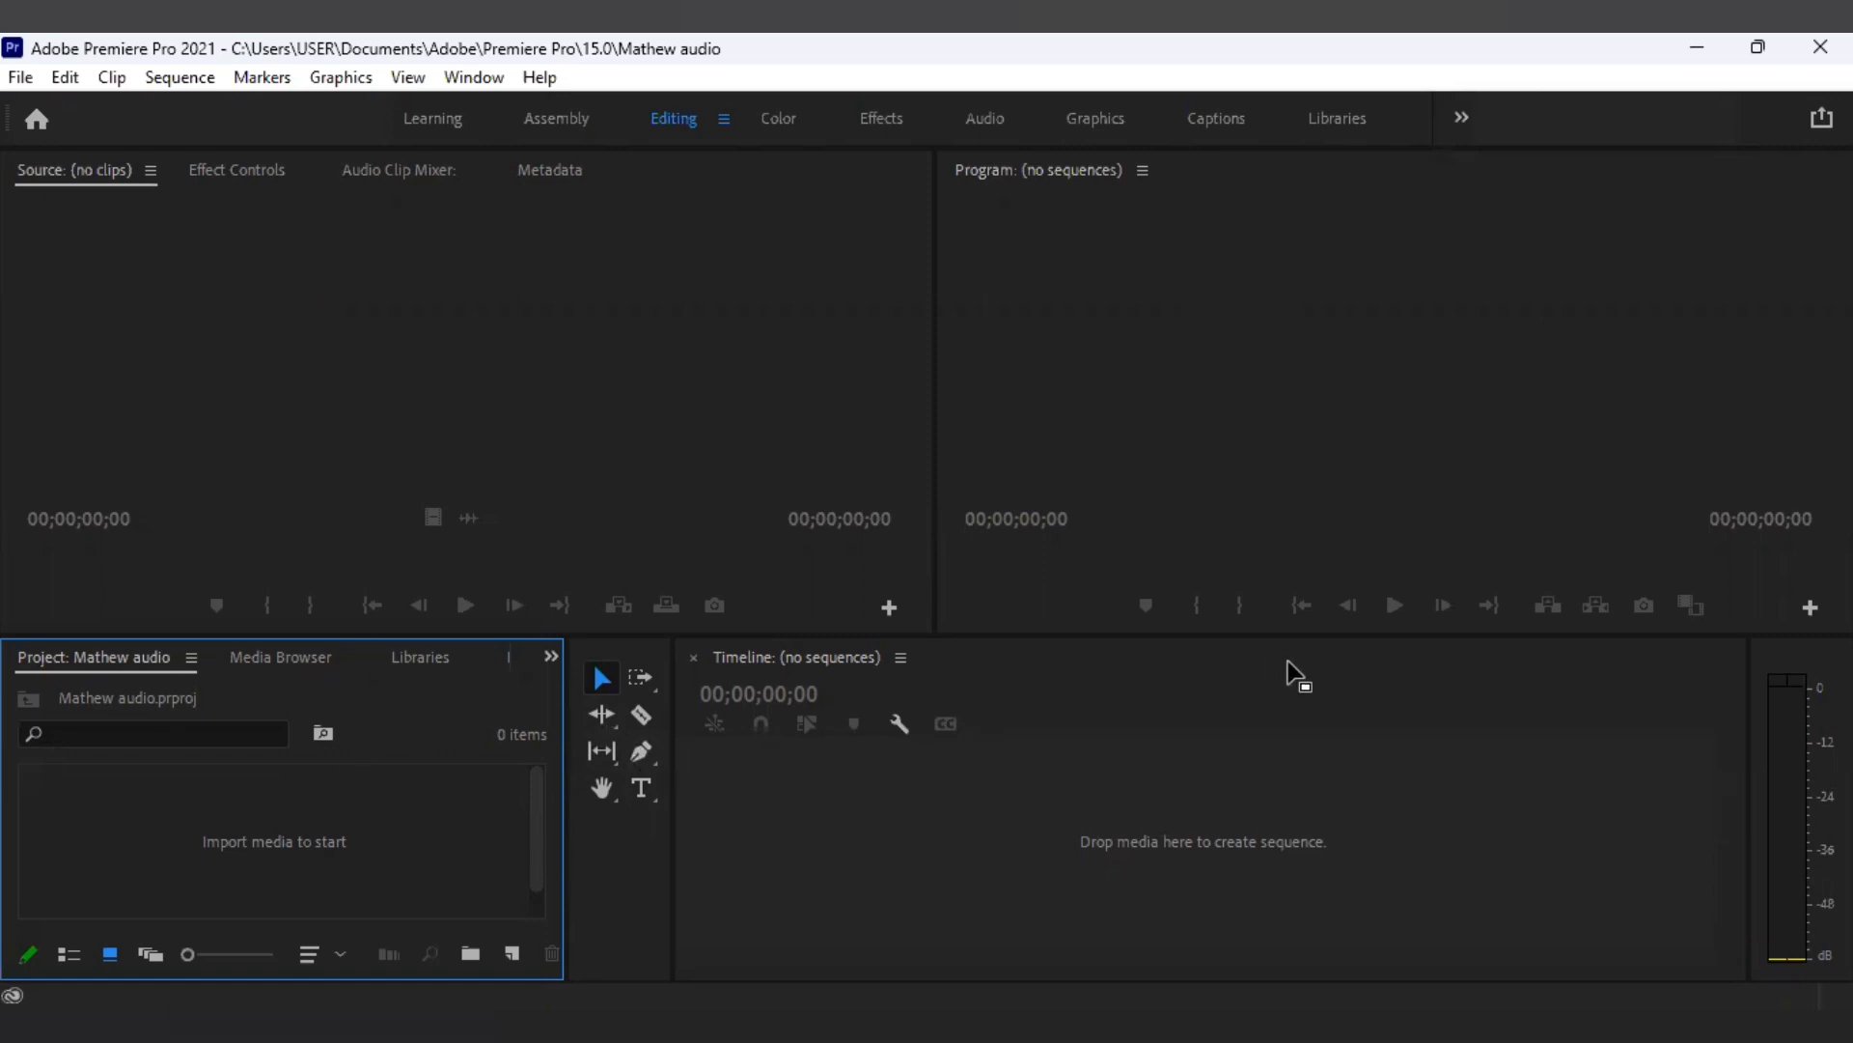
Import the mathew conflict JPEG cover image into the project.
click(15, 82)
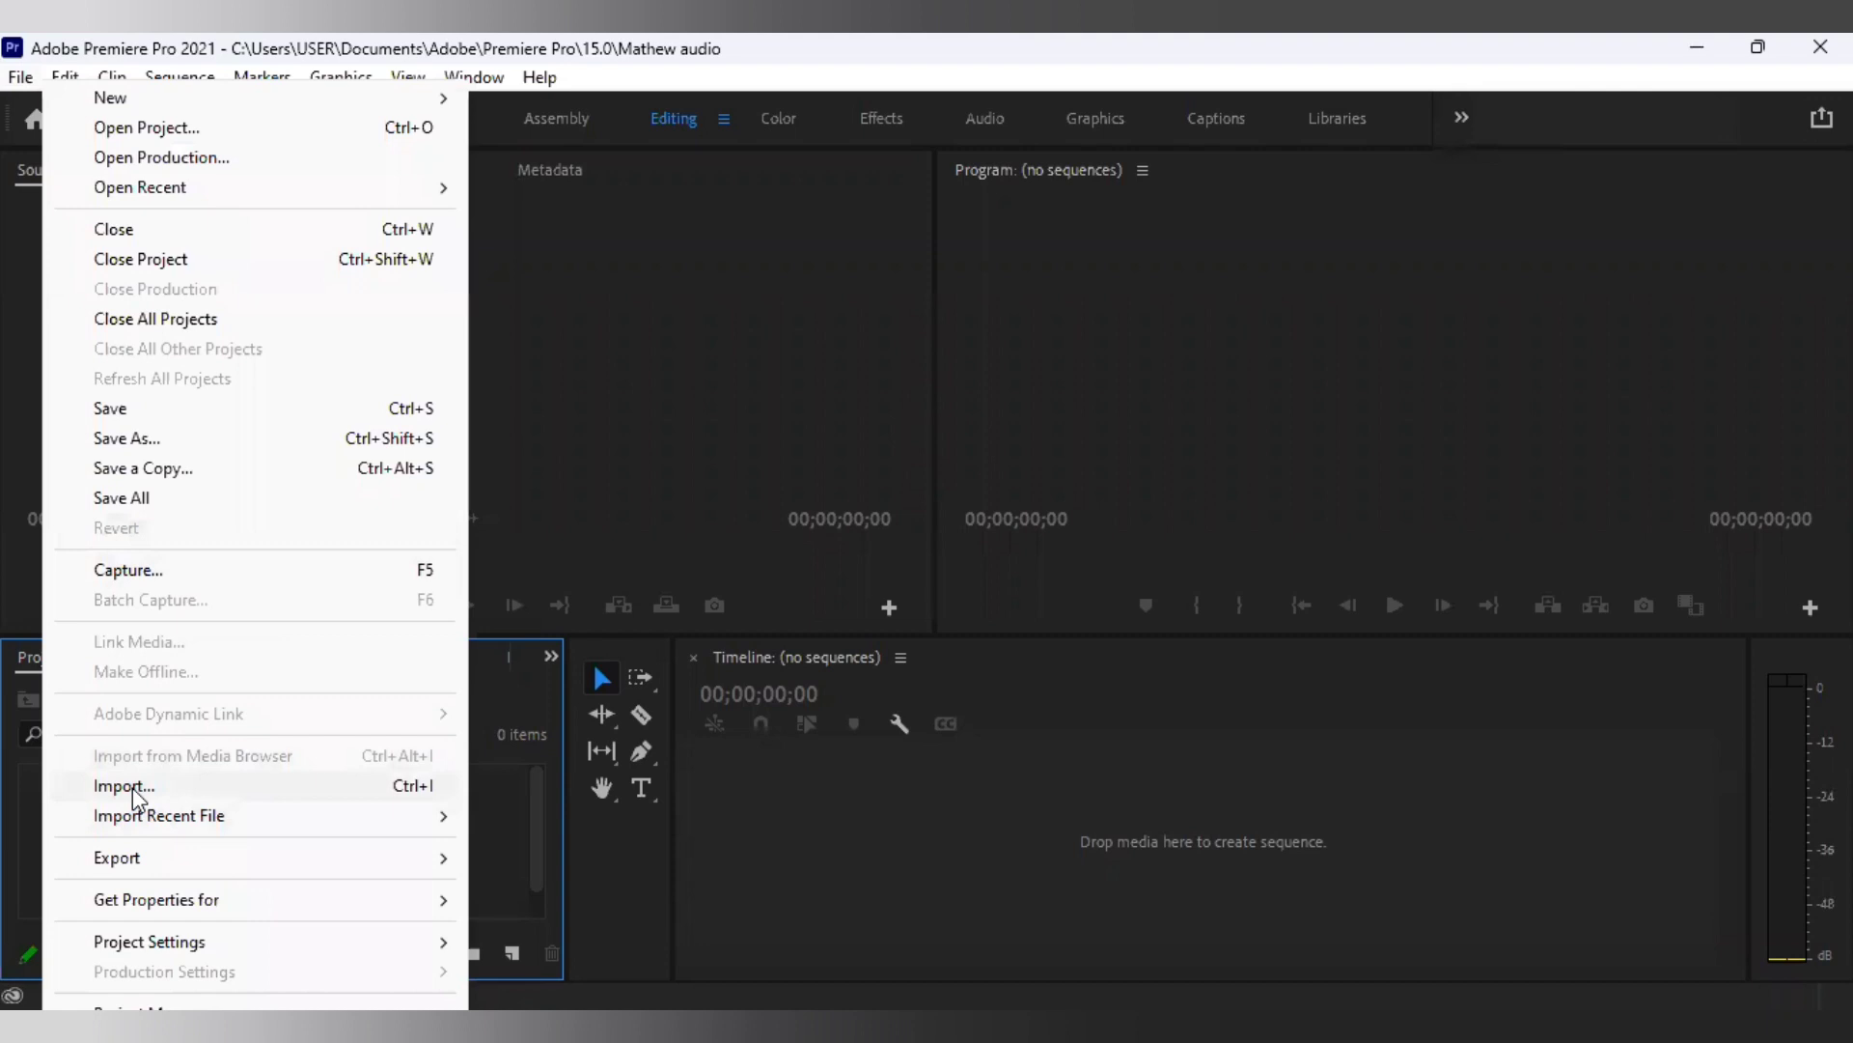
click(126, 786)
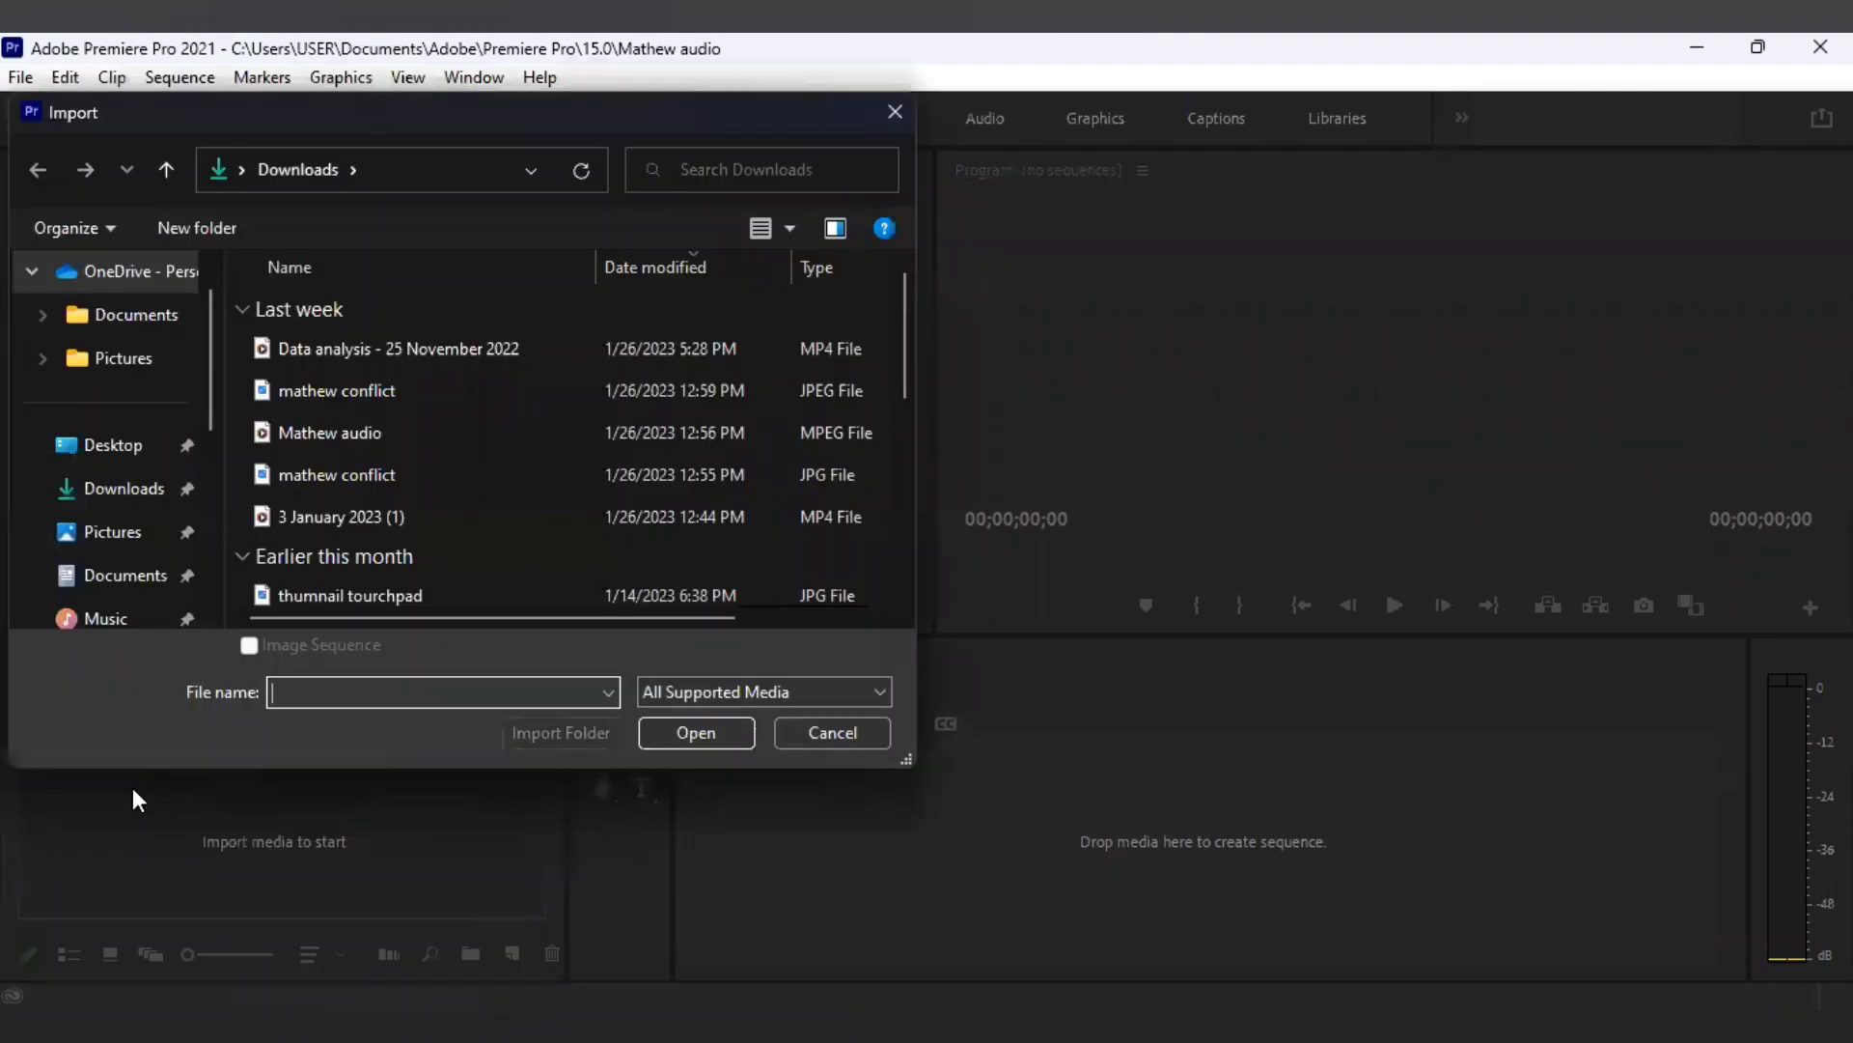
click(350, 393)
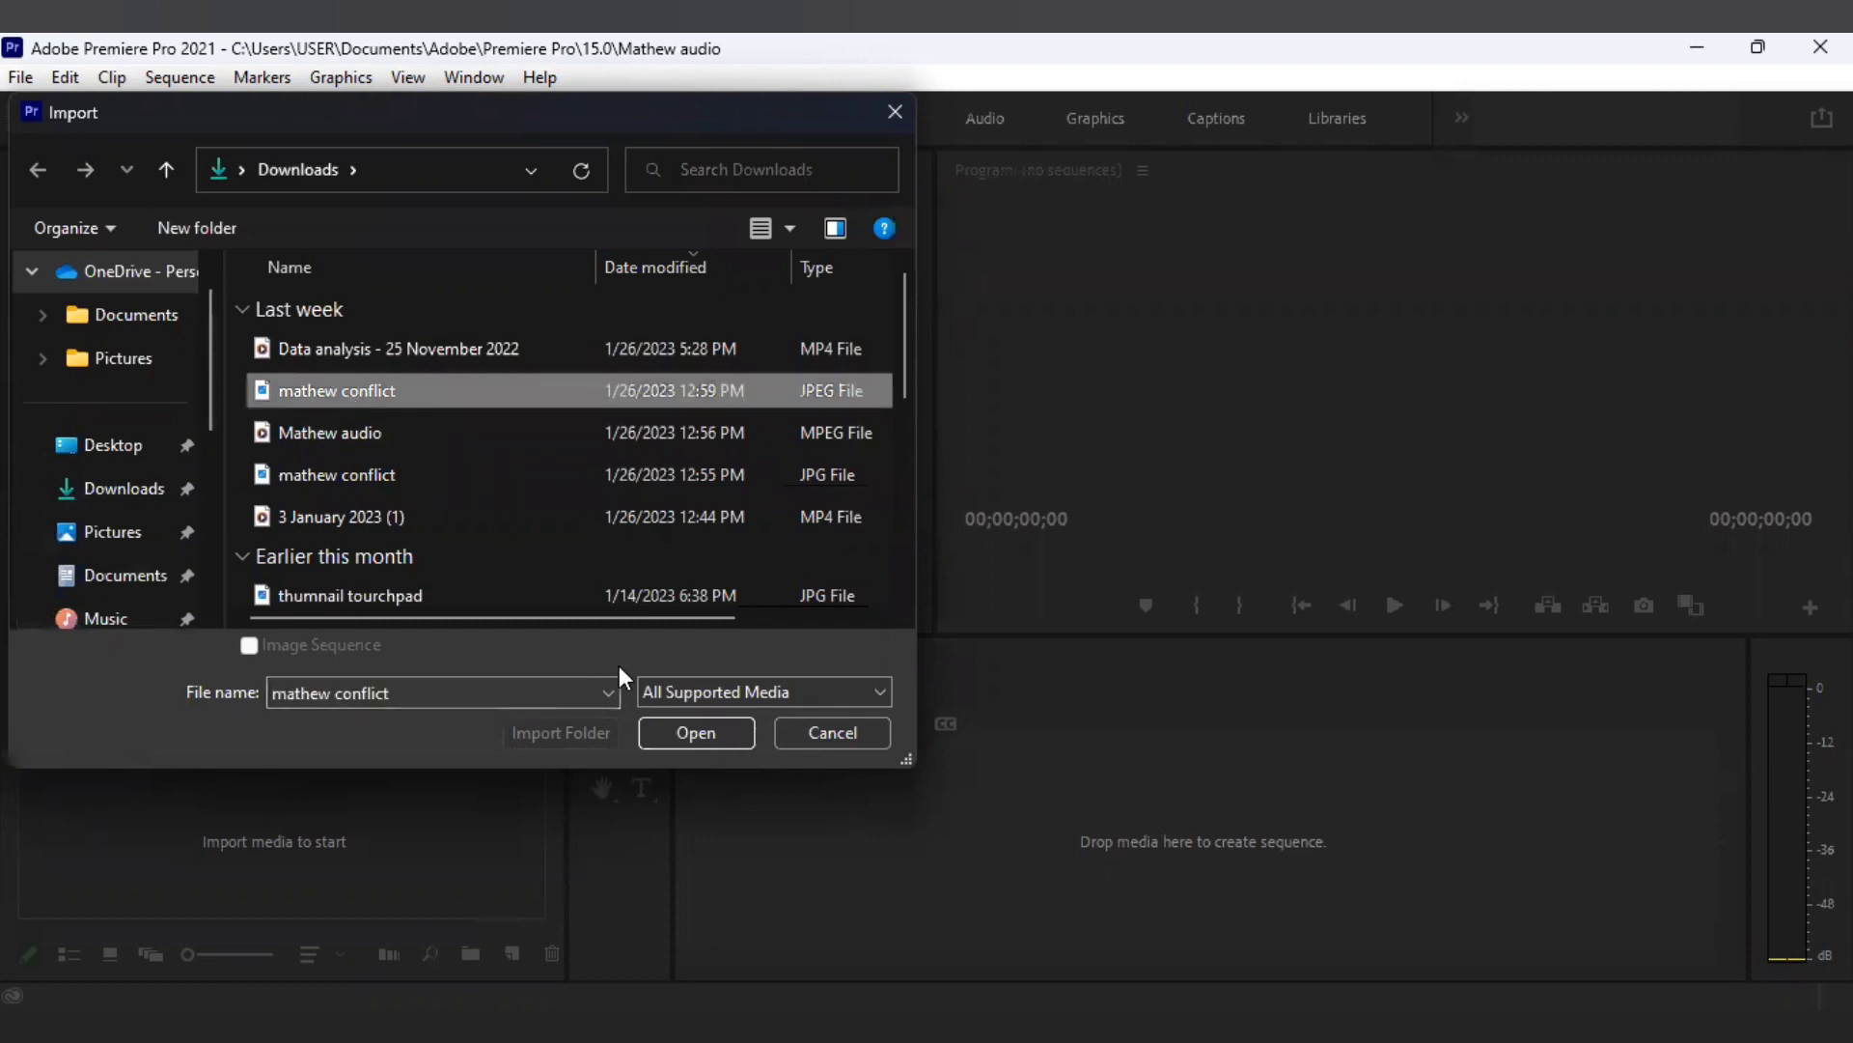
click(674, 728)
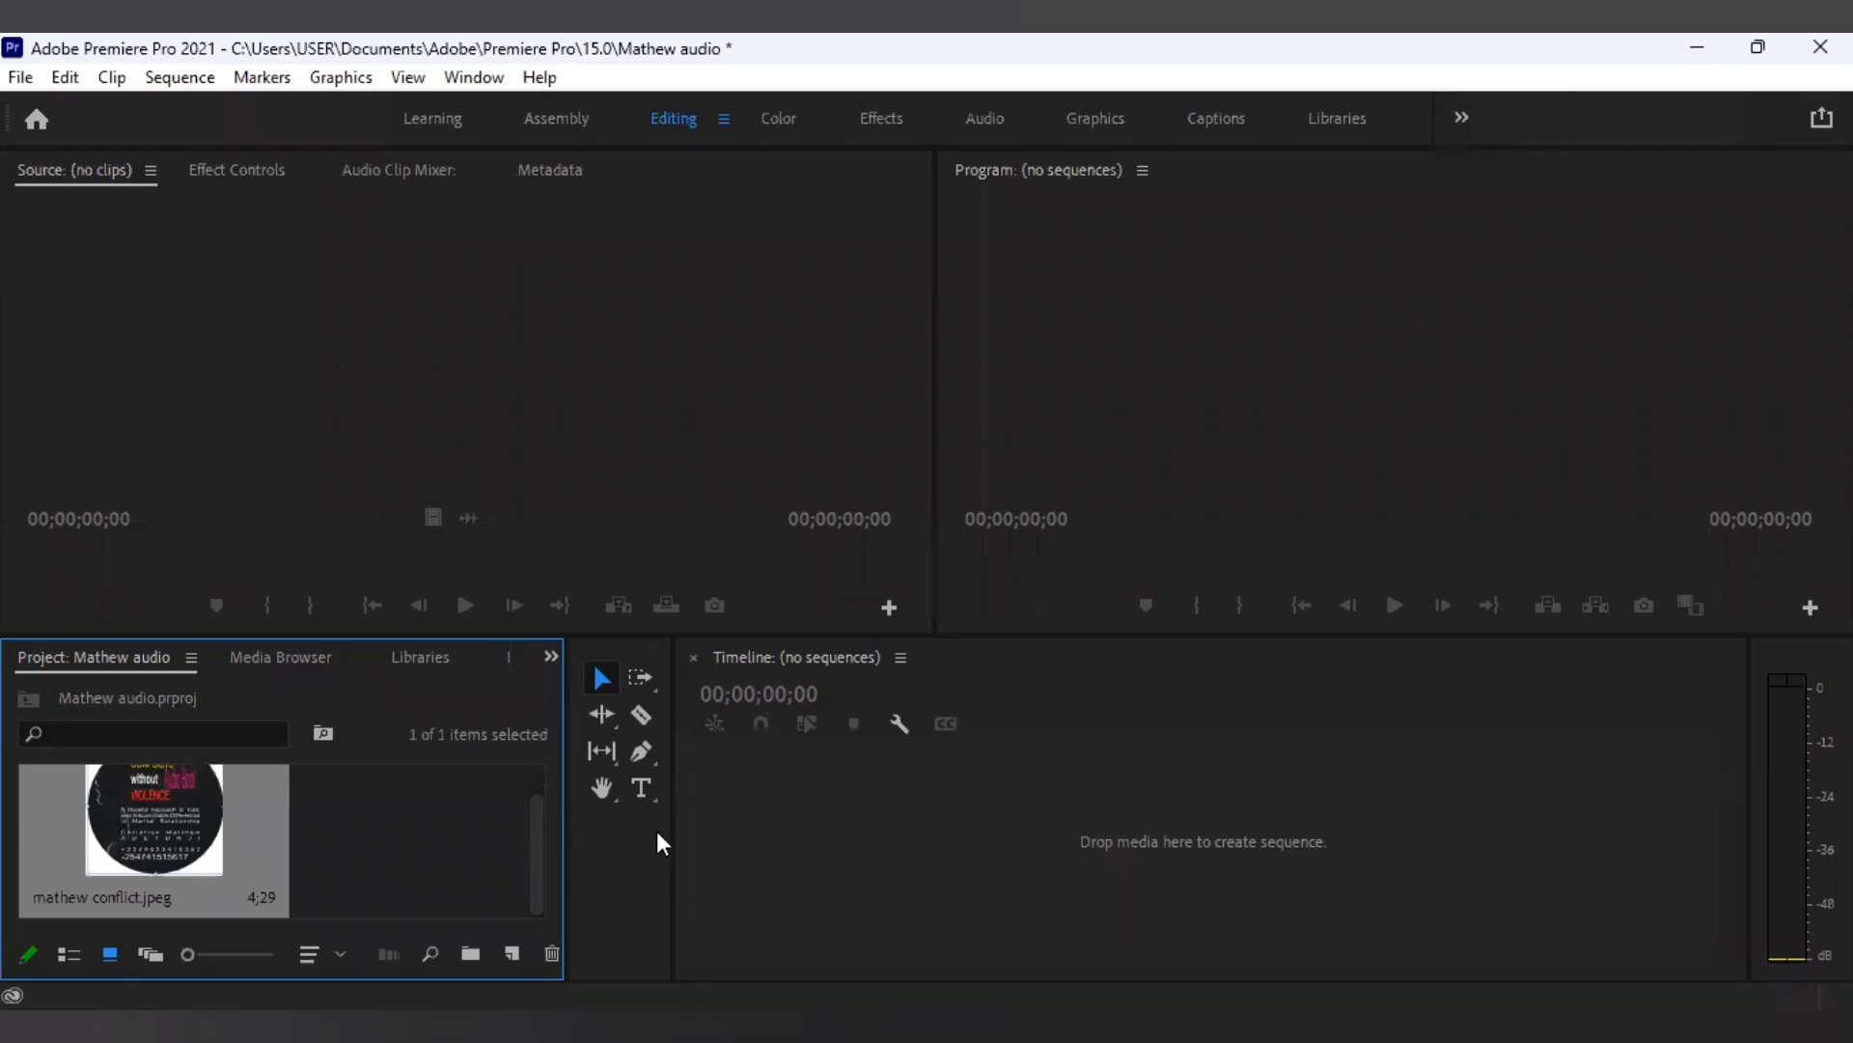
Drag mathew conflict.jpeg onto the Timeline to create a 'mathew conflict' sequence with it on V1.
click(880, 811)
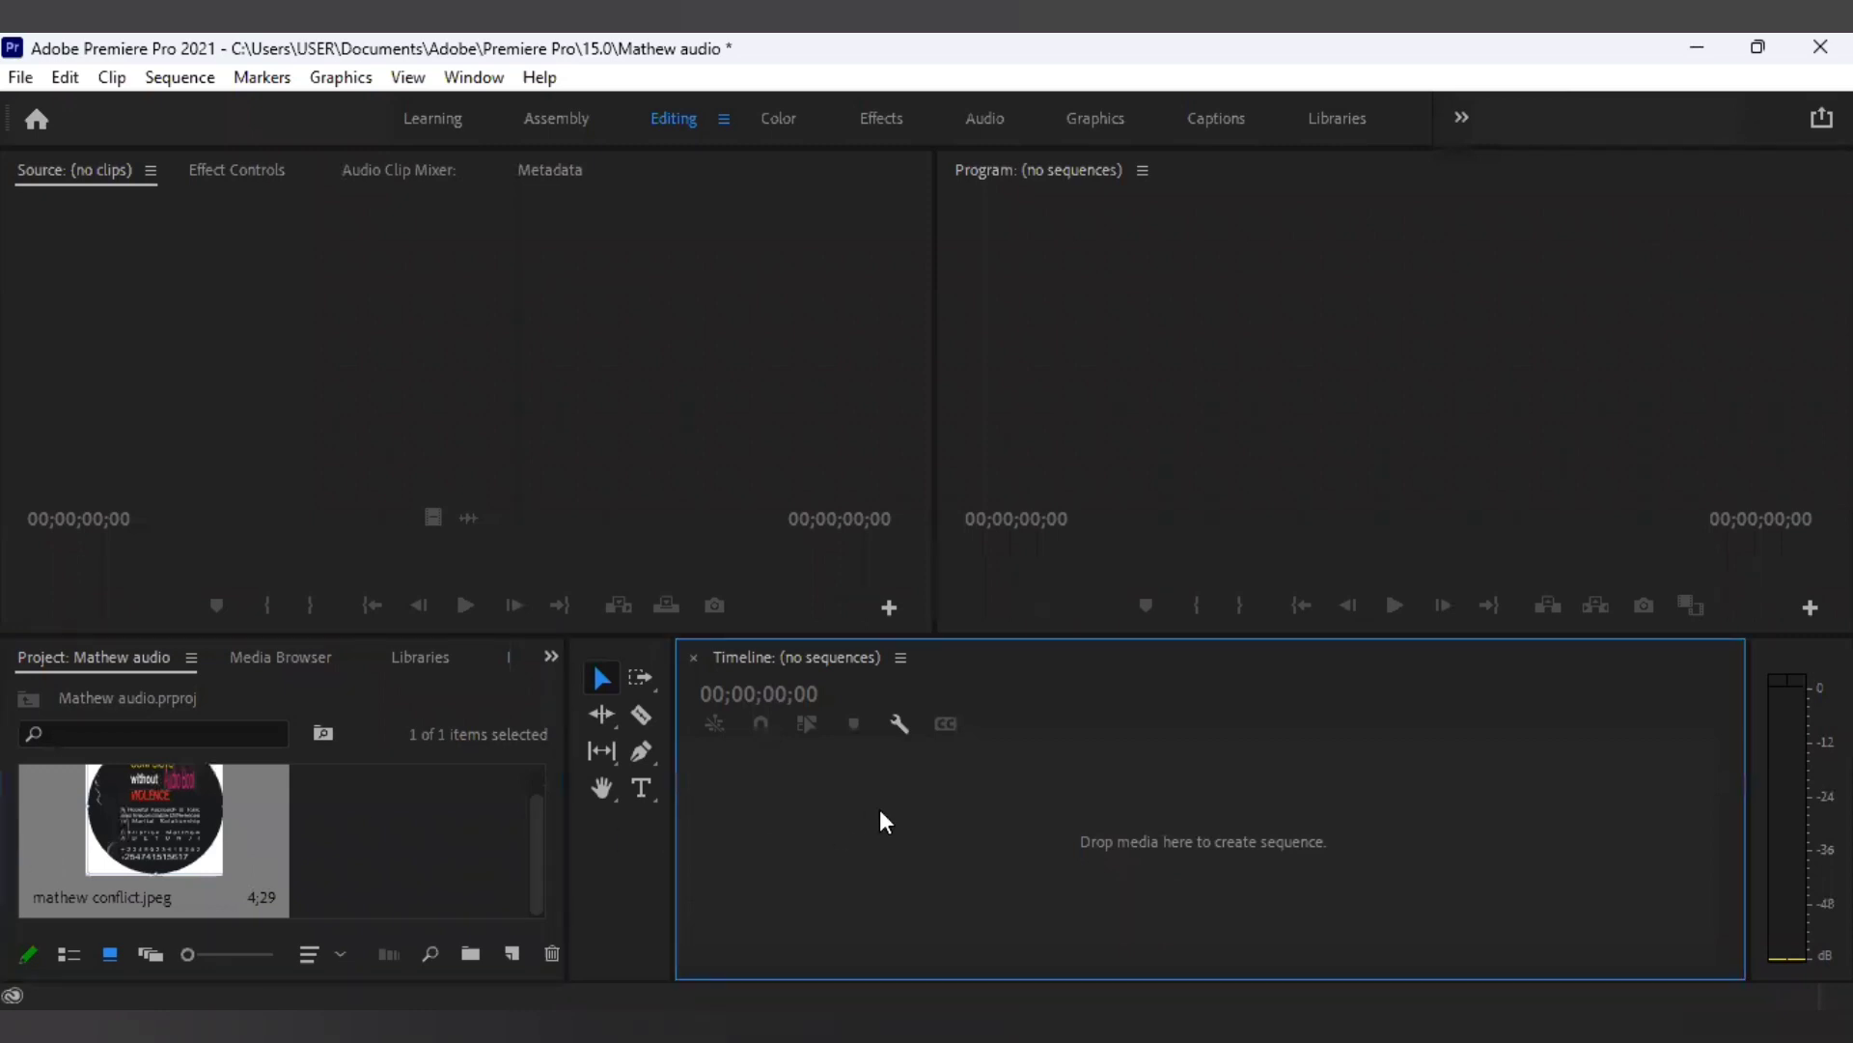
click(176, 846)
drag(287, 834, 1083, 863)
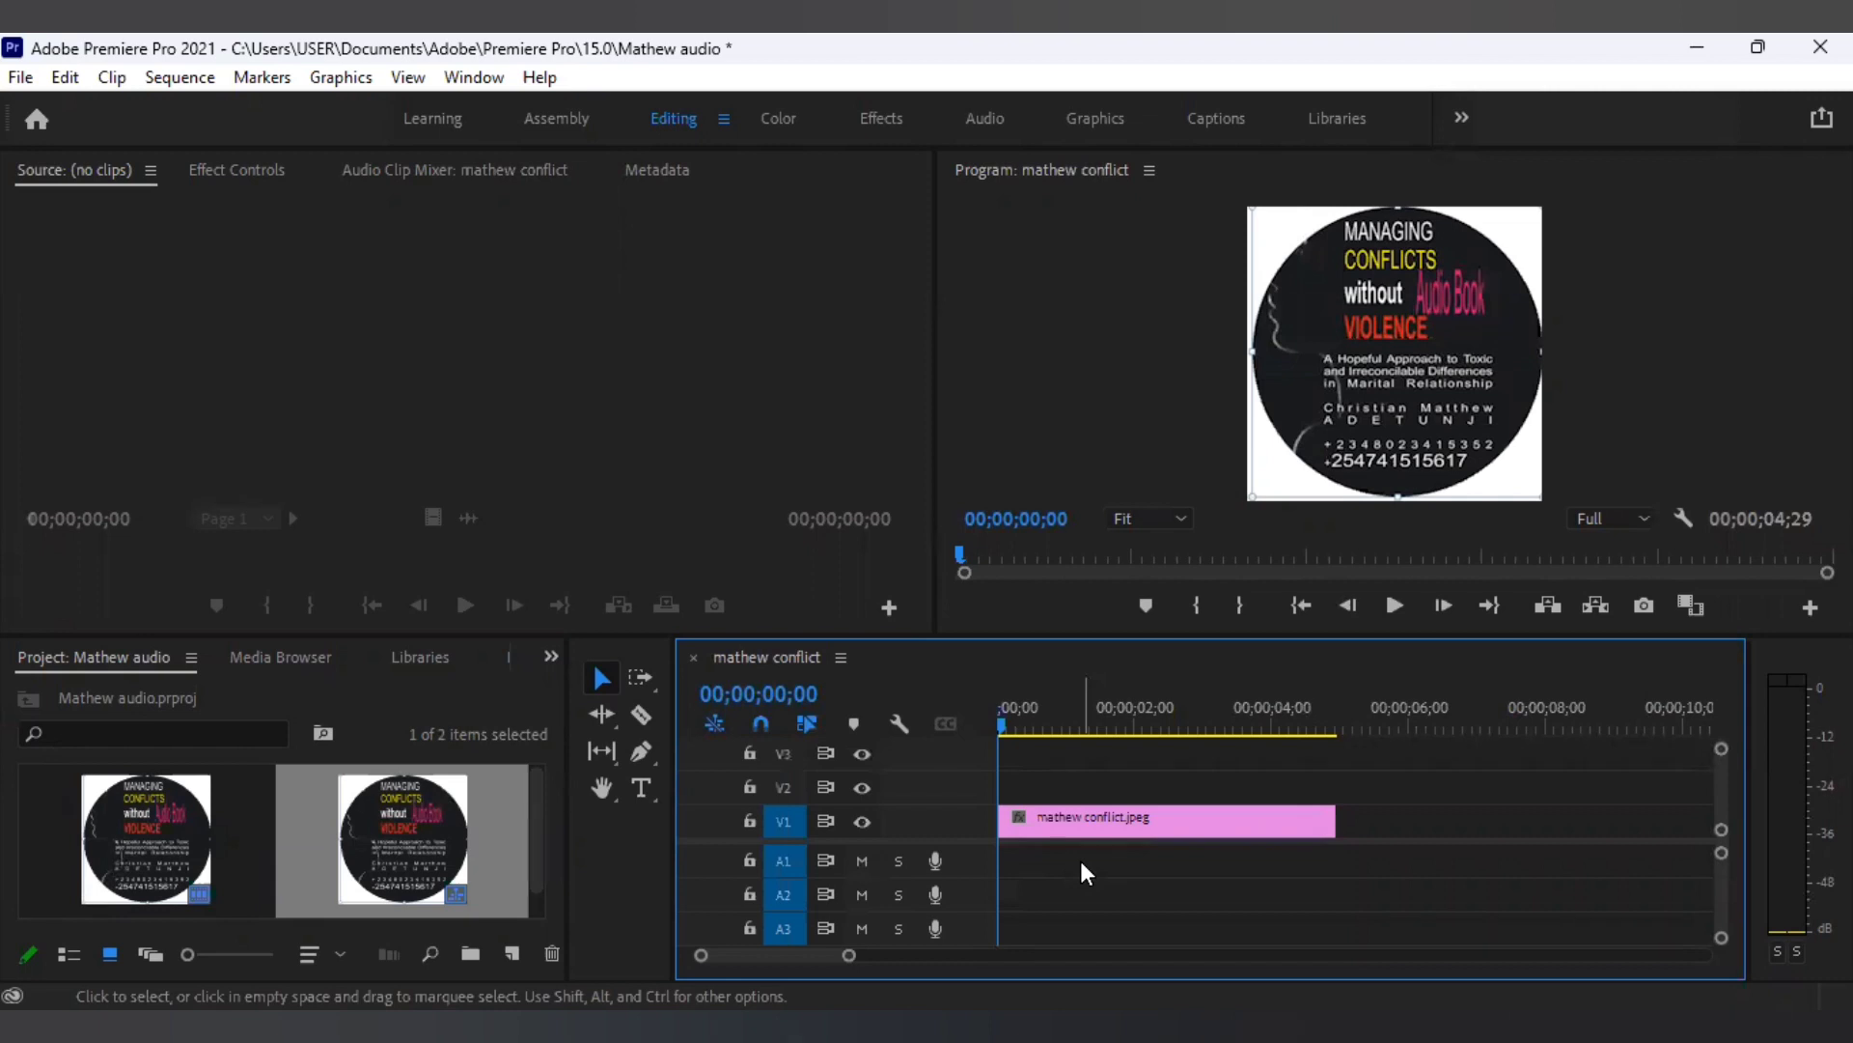
Extend the mathew conflict.jpeg clip on V1 so the sequence runs 00;02;15;13.
click(1145, 817)
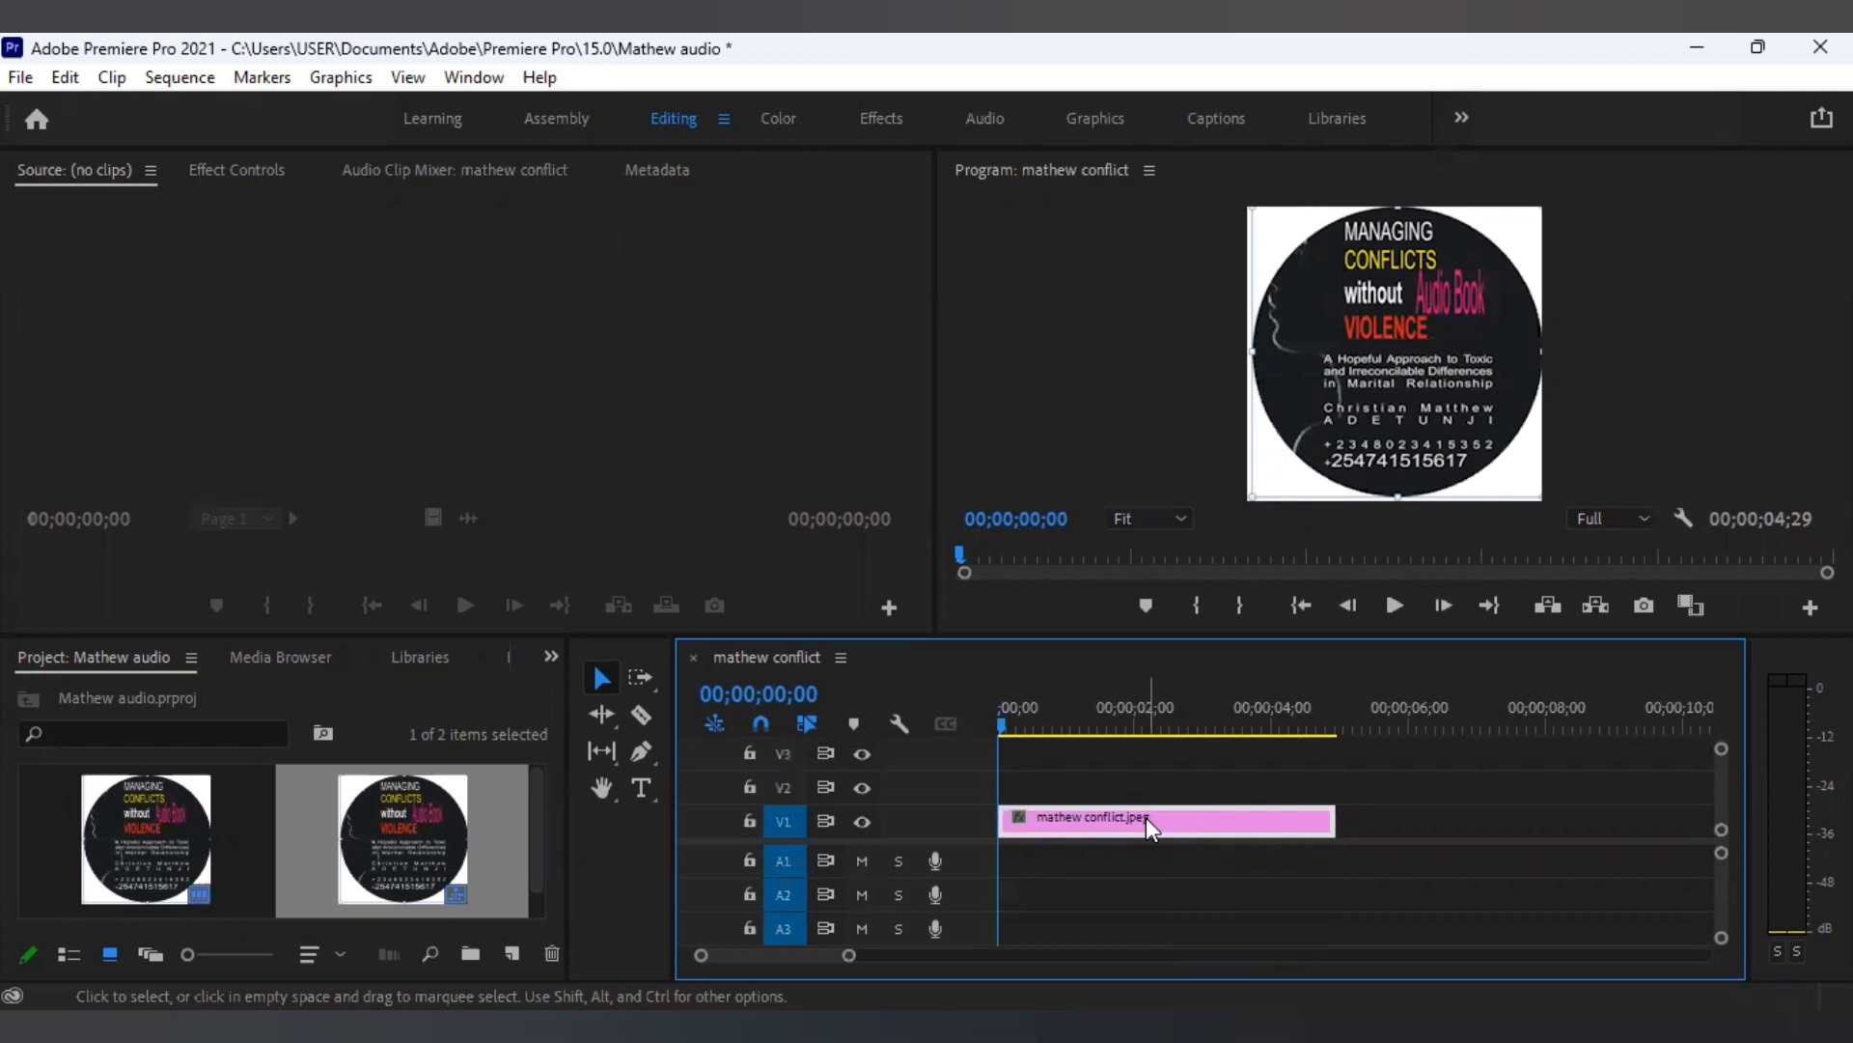
click(602, 676)
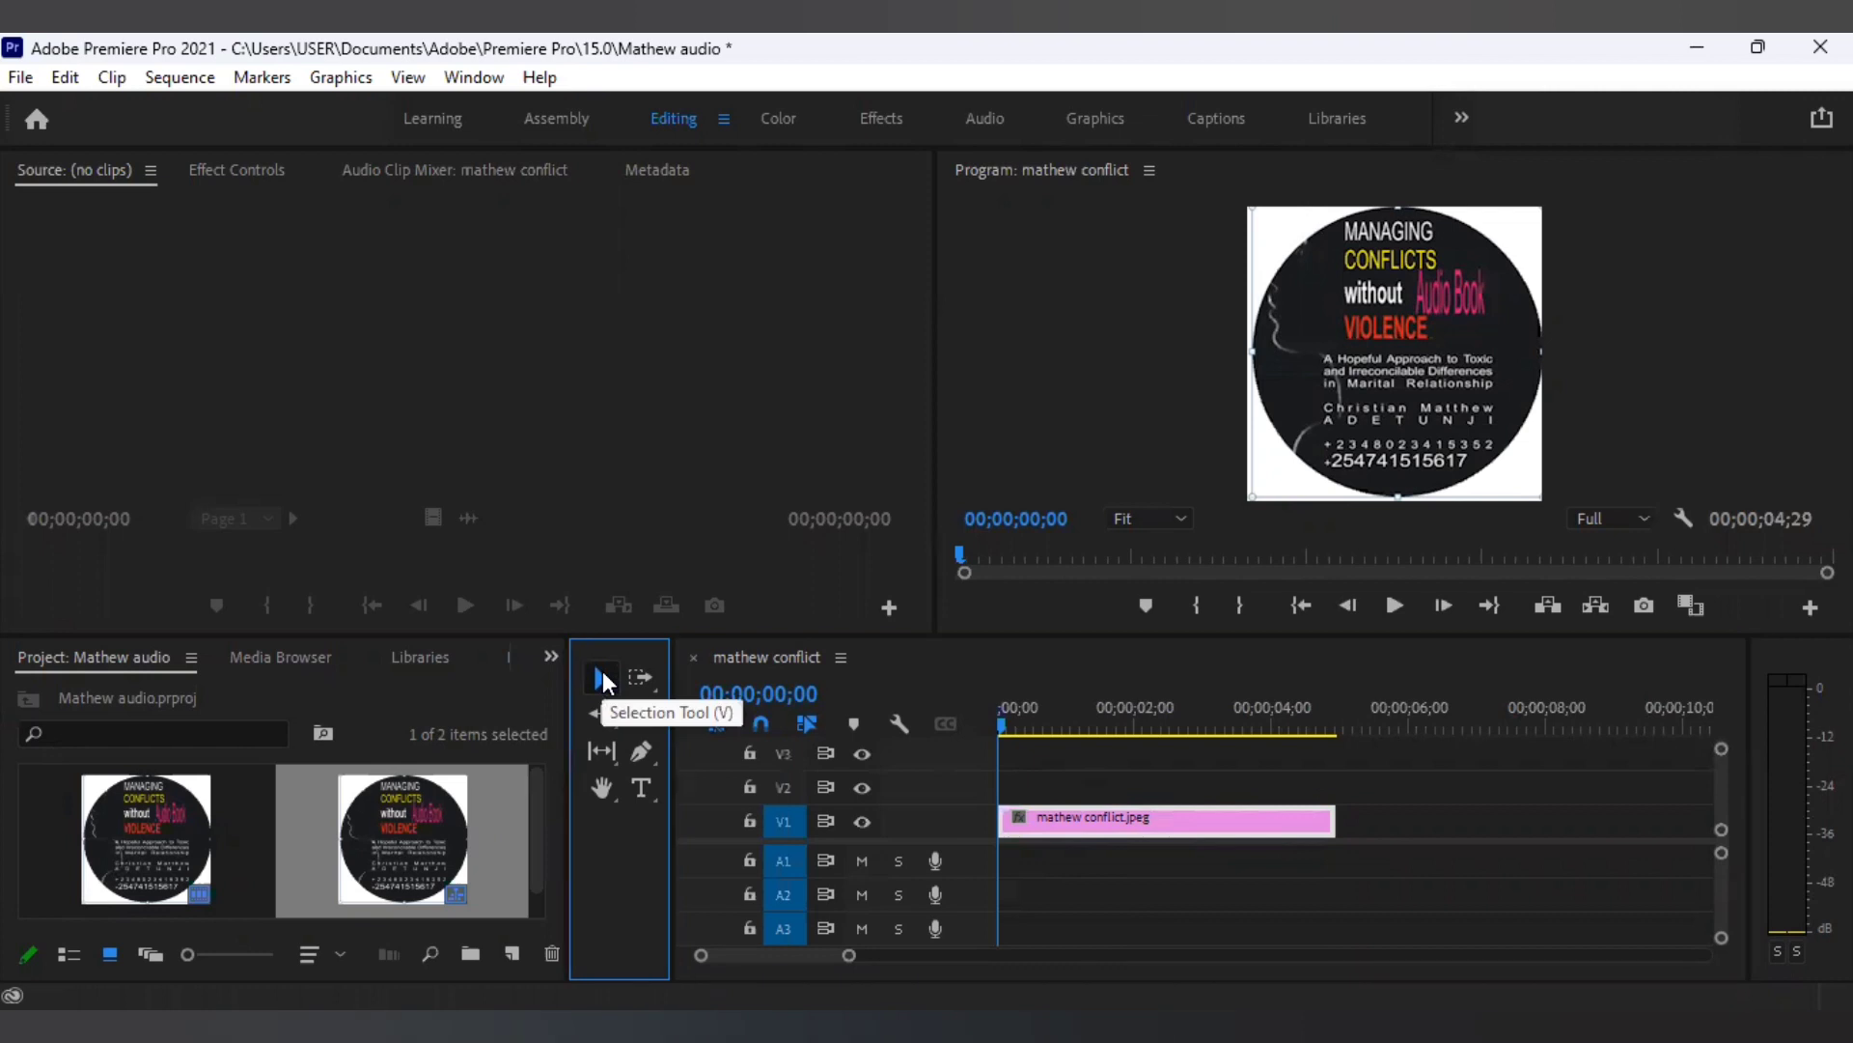
click(1170, 821)
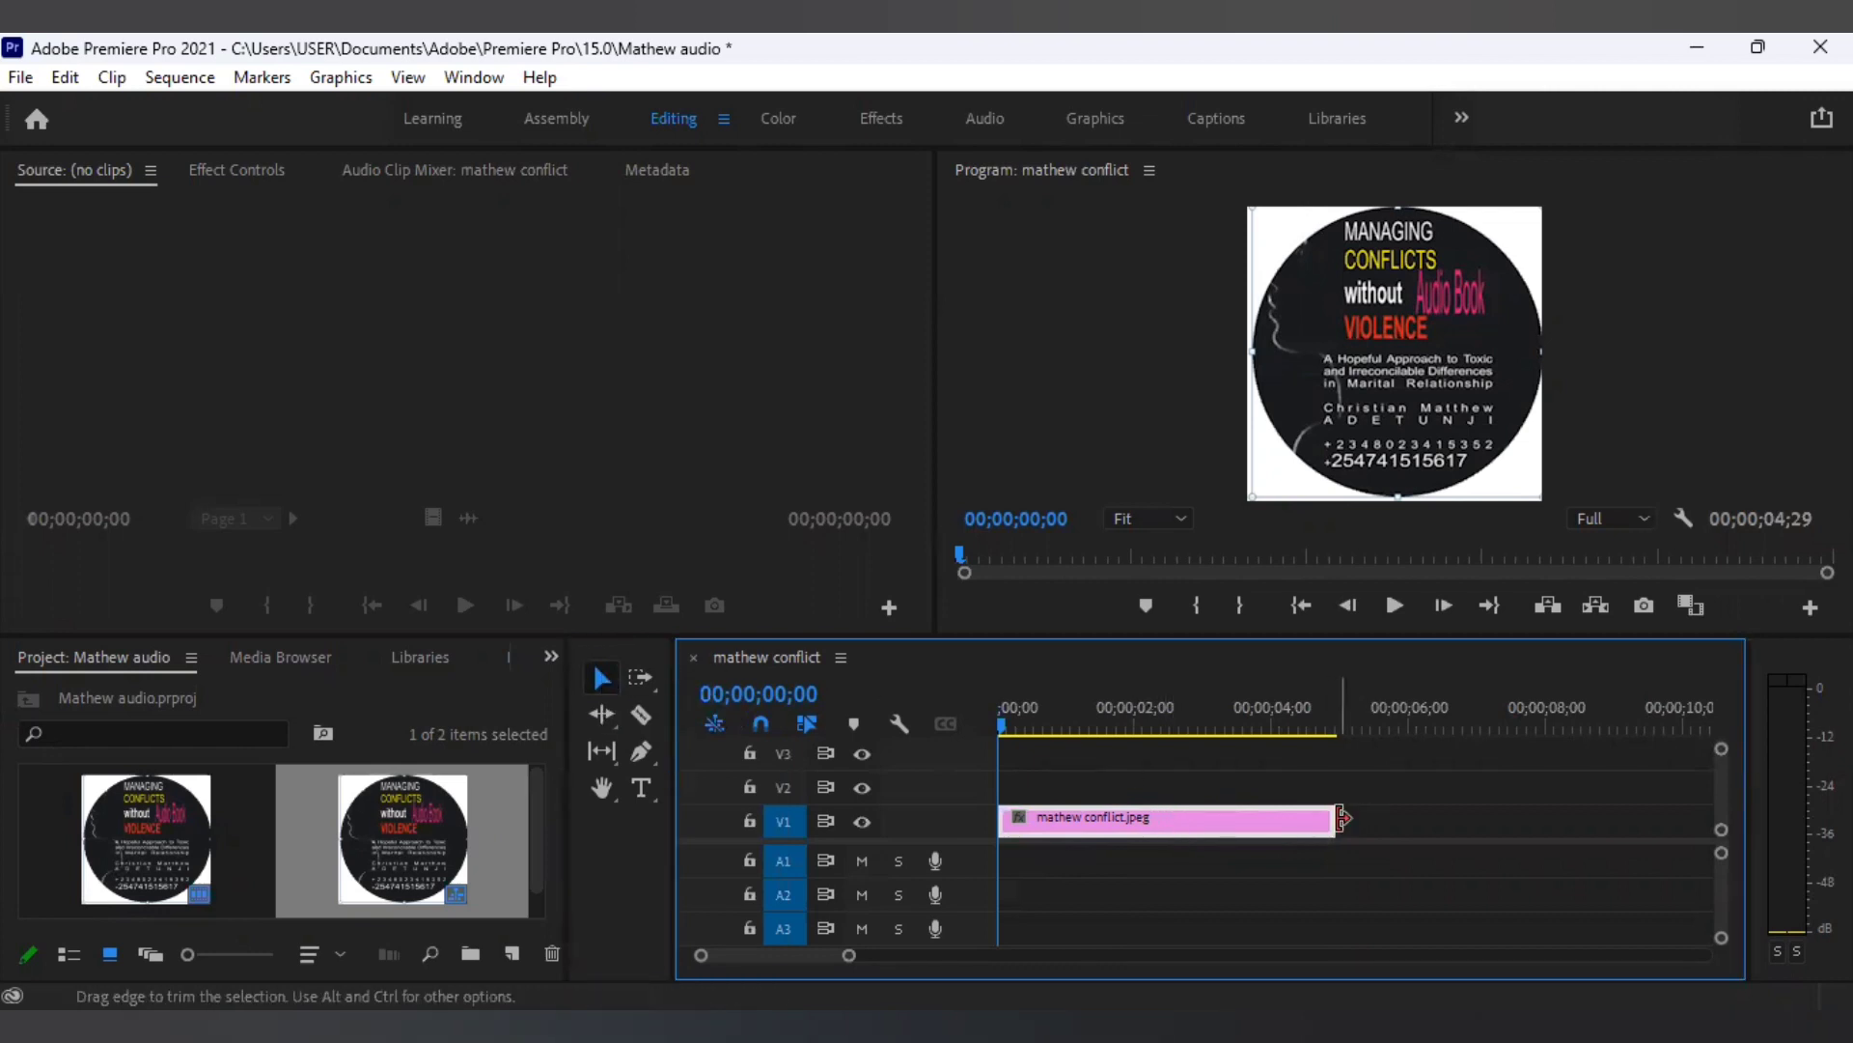
drag(1335, 818, 1714, 821)
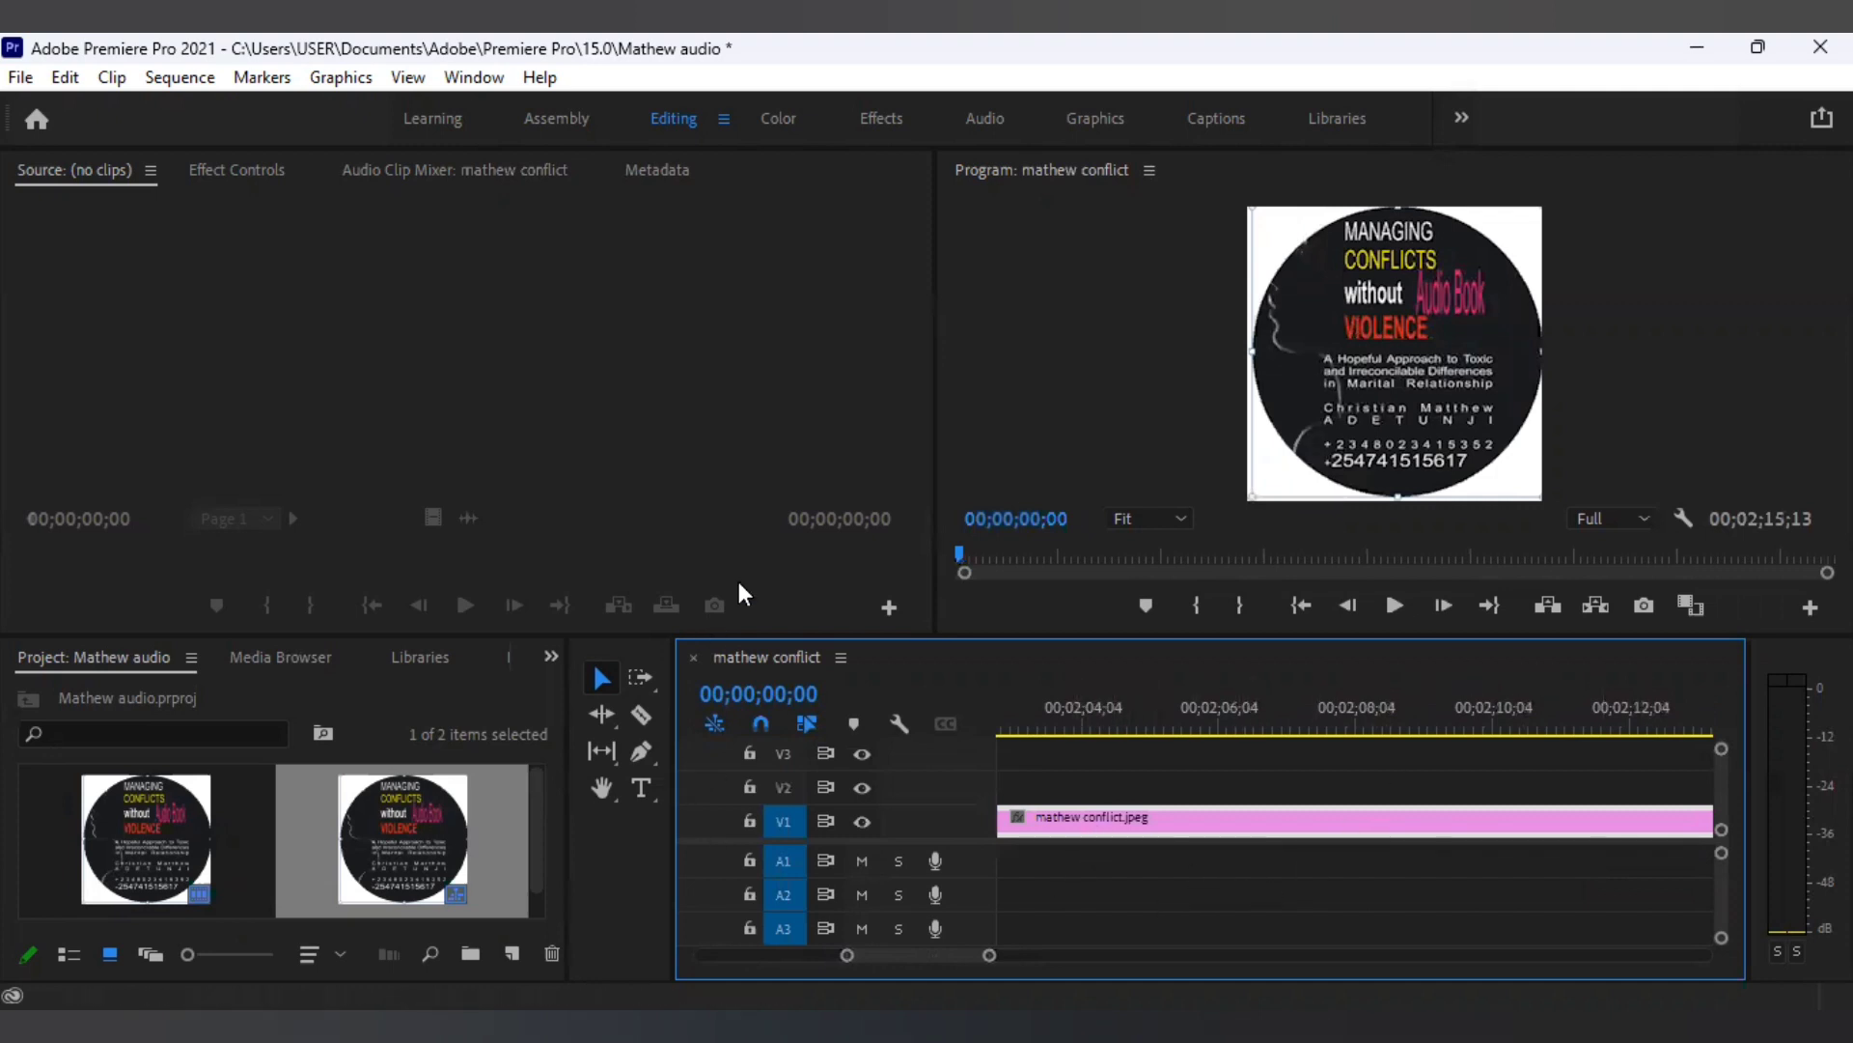
Import the Mathew audio file from Downloads as Mathew audio.mpeg.
click(20, 82)
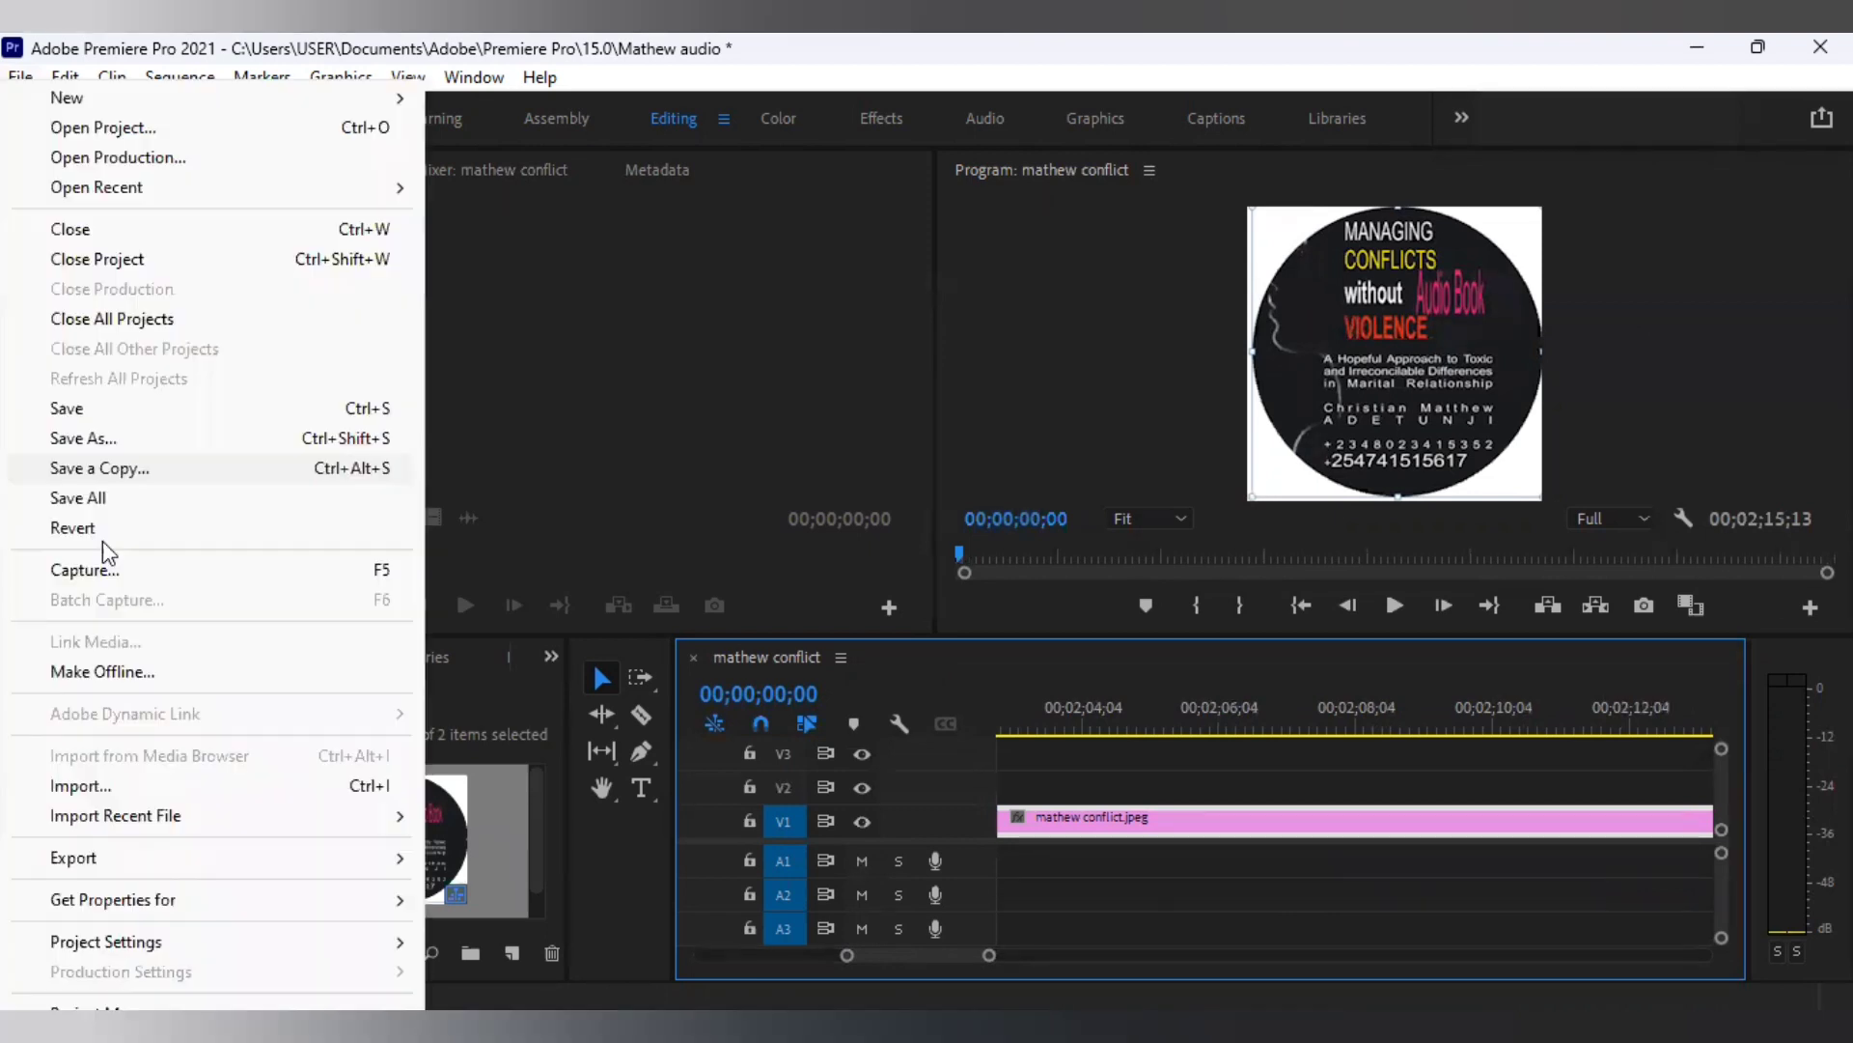
click(89, 784)
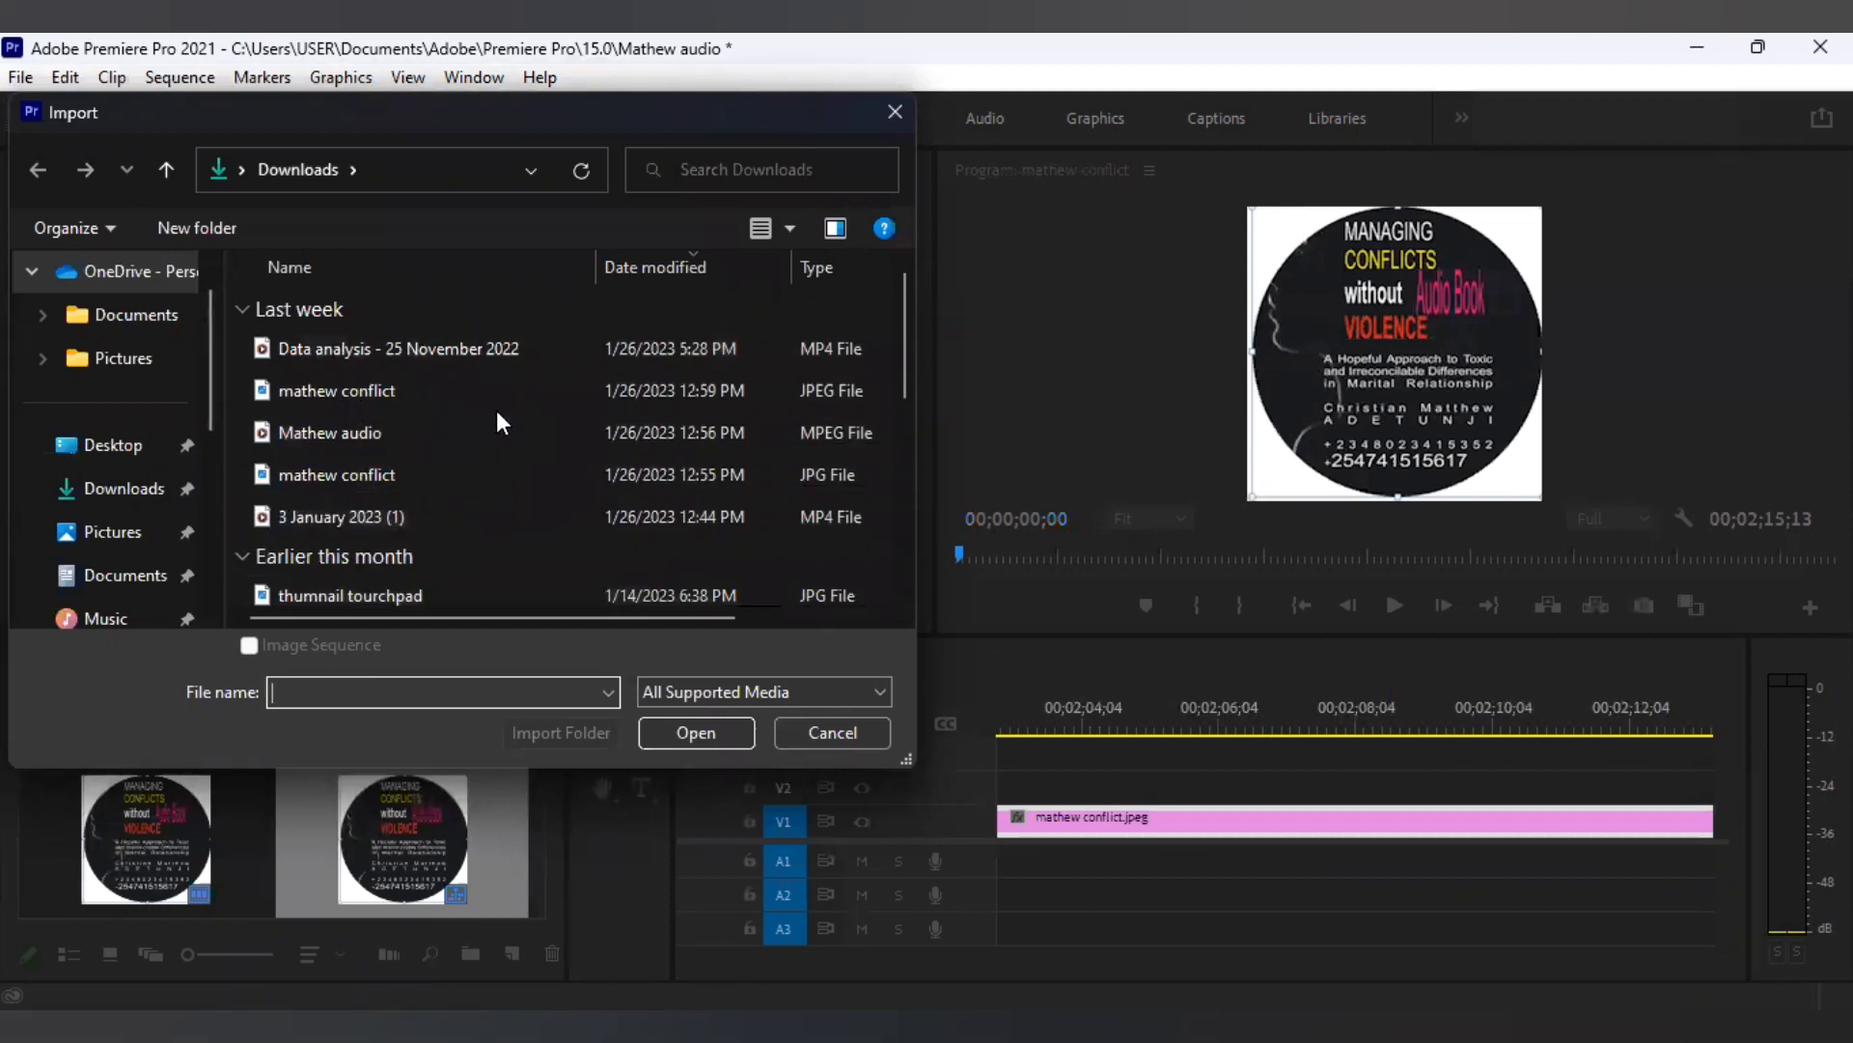
click(345, 442)
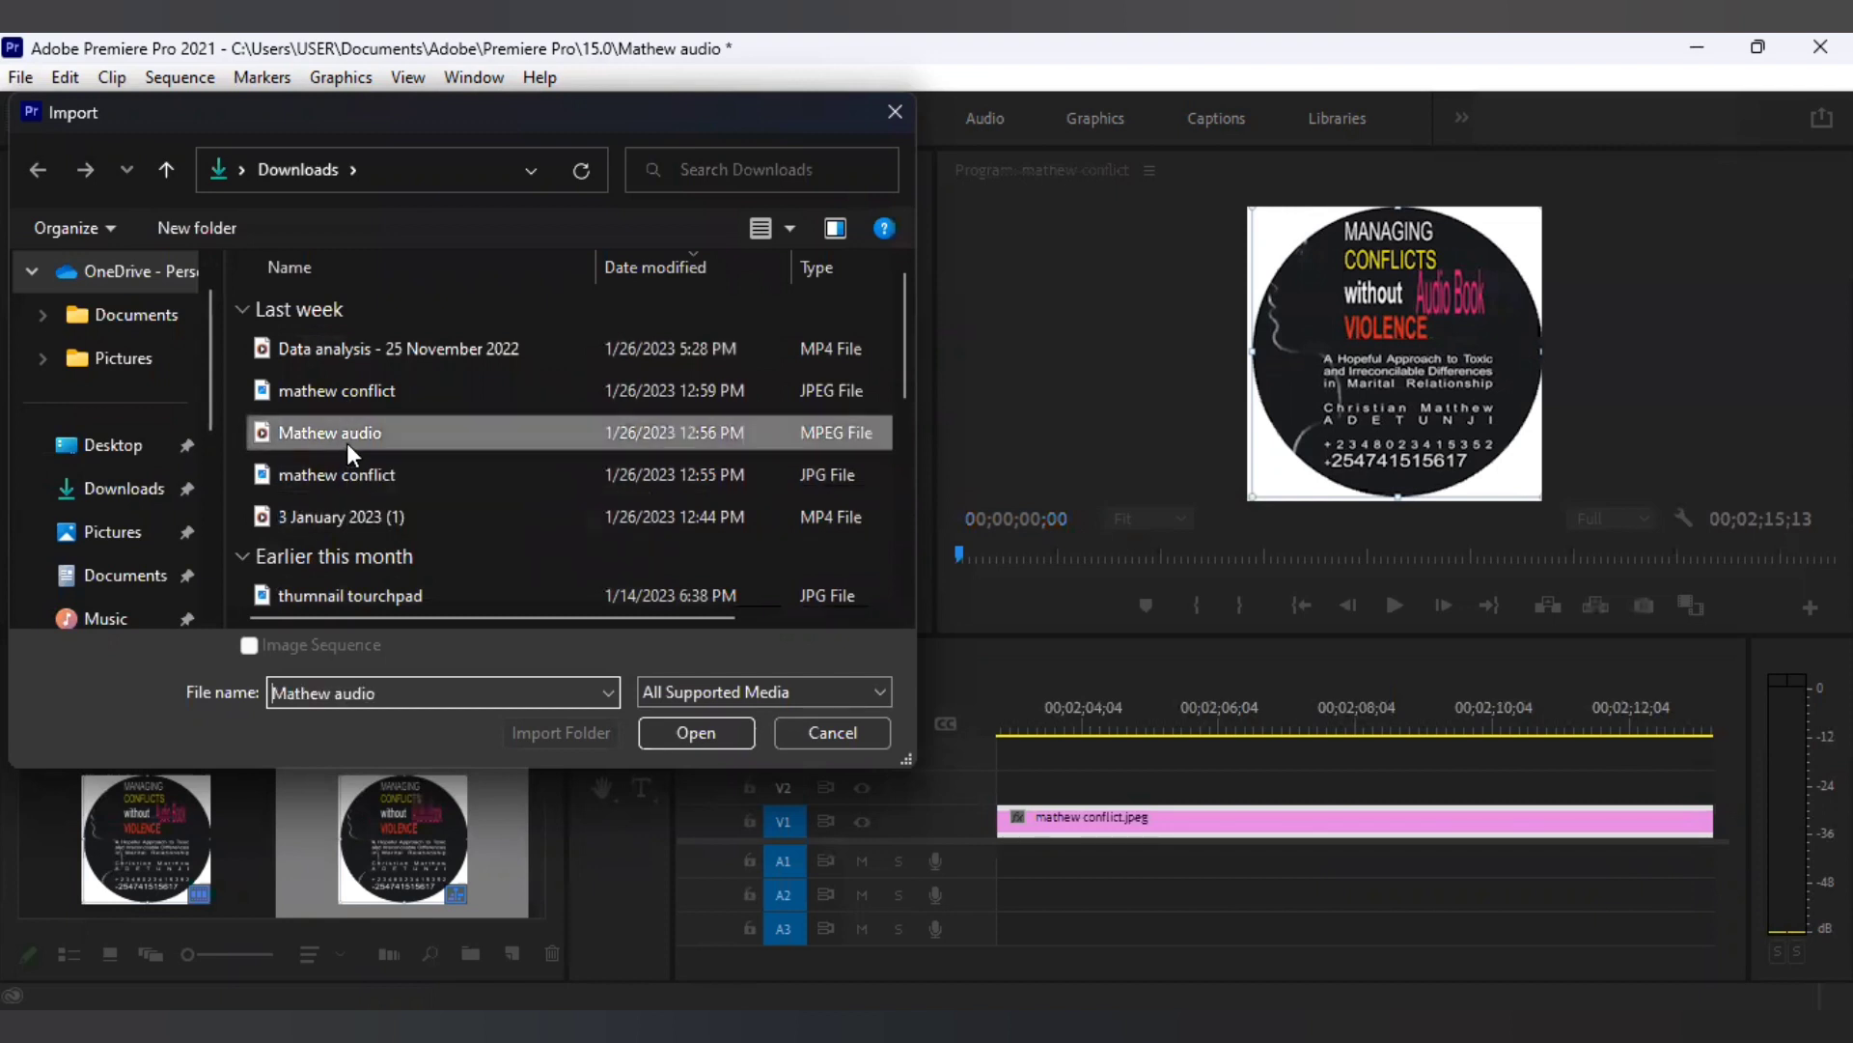
click(697, 733)
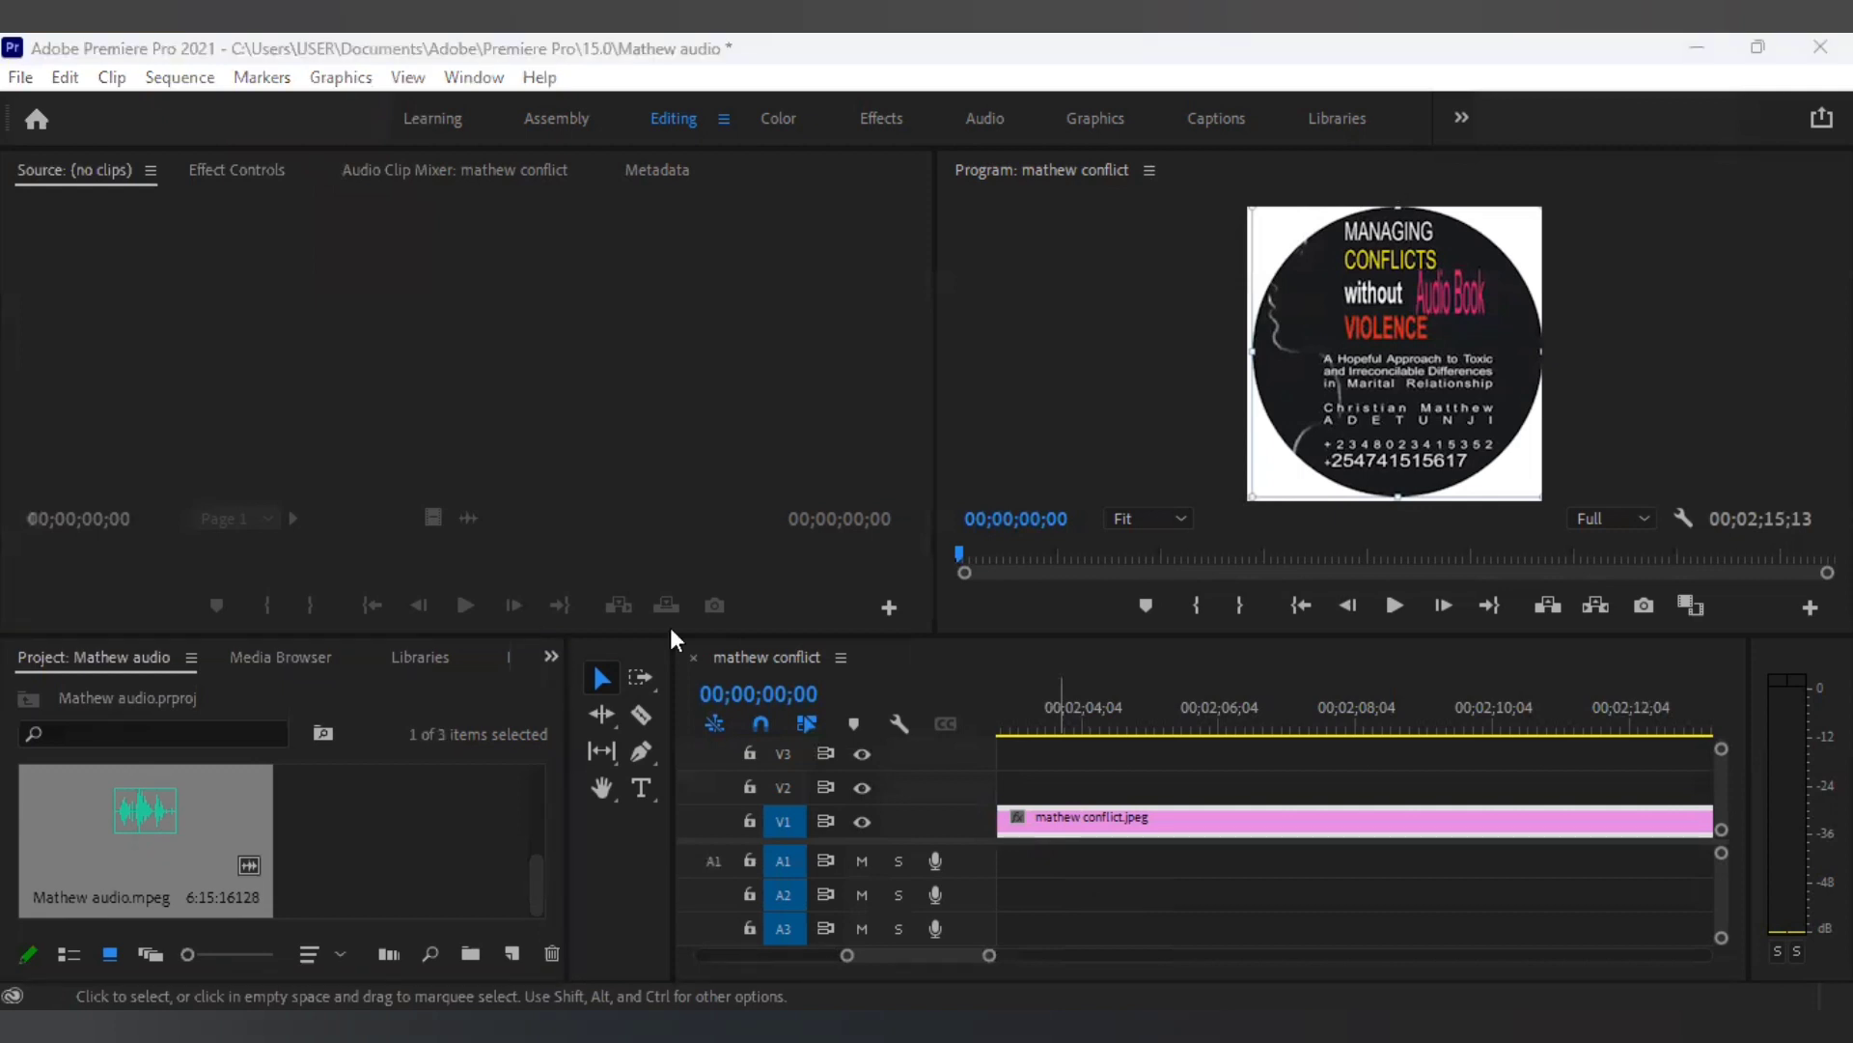
Place Mathew audio.mpeg on an audio track starting at 00;00, beneath the cover image.
click(144, 846)
drag(143, 842, 992, 844)
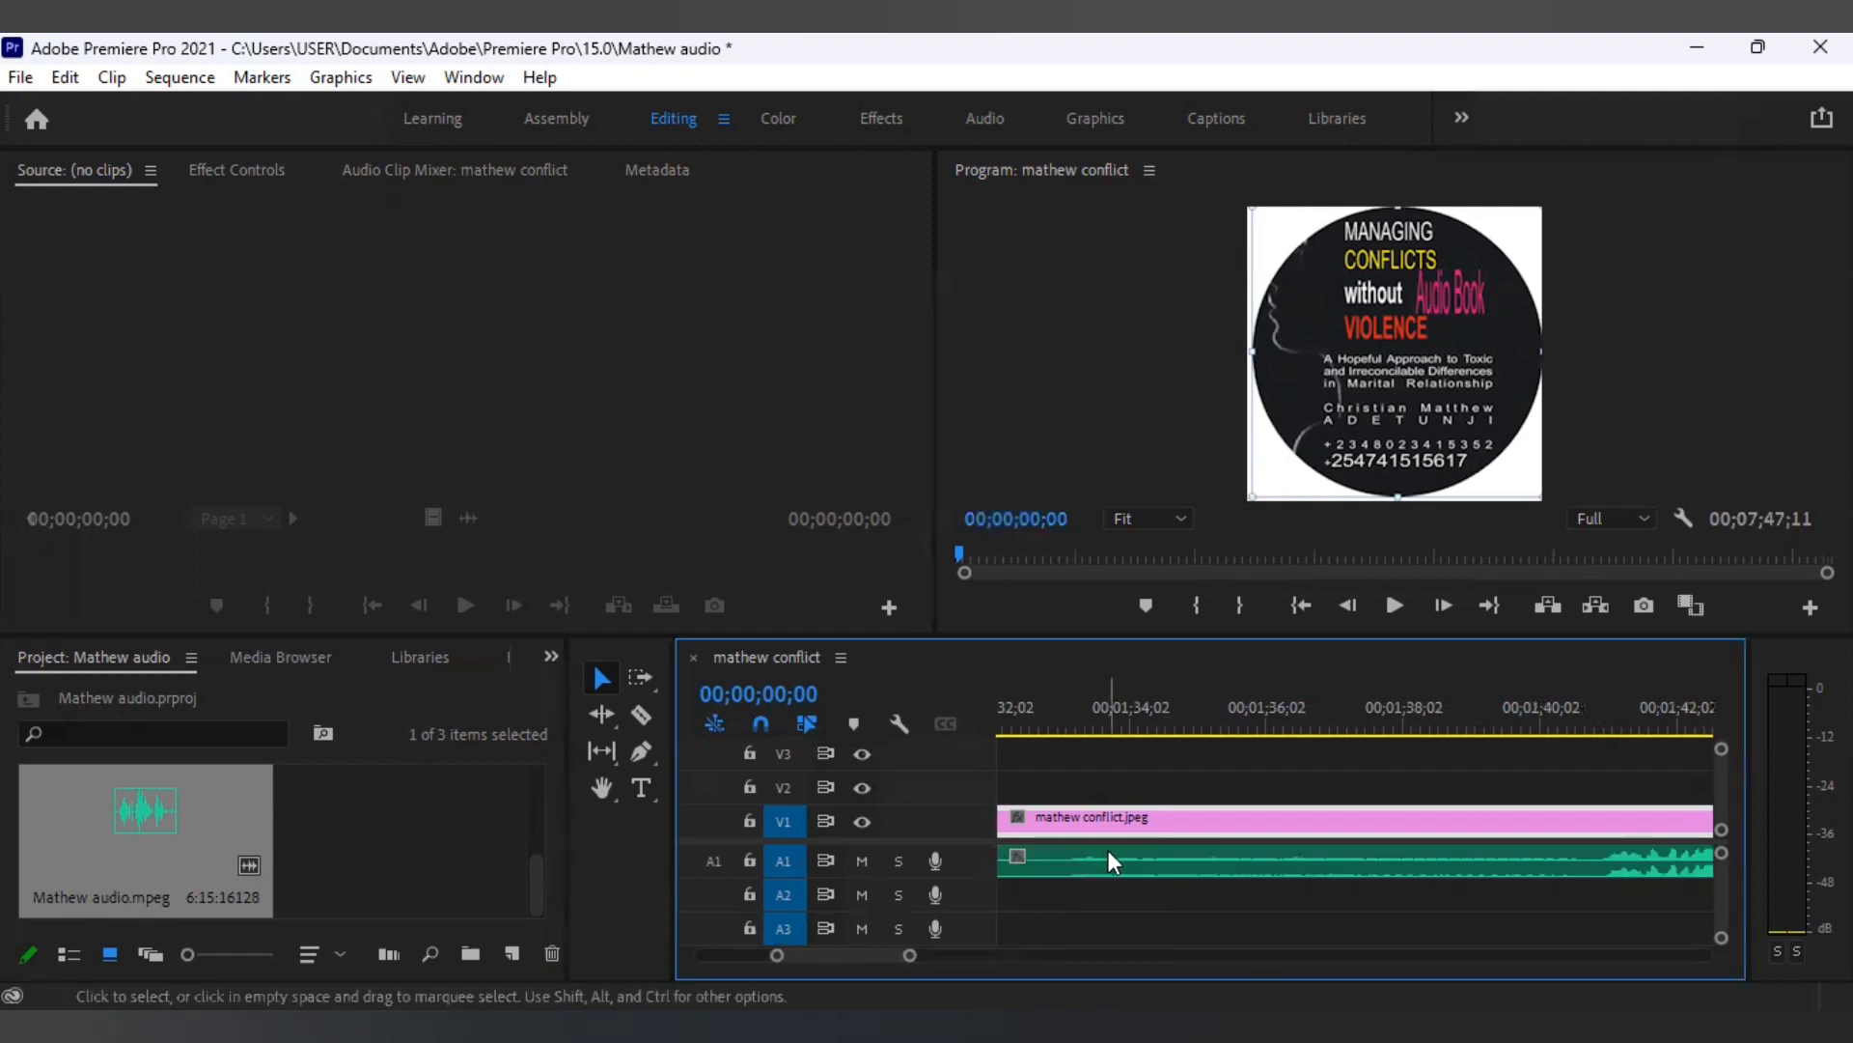
scroll(1108, 856, down, 1)
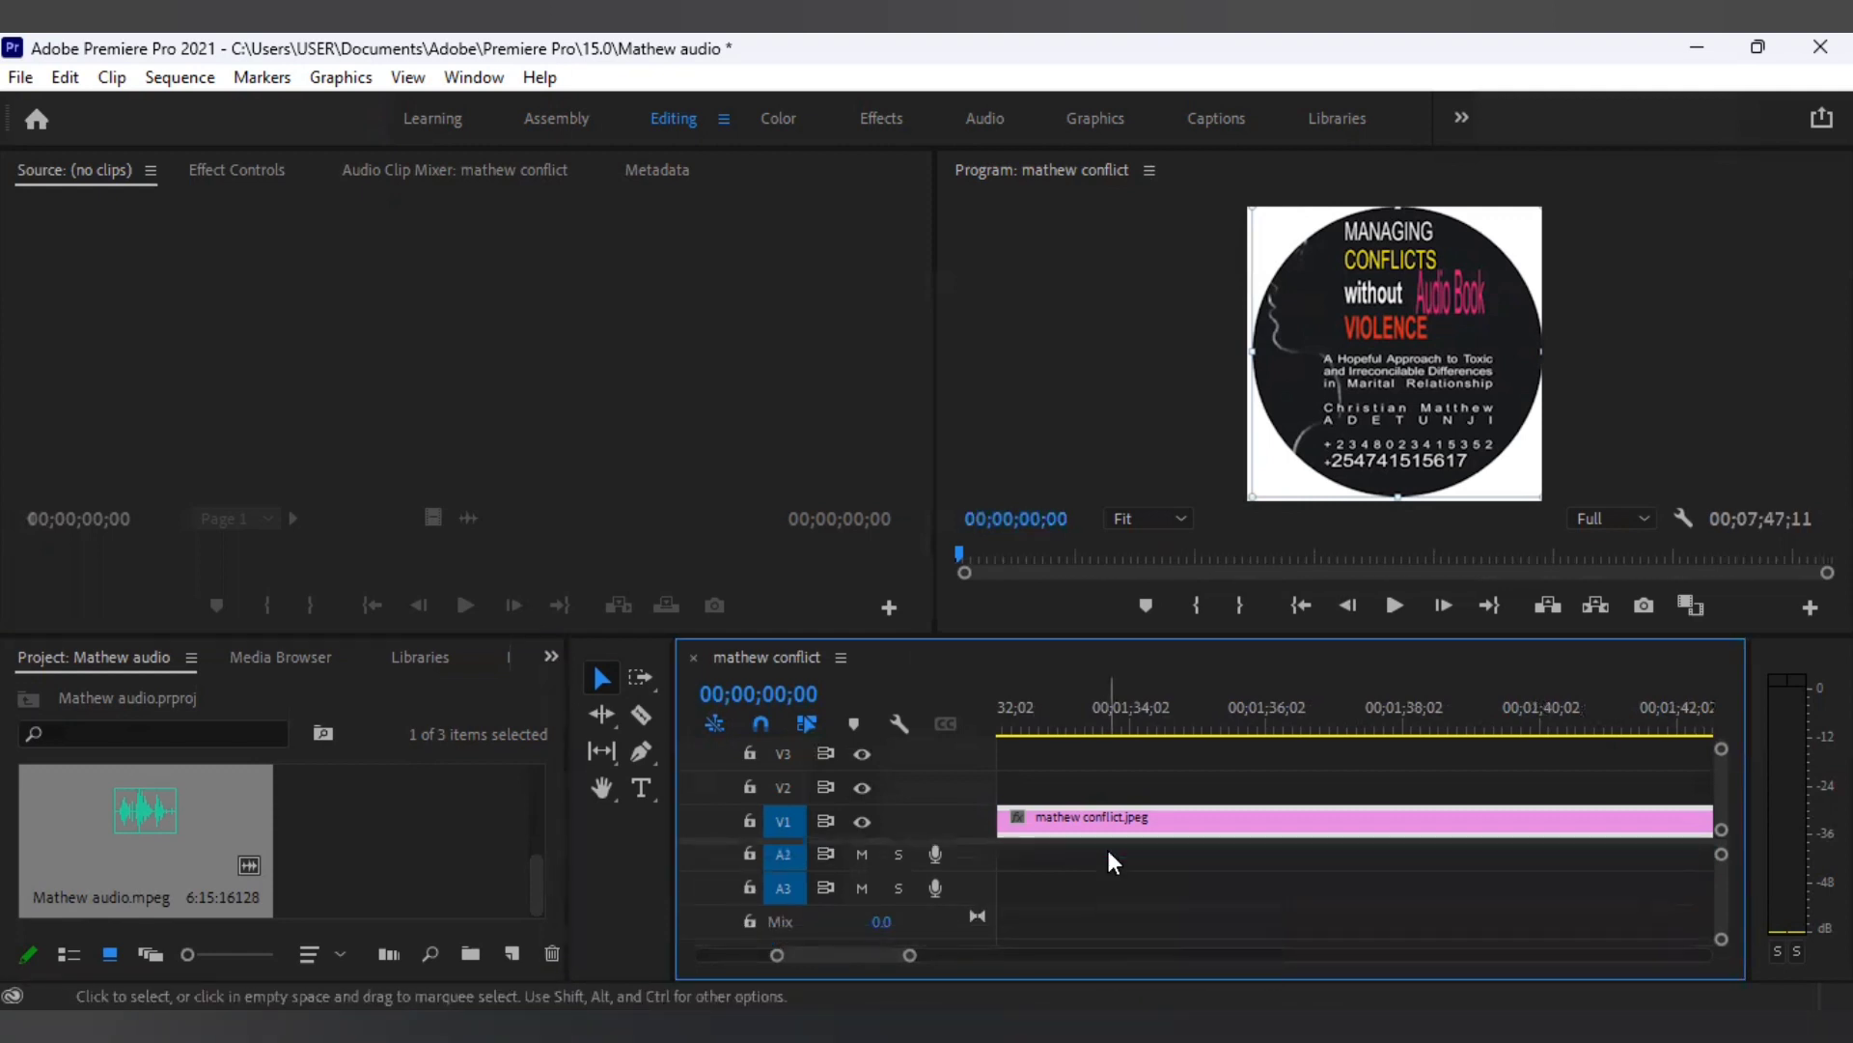
scroll(1108, 851, down, 1)
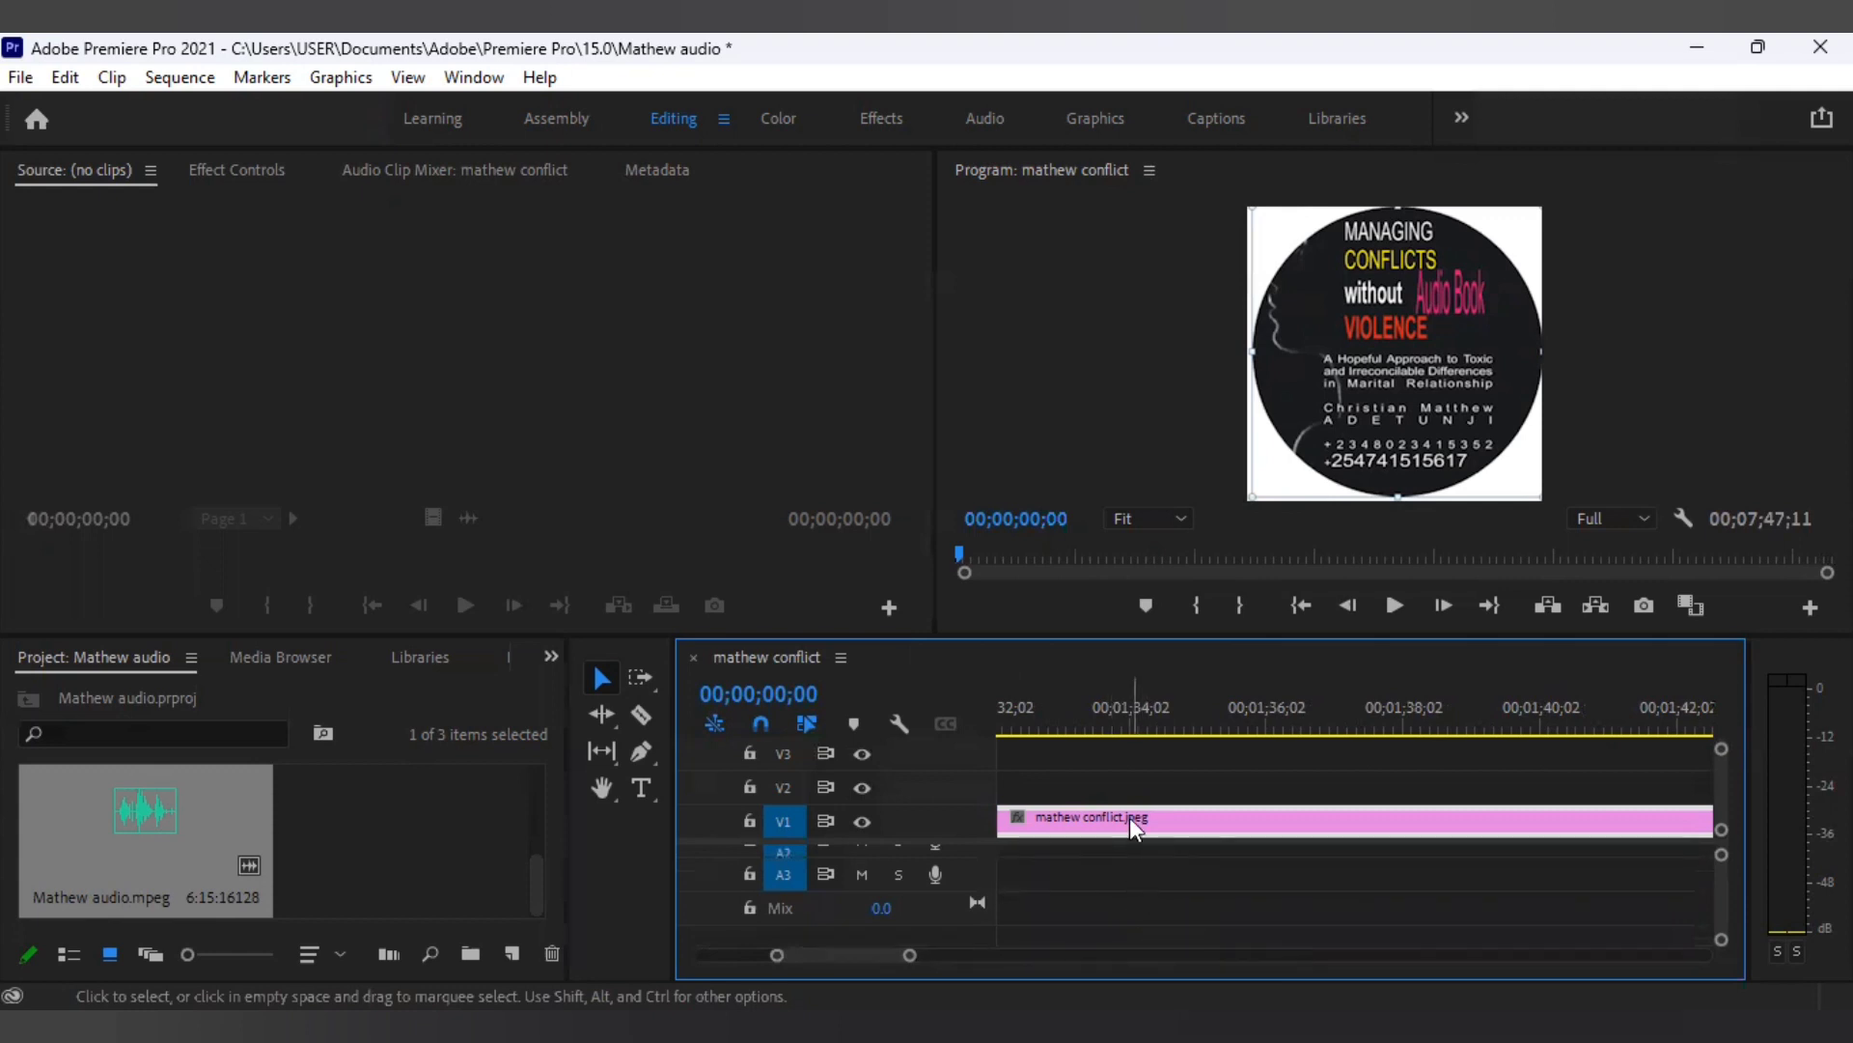
click(1132, 816)
drag(1105, 845, 1105, 877)
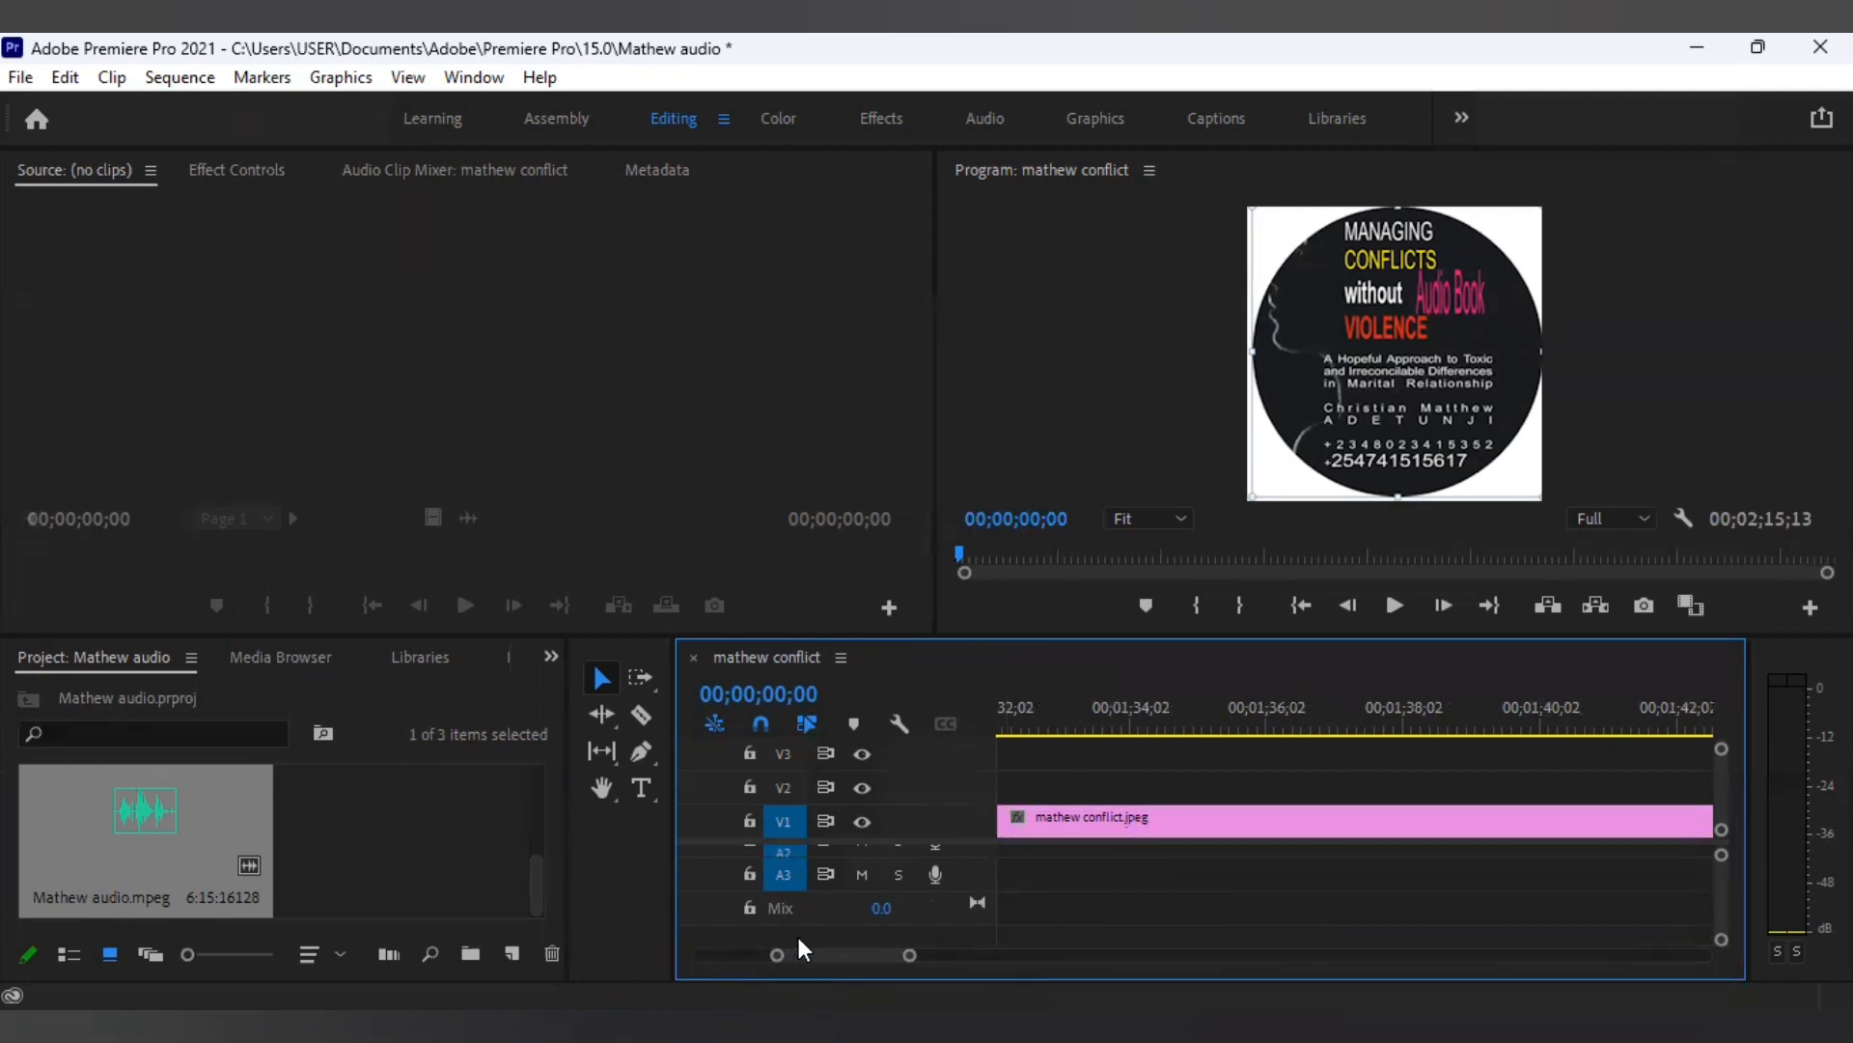
drag(786, 955, 695, 946)
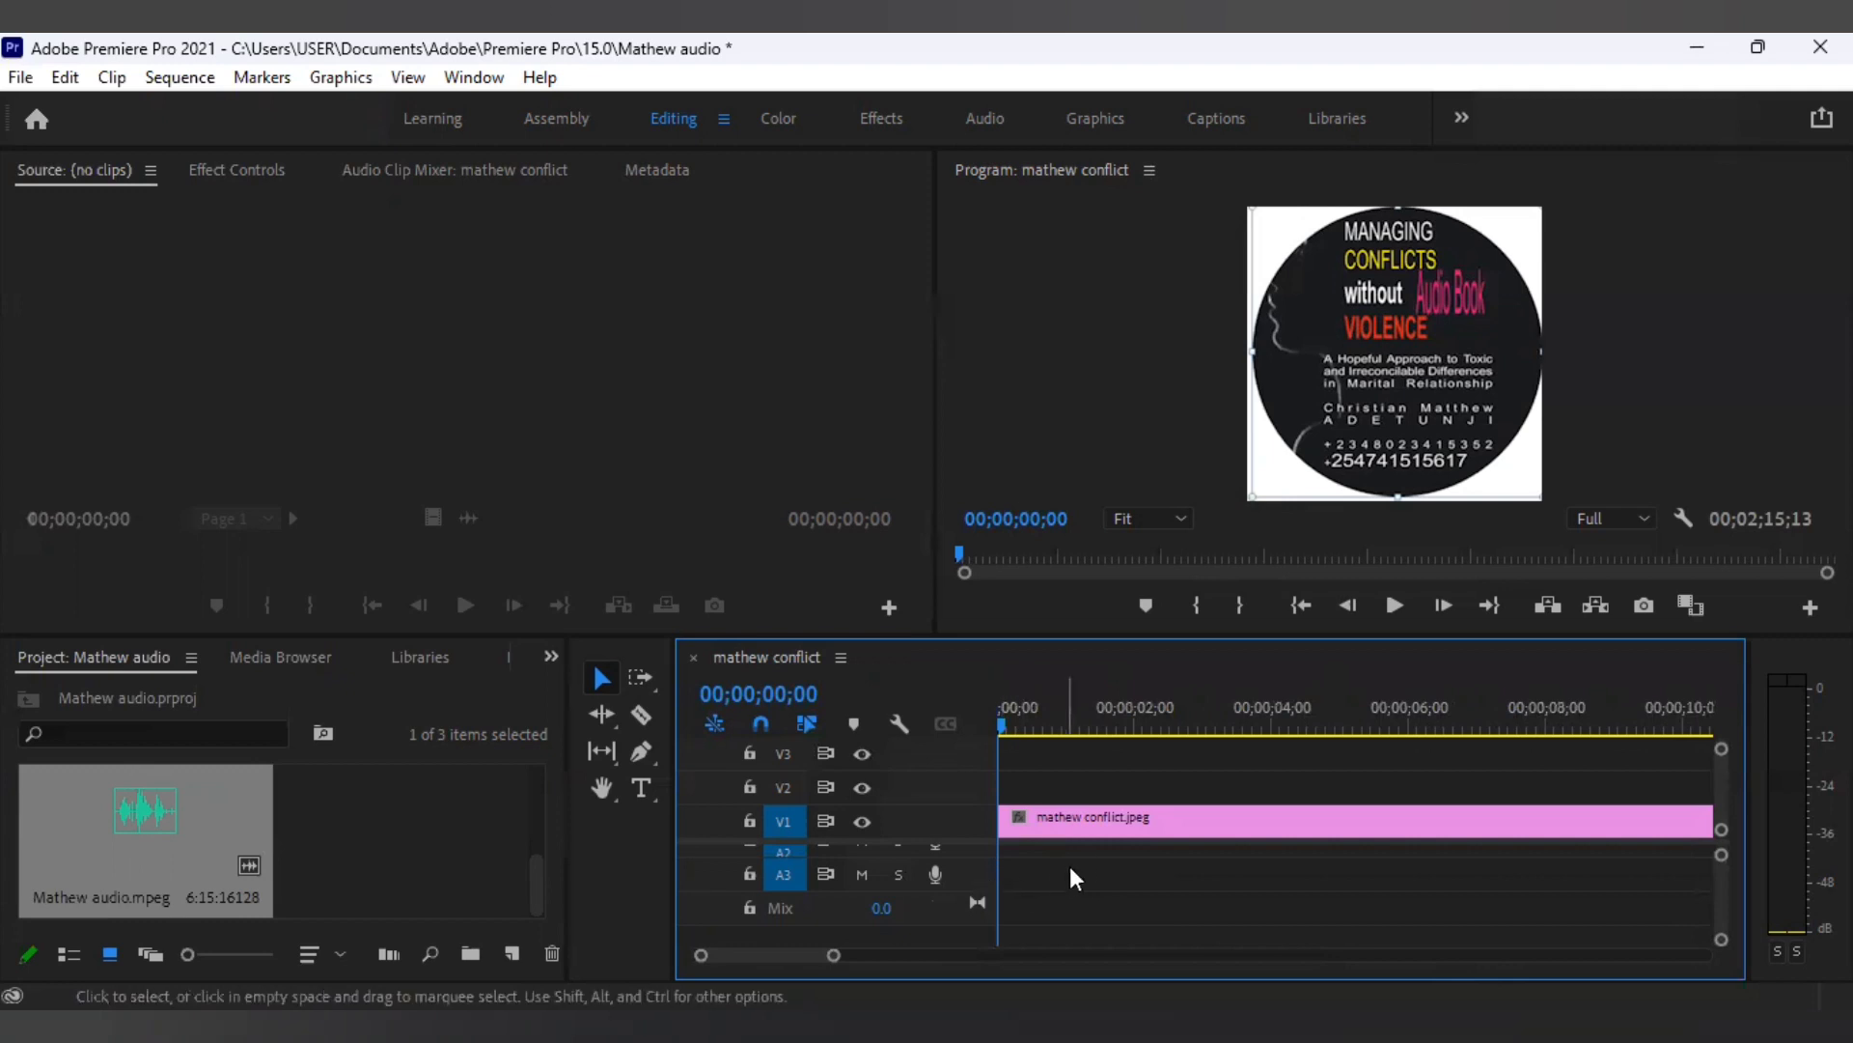
click(67, 833)
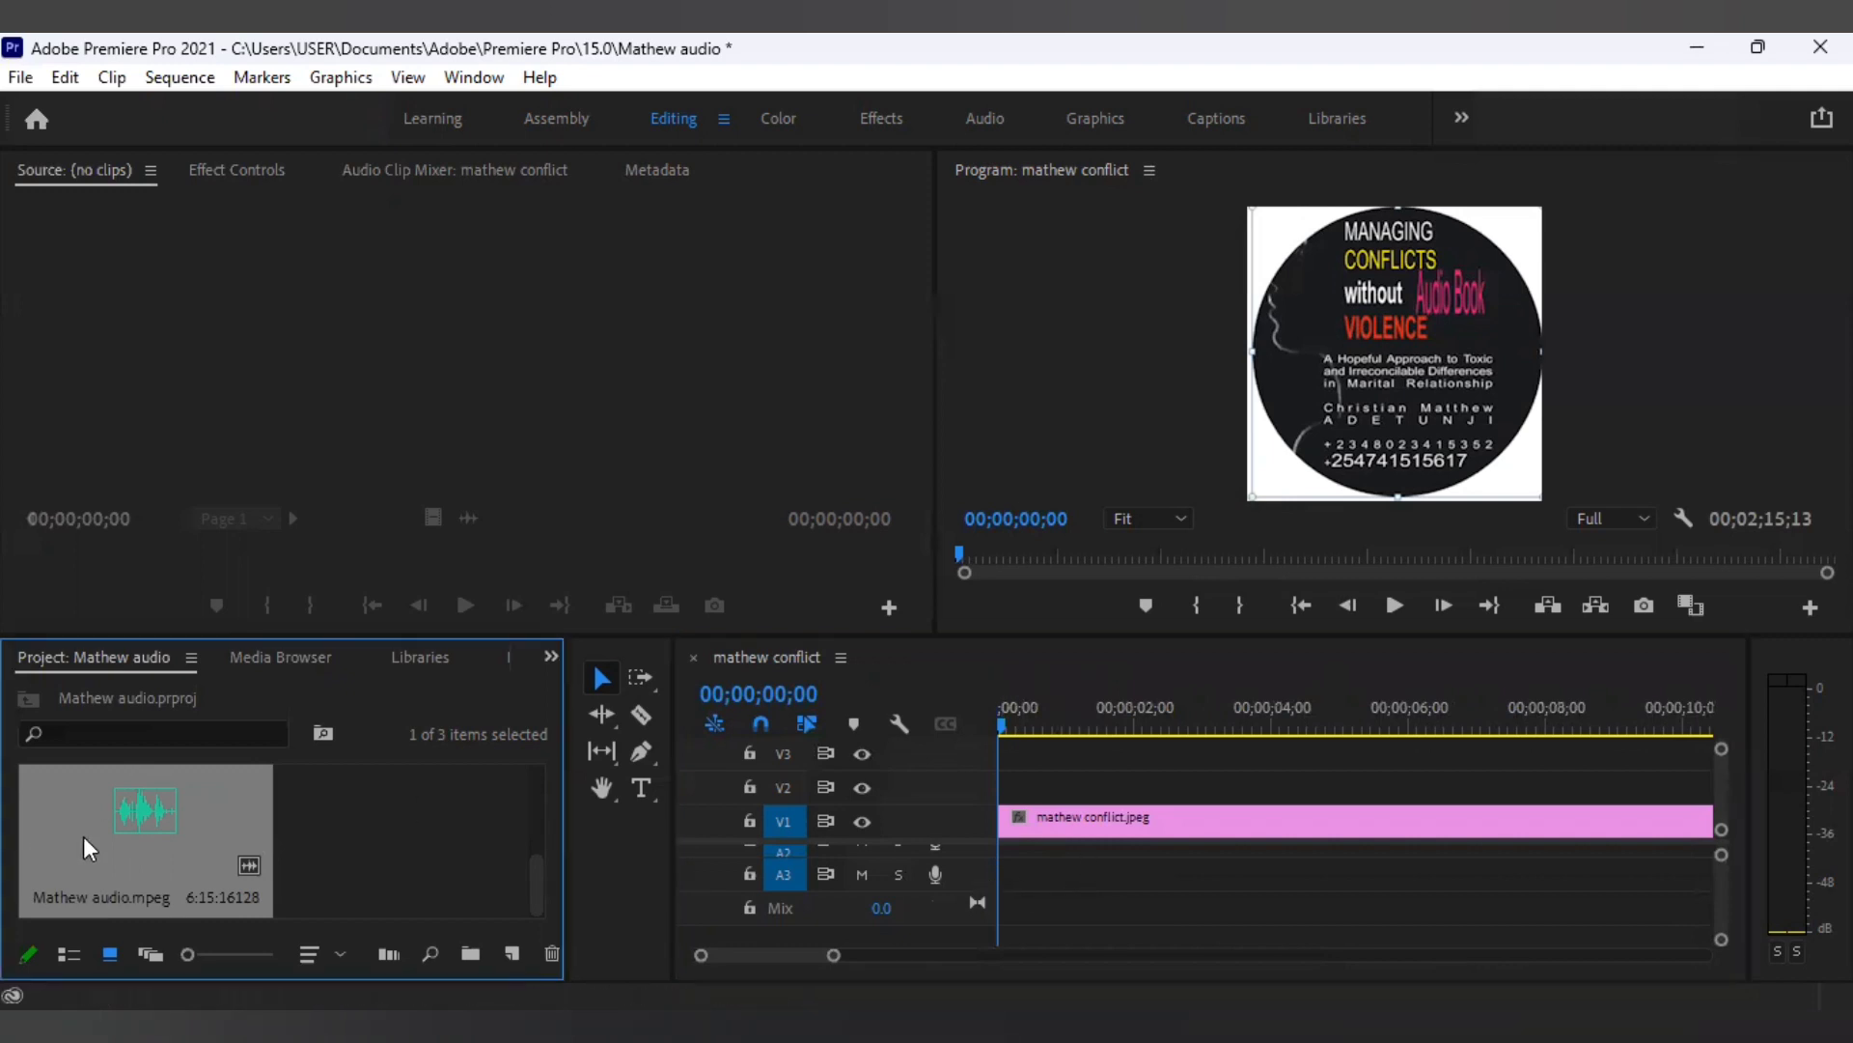
drag(1077, 866, 1005, 850)
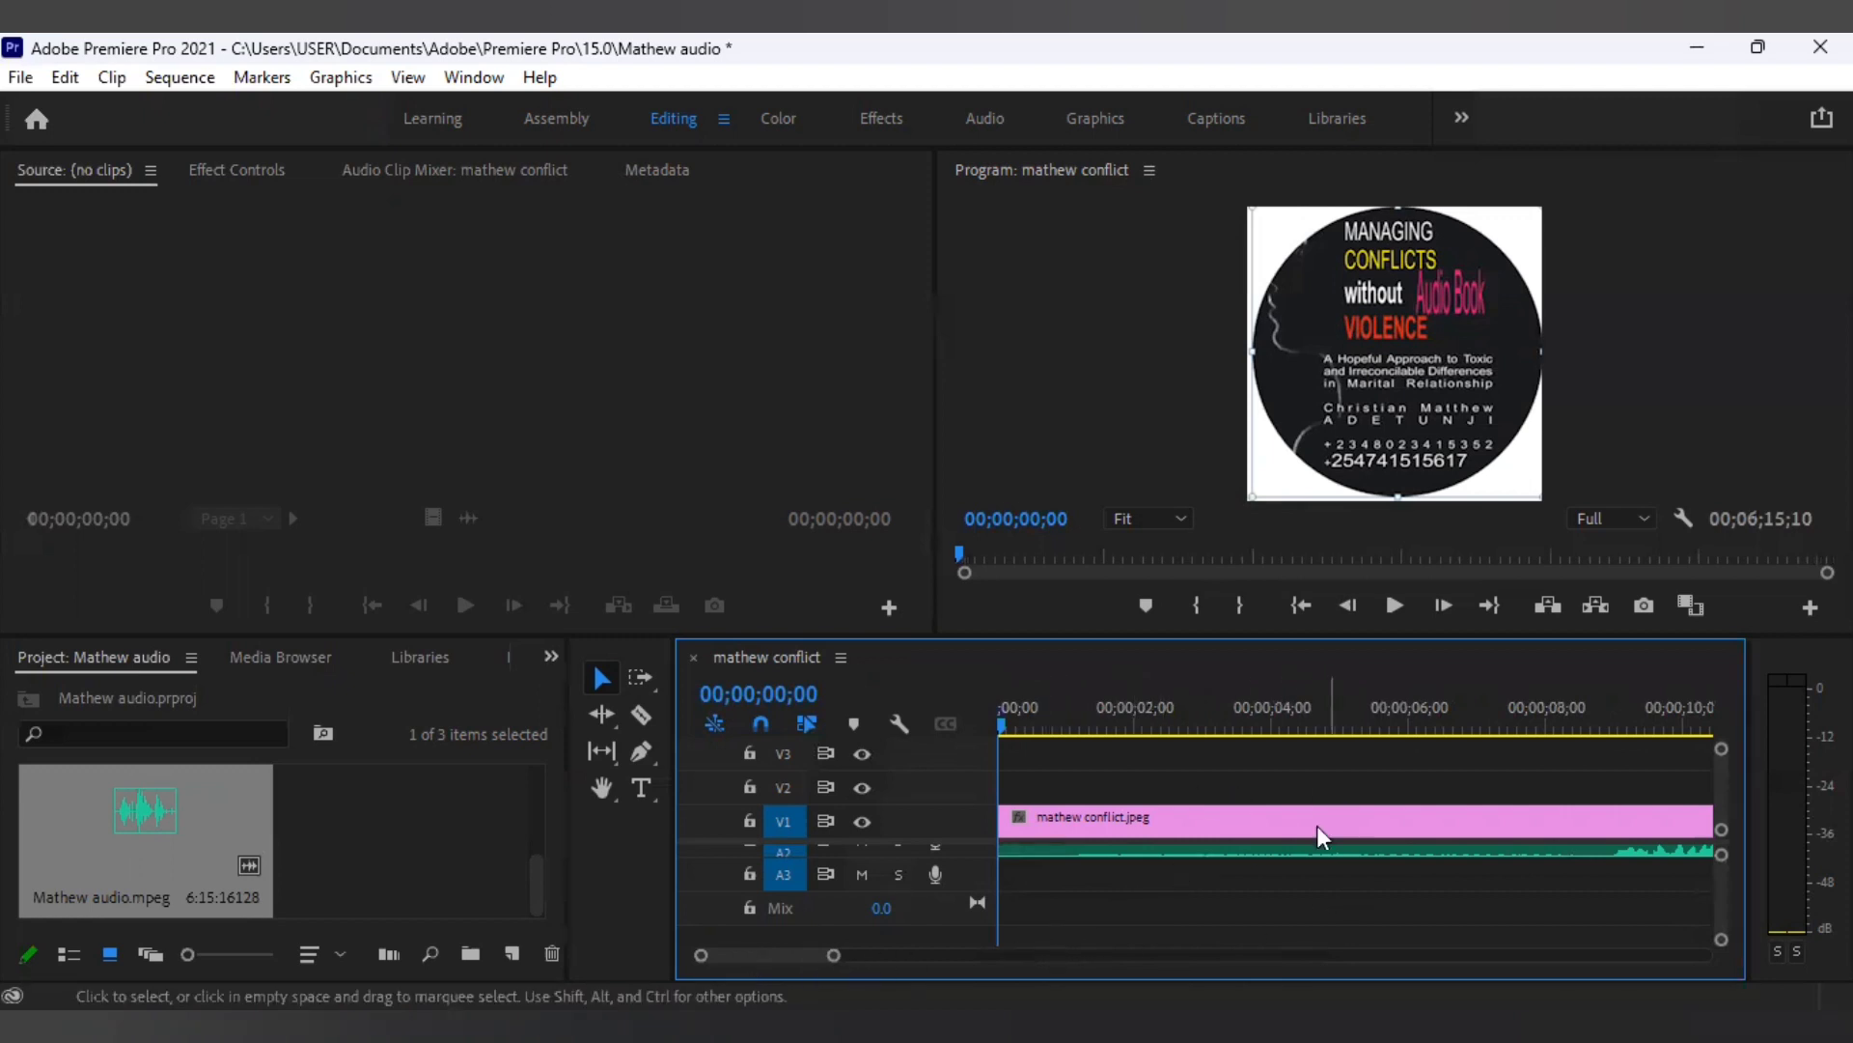
click(1301, 850)
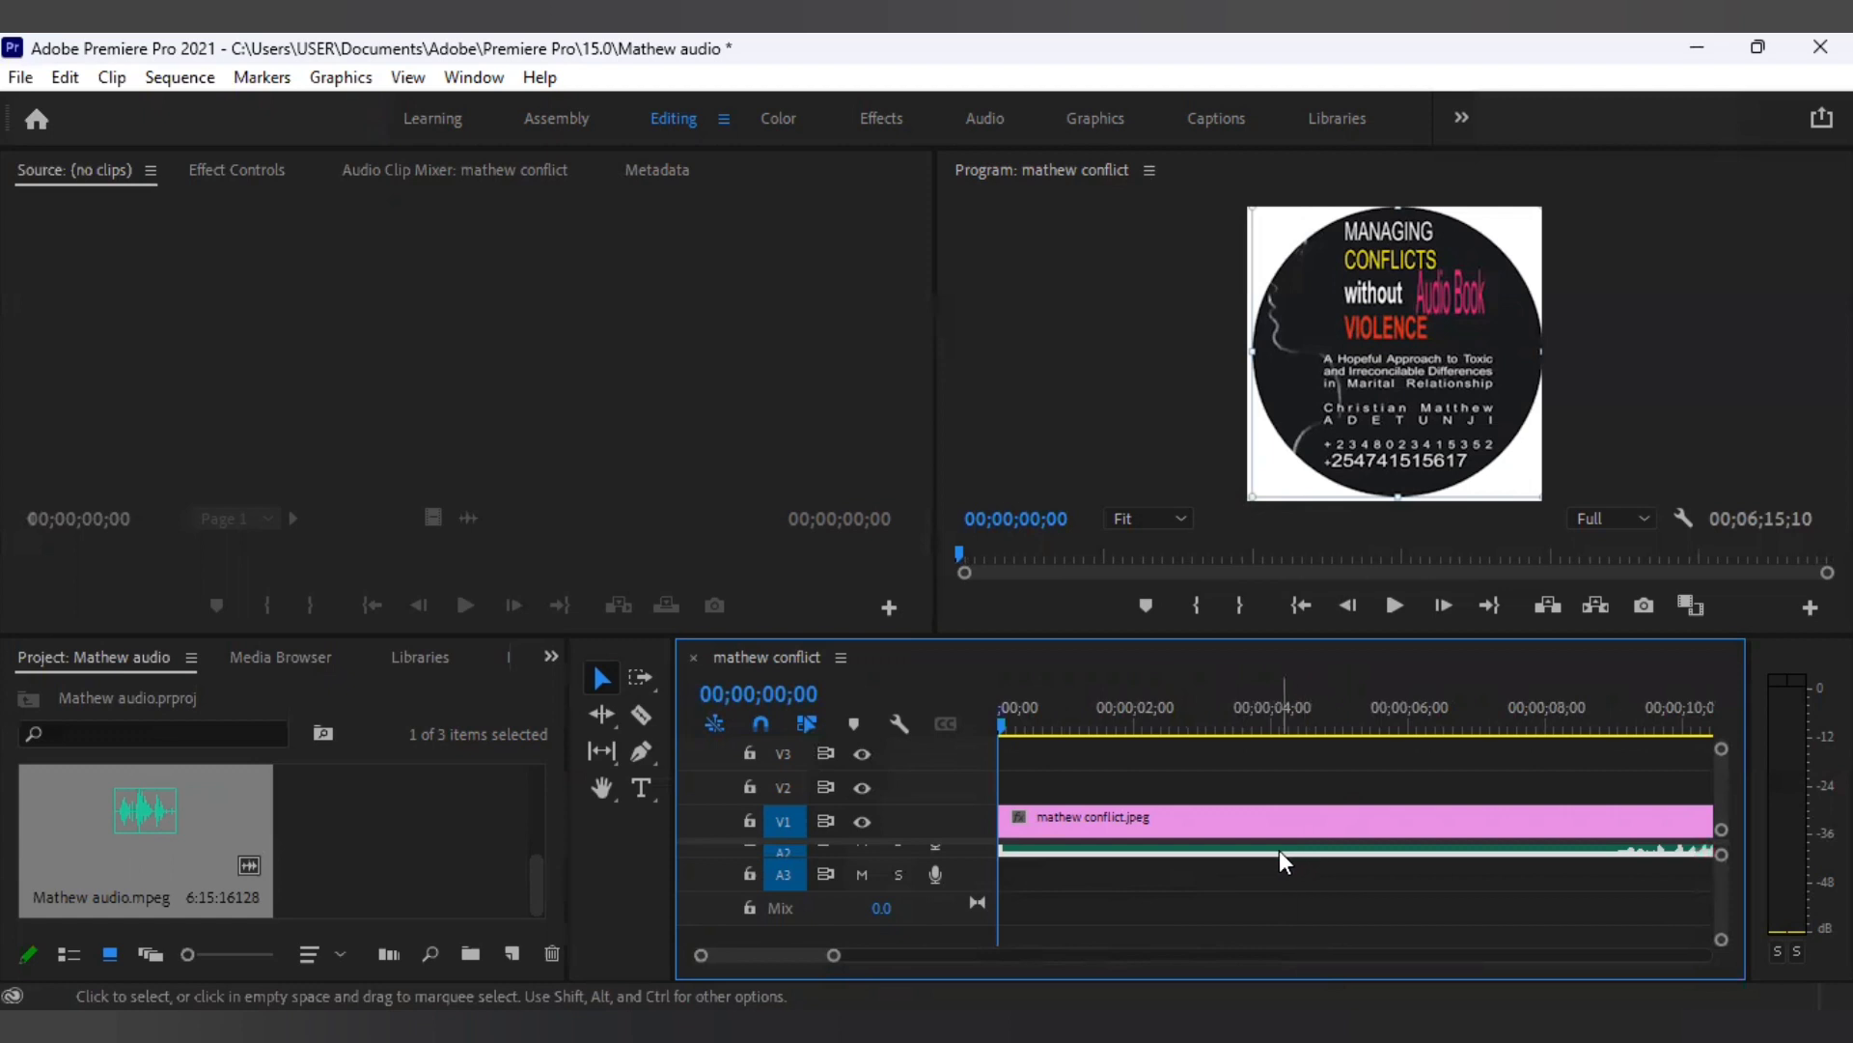
Play the sequence from the start with audio and stop at about 00;00;19.
click(1393, 608)
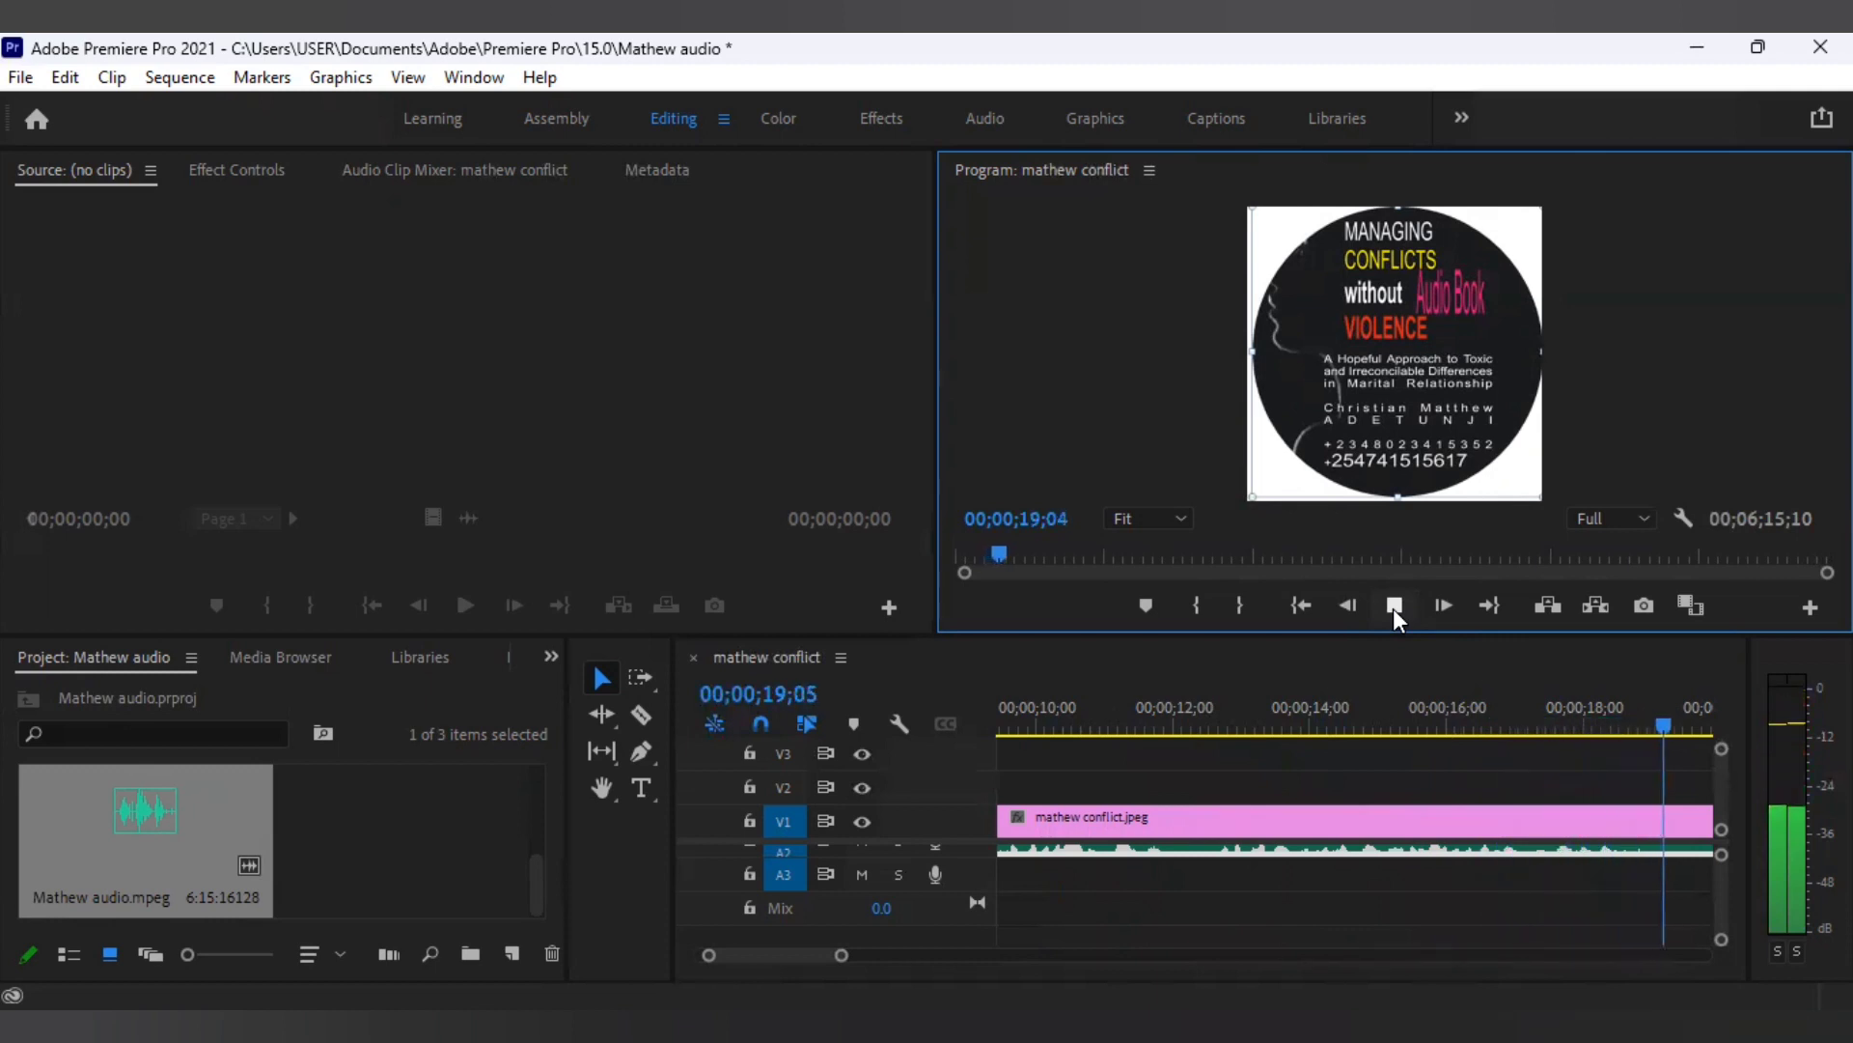
click(1393, 608)
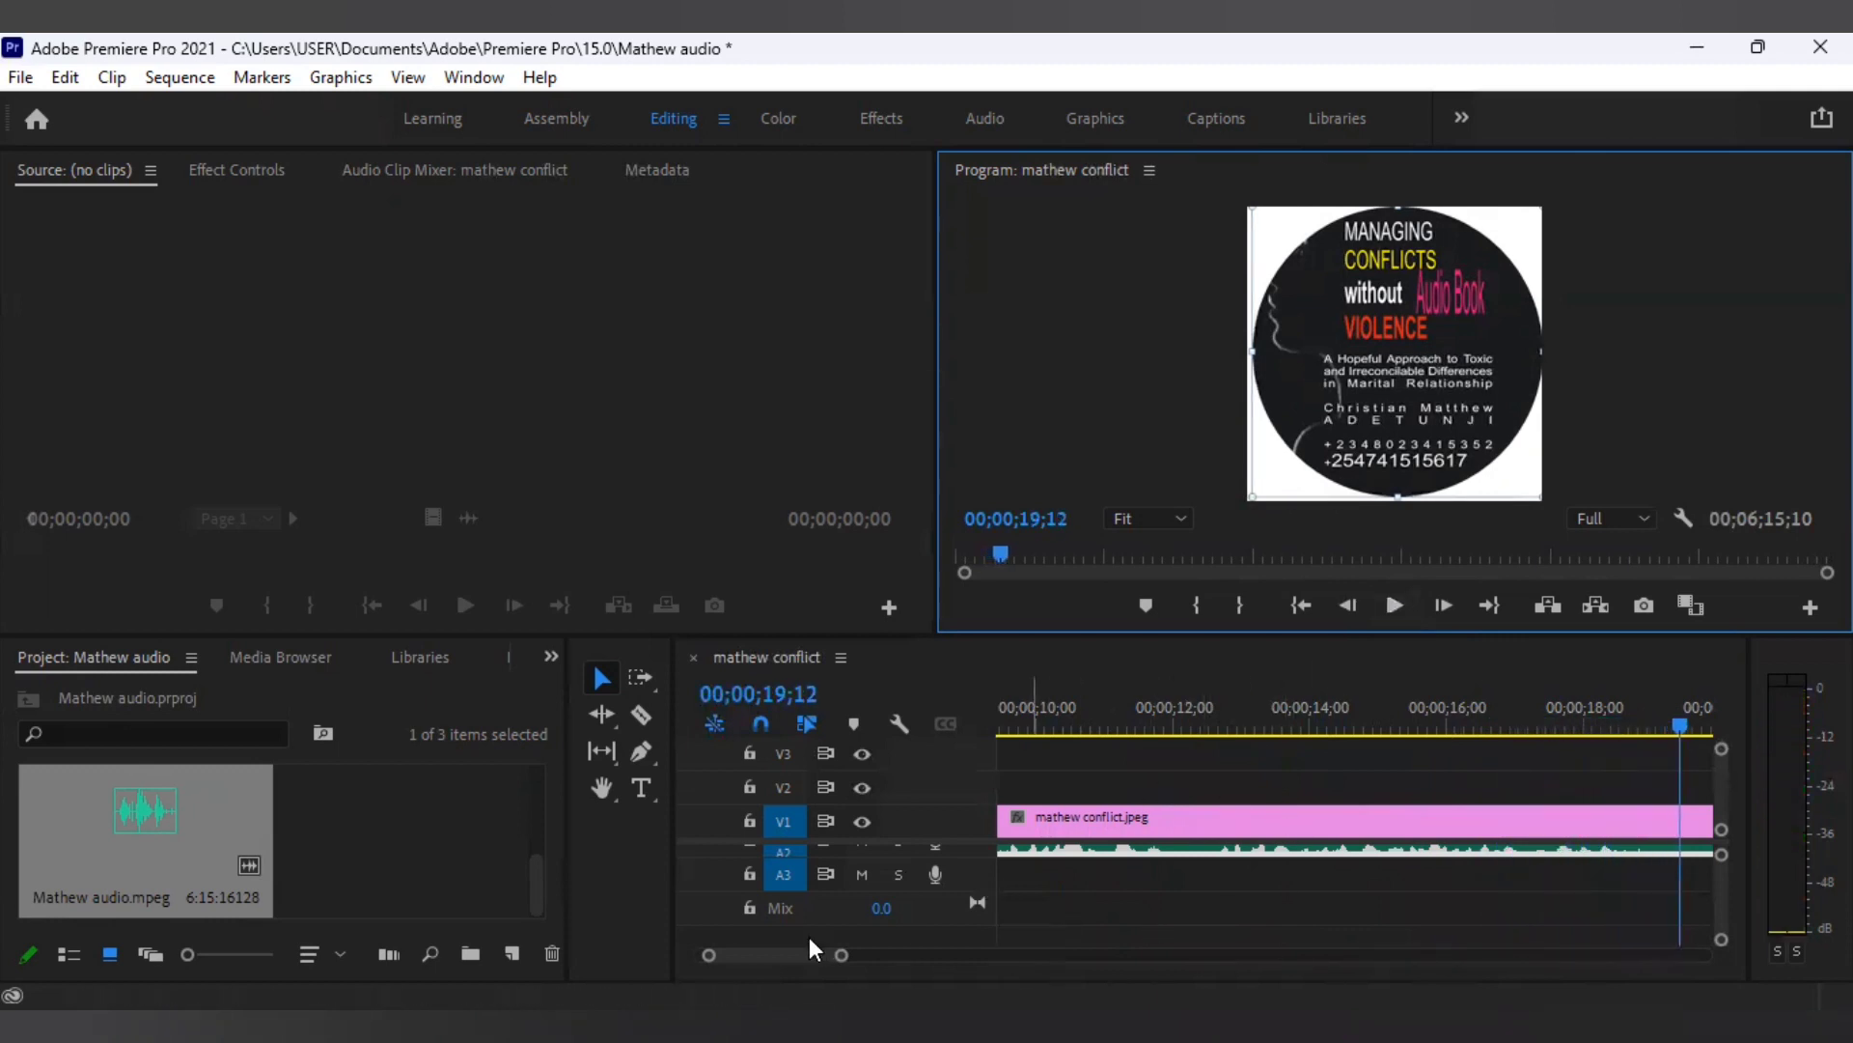
Stretch the V1 cover image clip toward the audio's end, to about 00;02;24;11.
drag(762, 951, 646, 959)
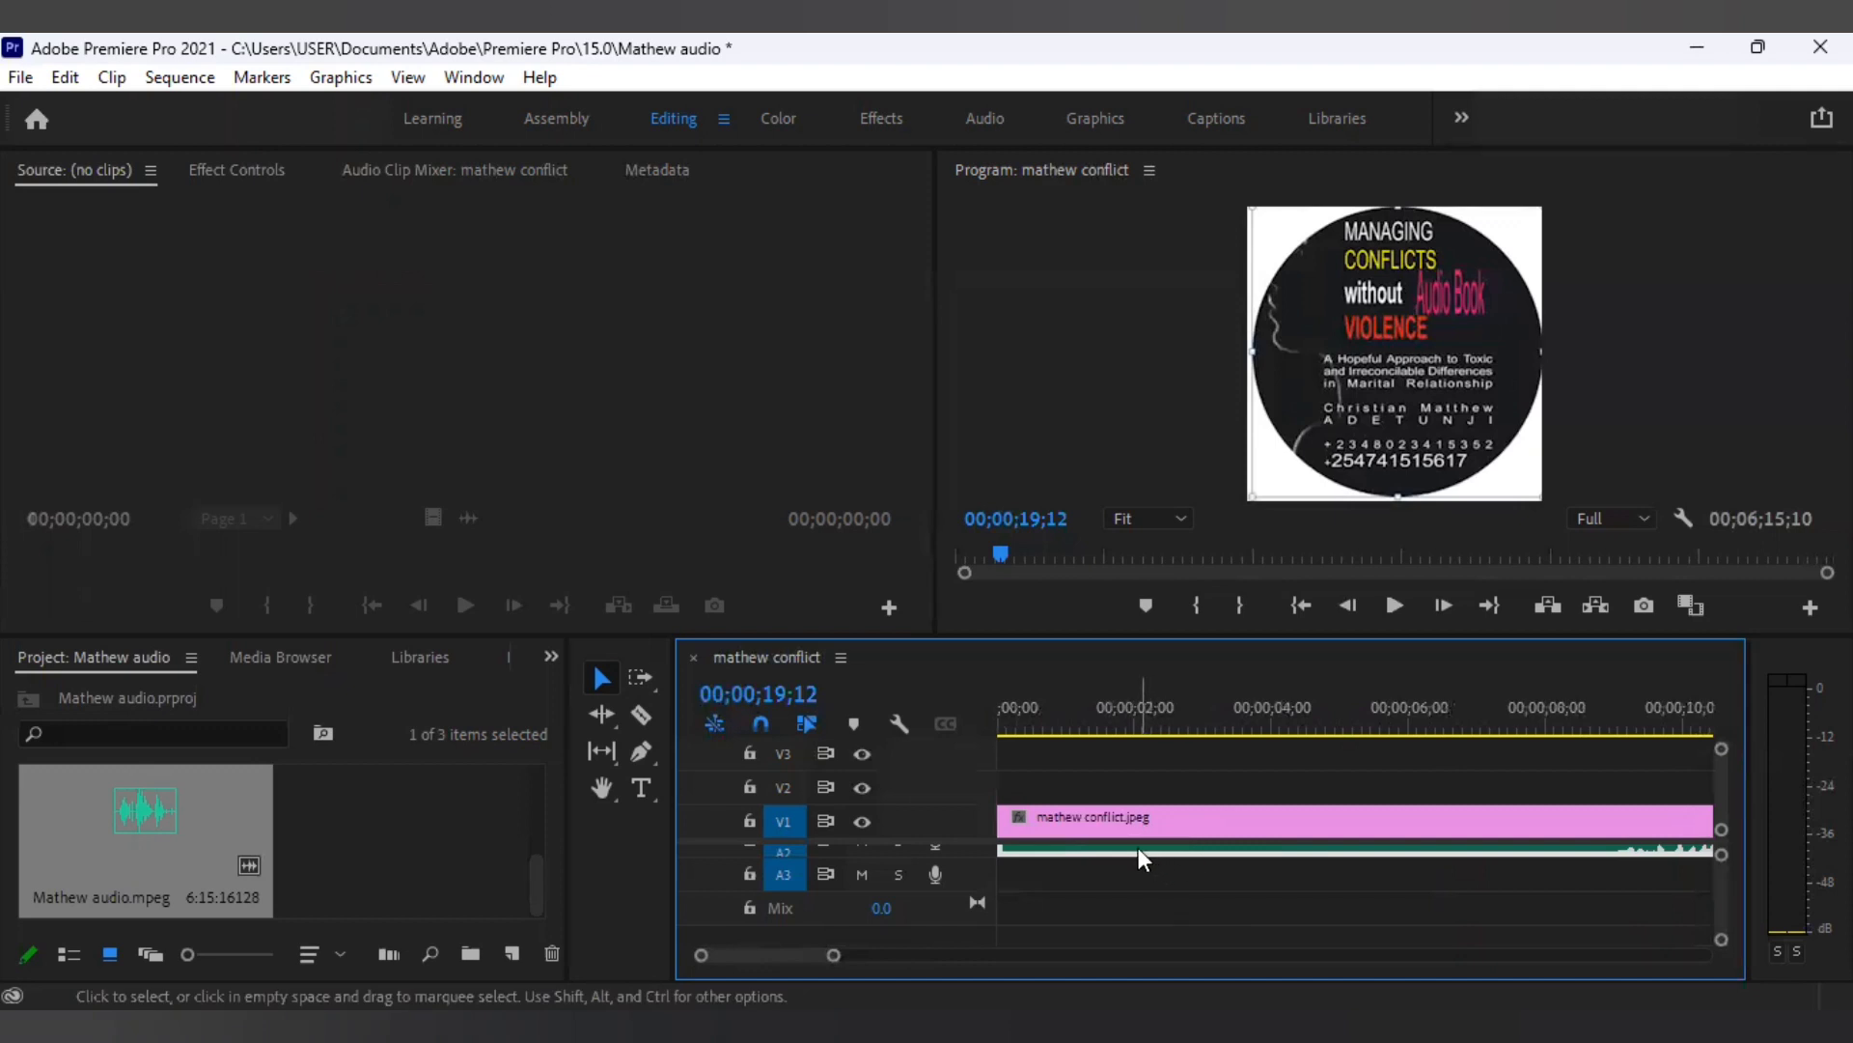
click(1386, 812)
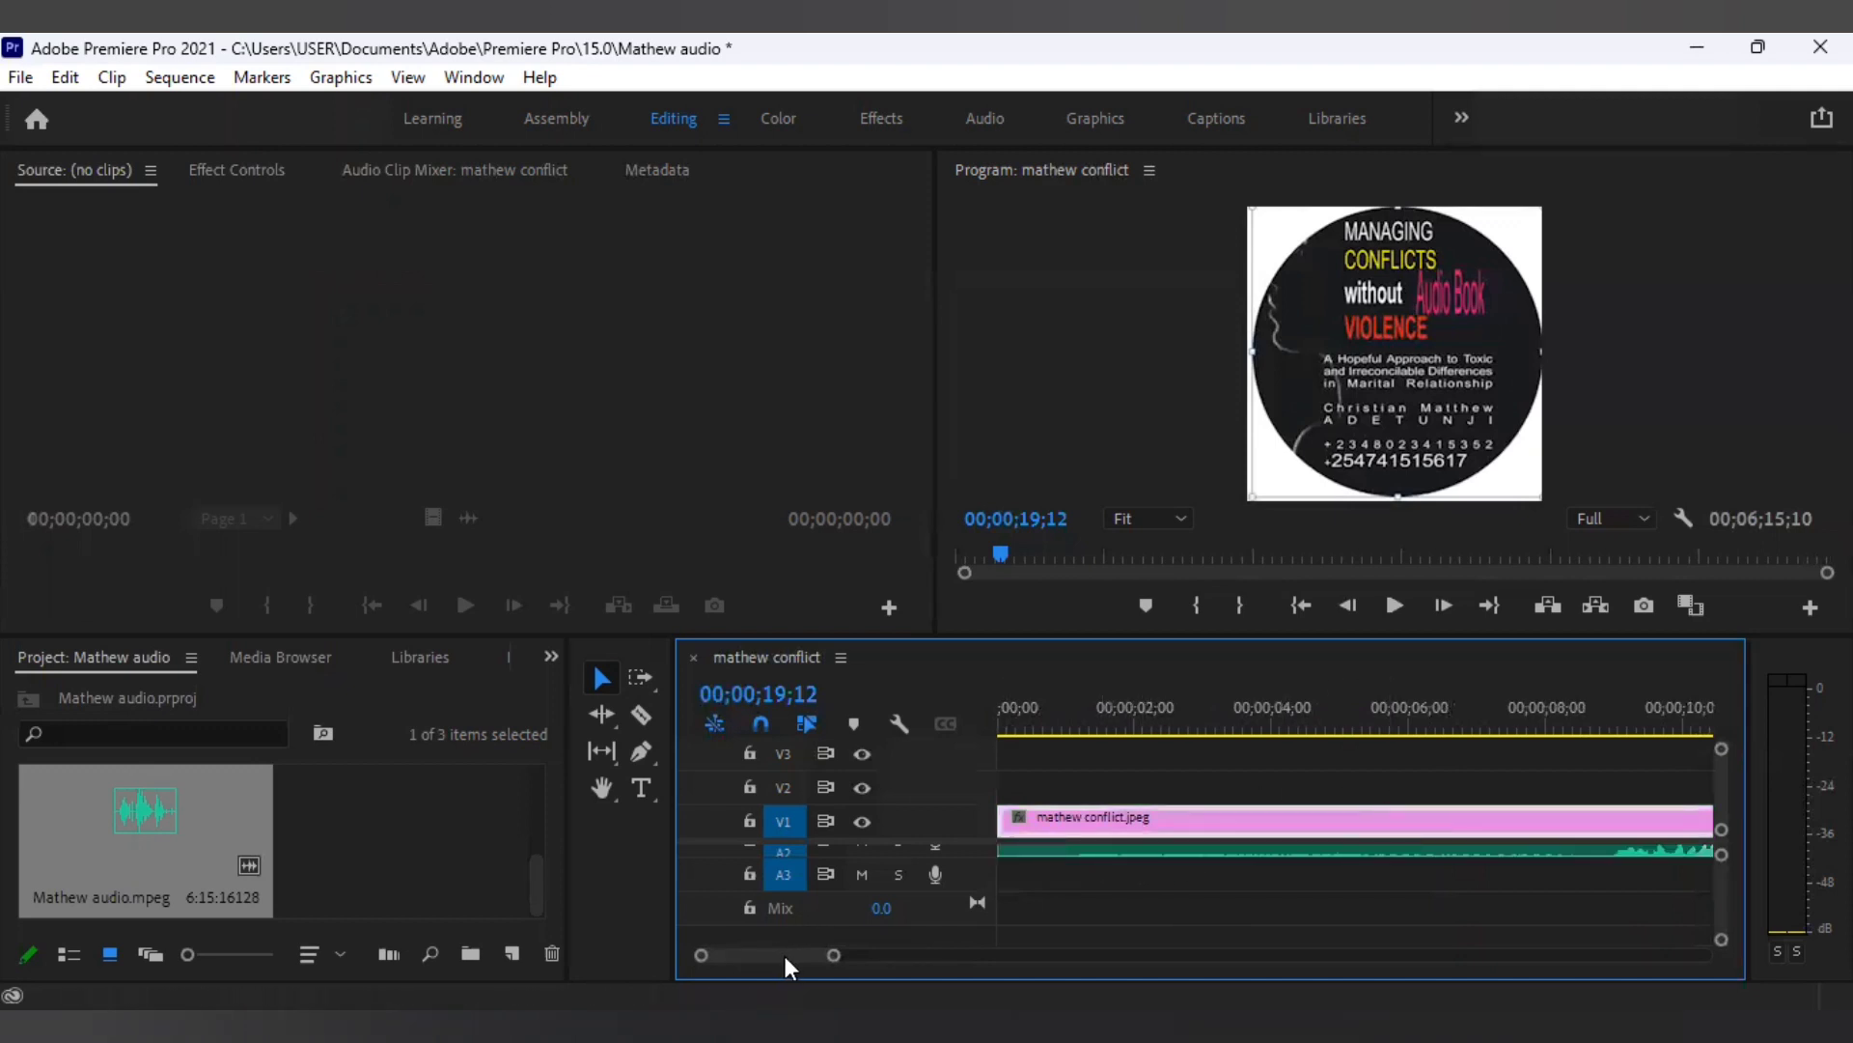
drag(784, 956, 895, 955)
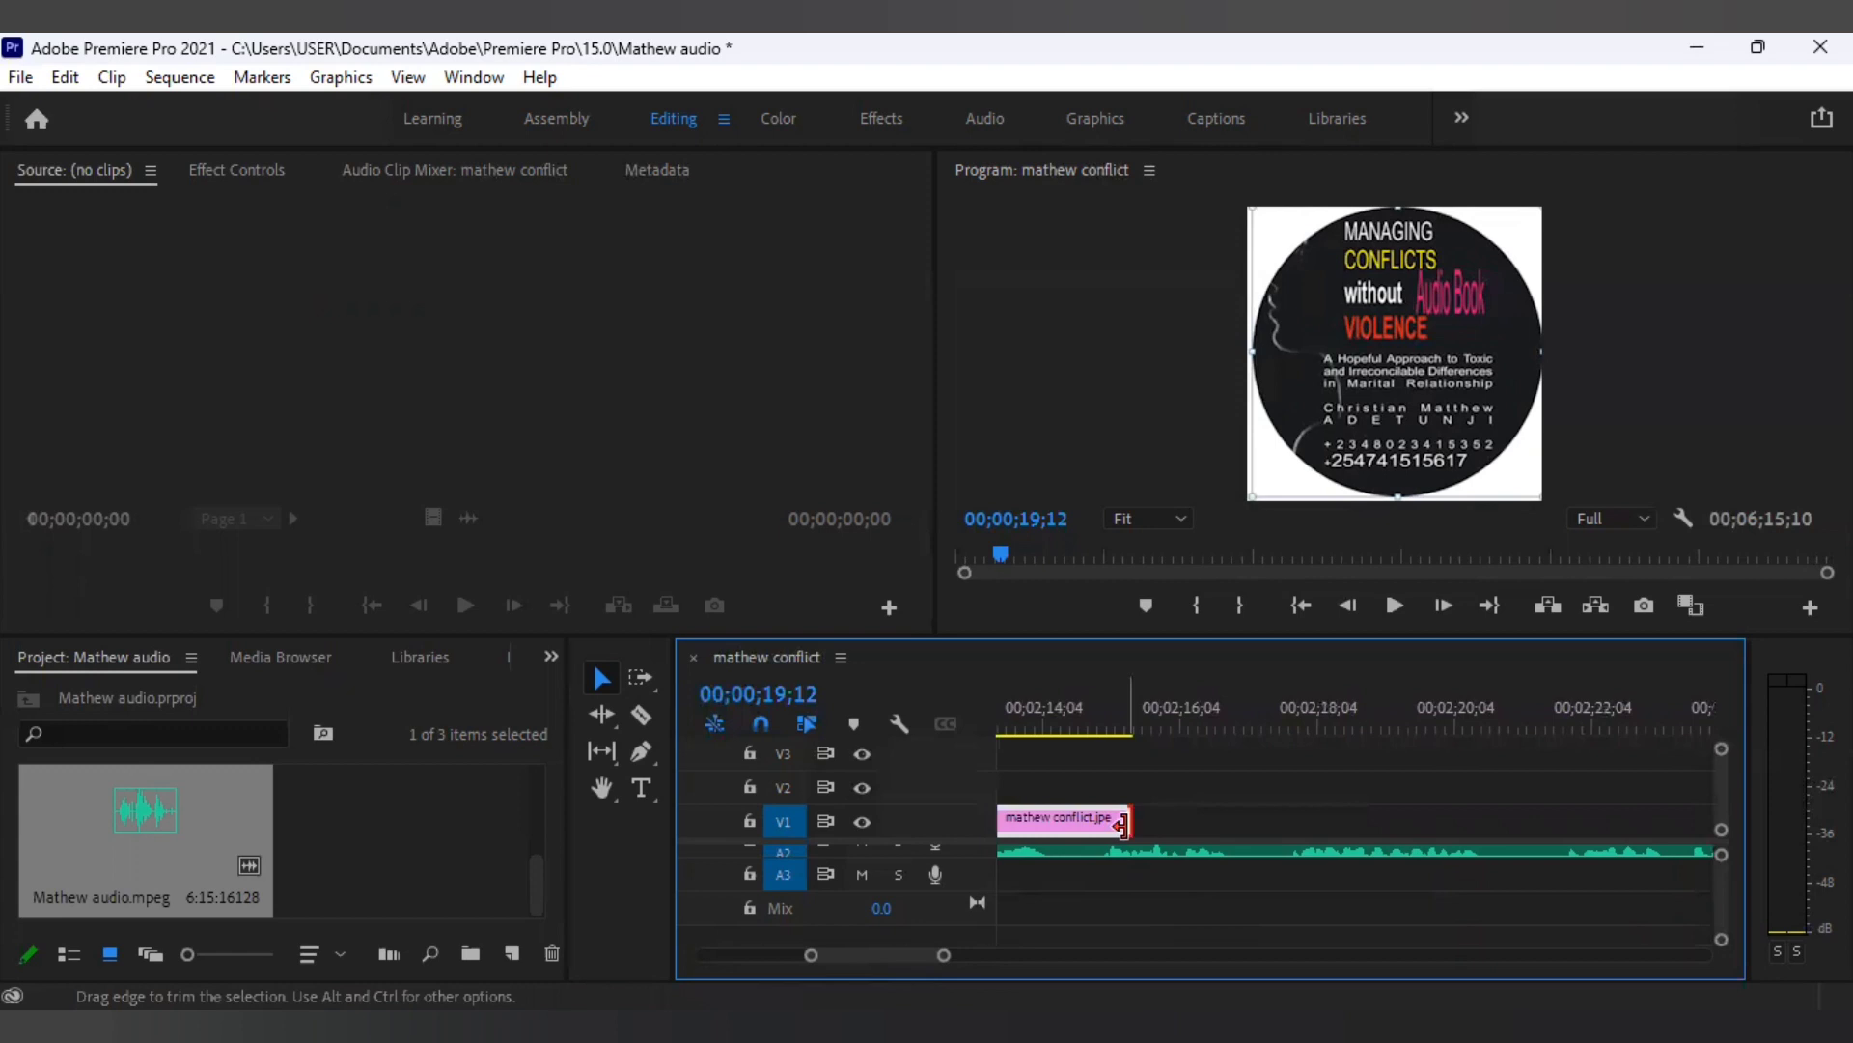
drag(1122, 823, 1734, 815)
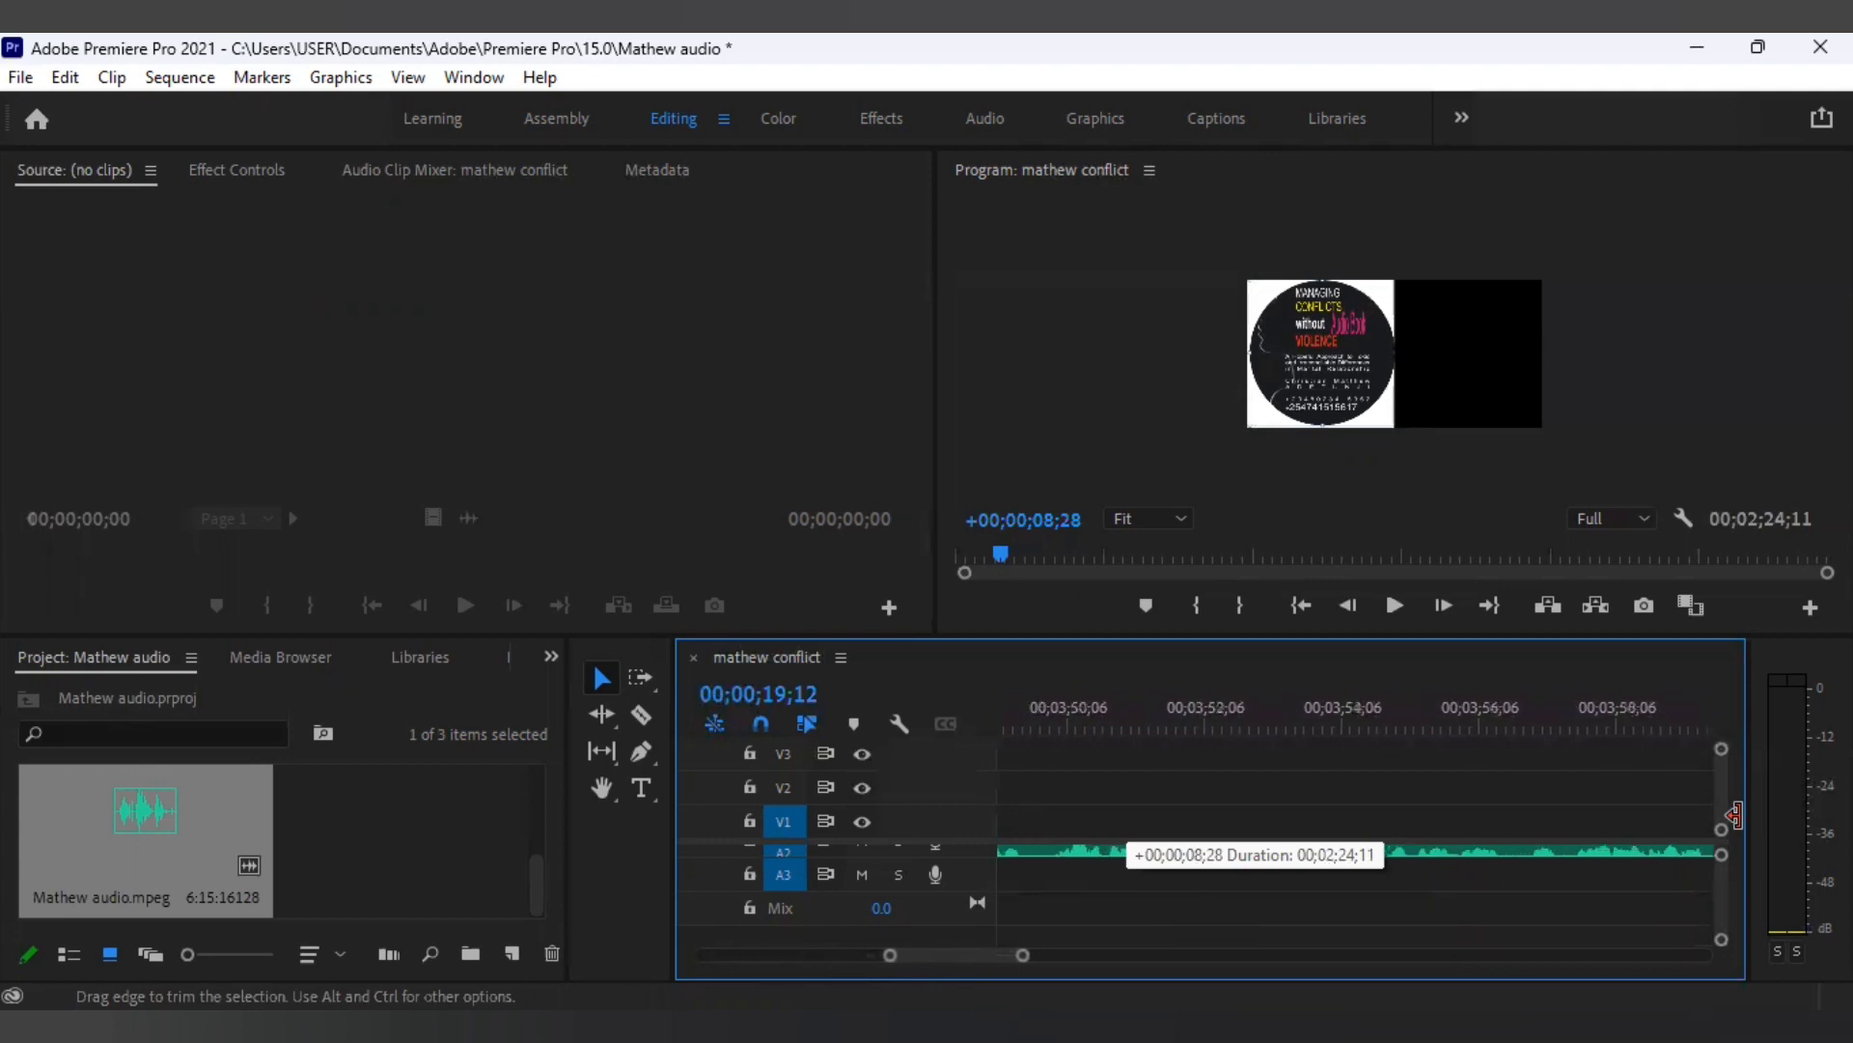
mouse_move(1734, 816)
mouse_down()
mouse_move(1725, 801)
mouse_move(1744, 828)
mouse_up()
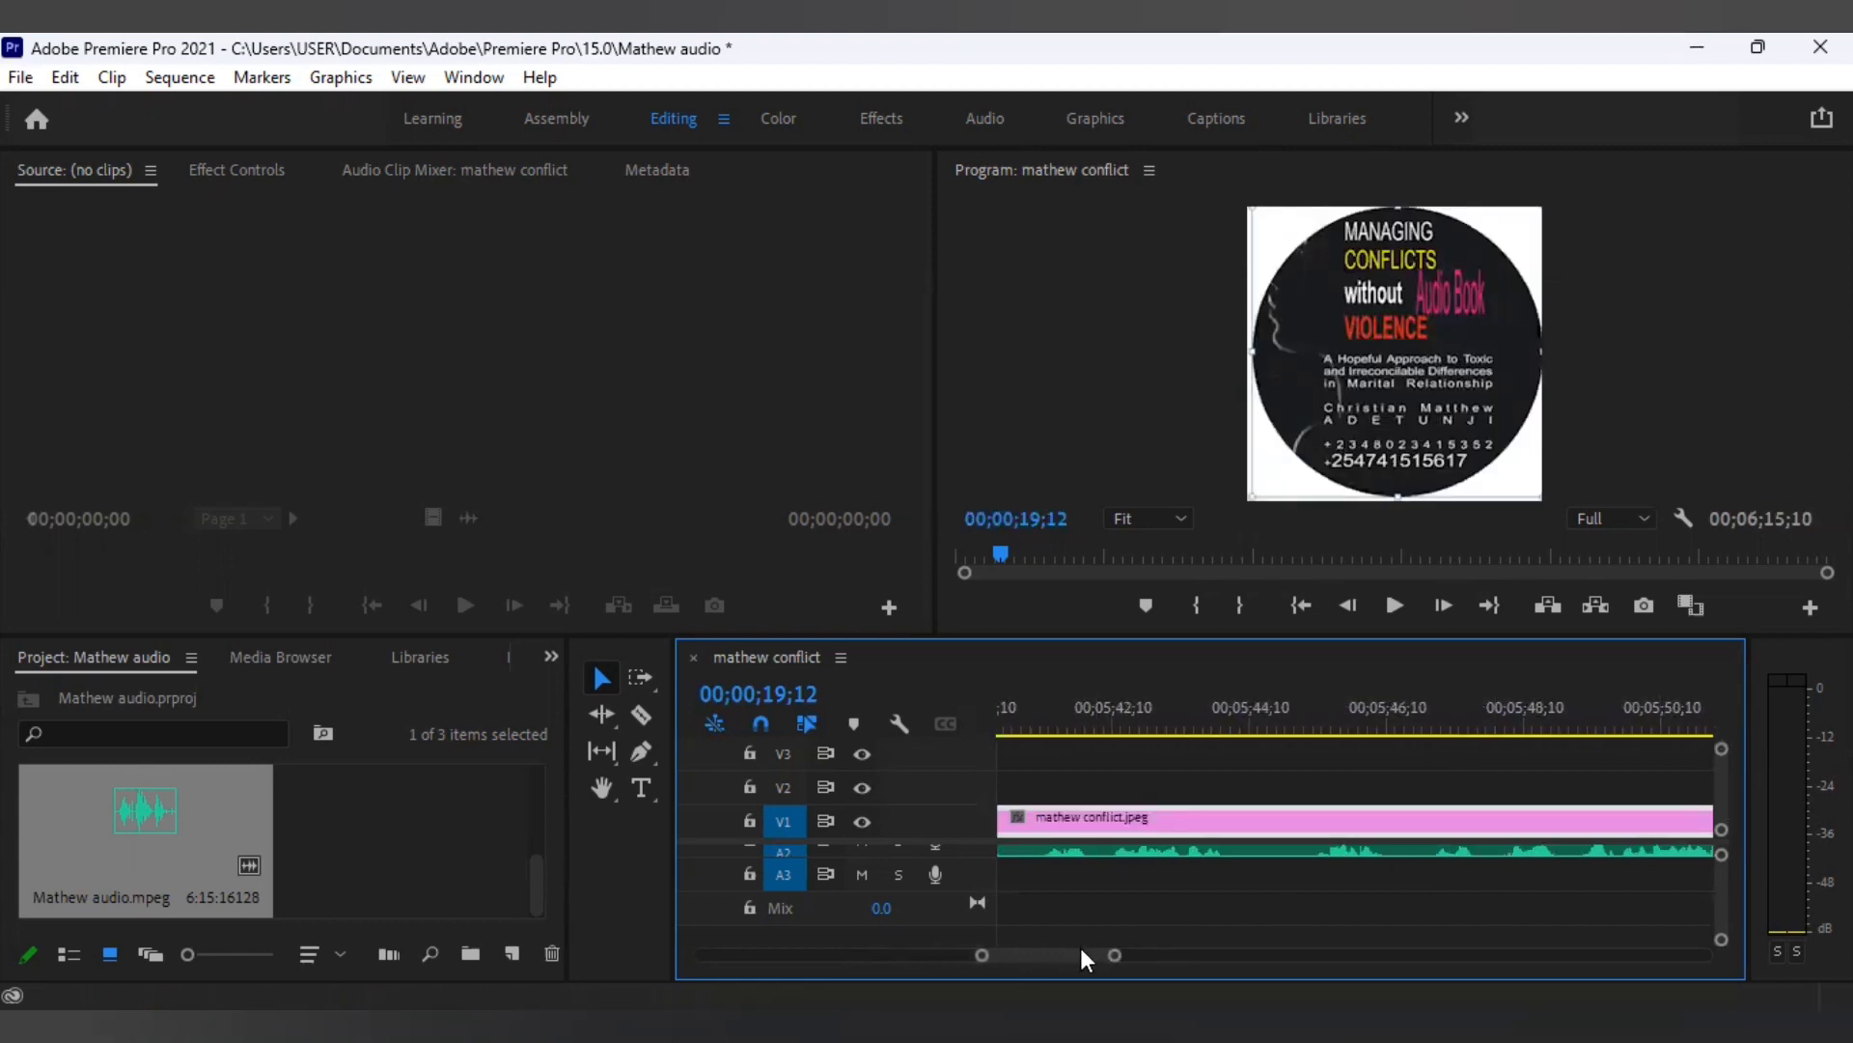
Extend the image clip past the audio, then trim it back to end with the audio near 00;06;15.
mouse_move(1080, 947)
mouse_down()
mouse_move(1148, 946)
mouse_move(1088, 947)
mouse_up()
drag(1060, 809, 1062, 816)
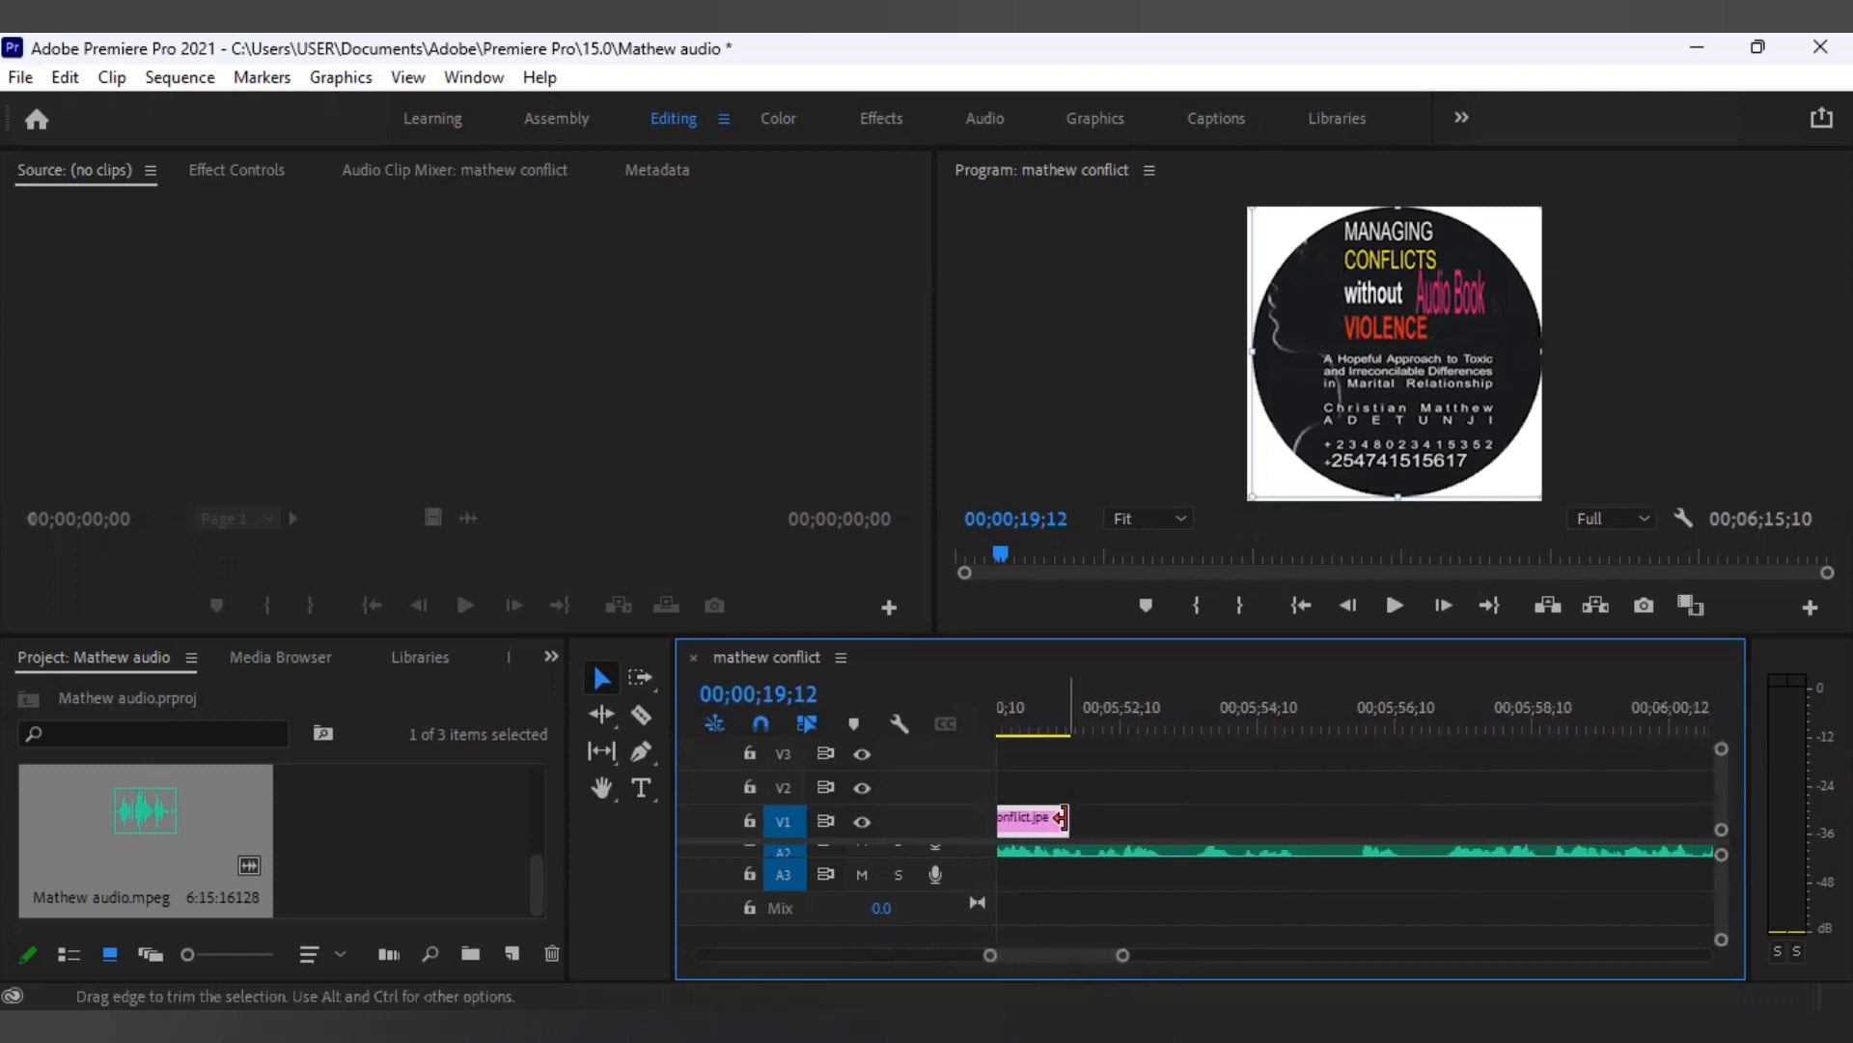
drag(1364, 785, 1740, 818)
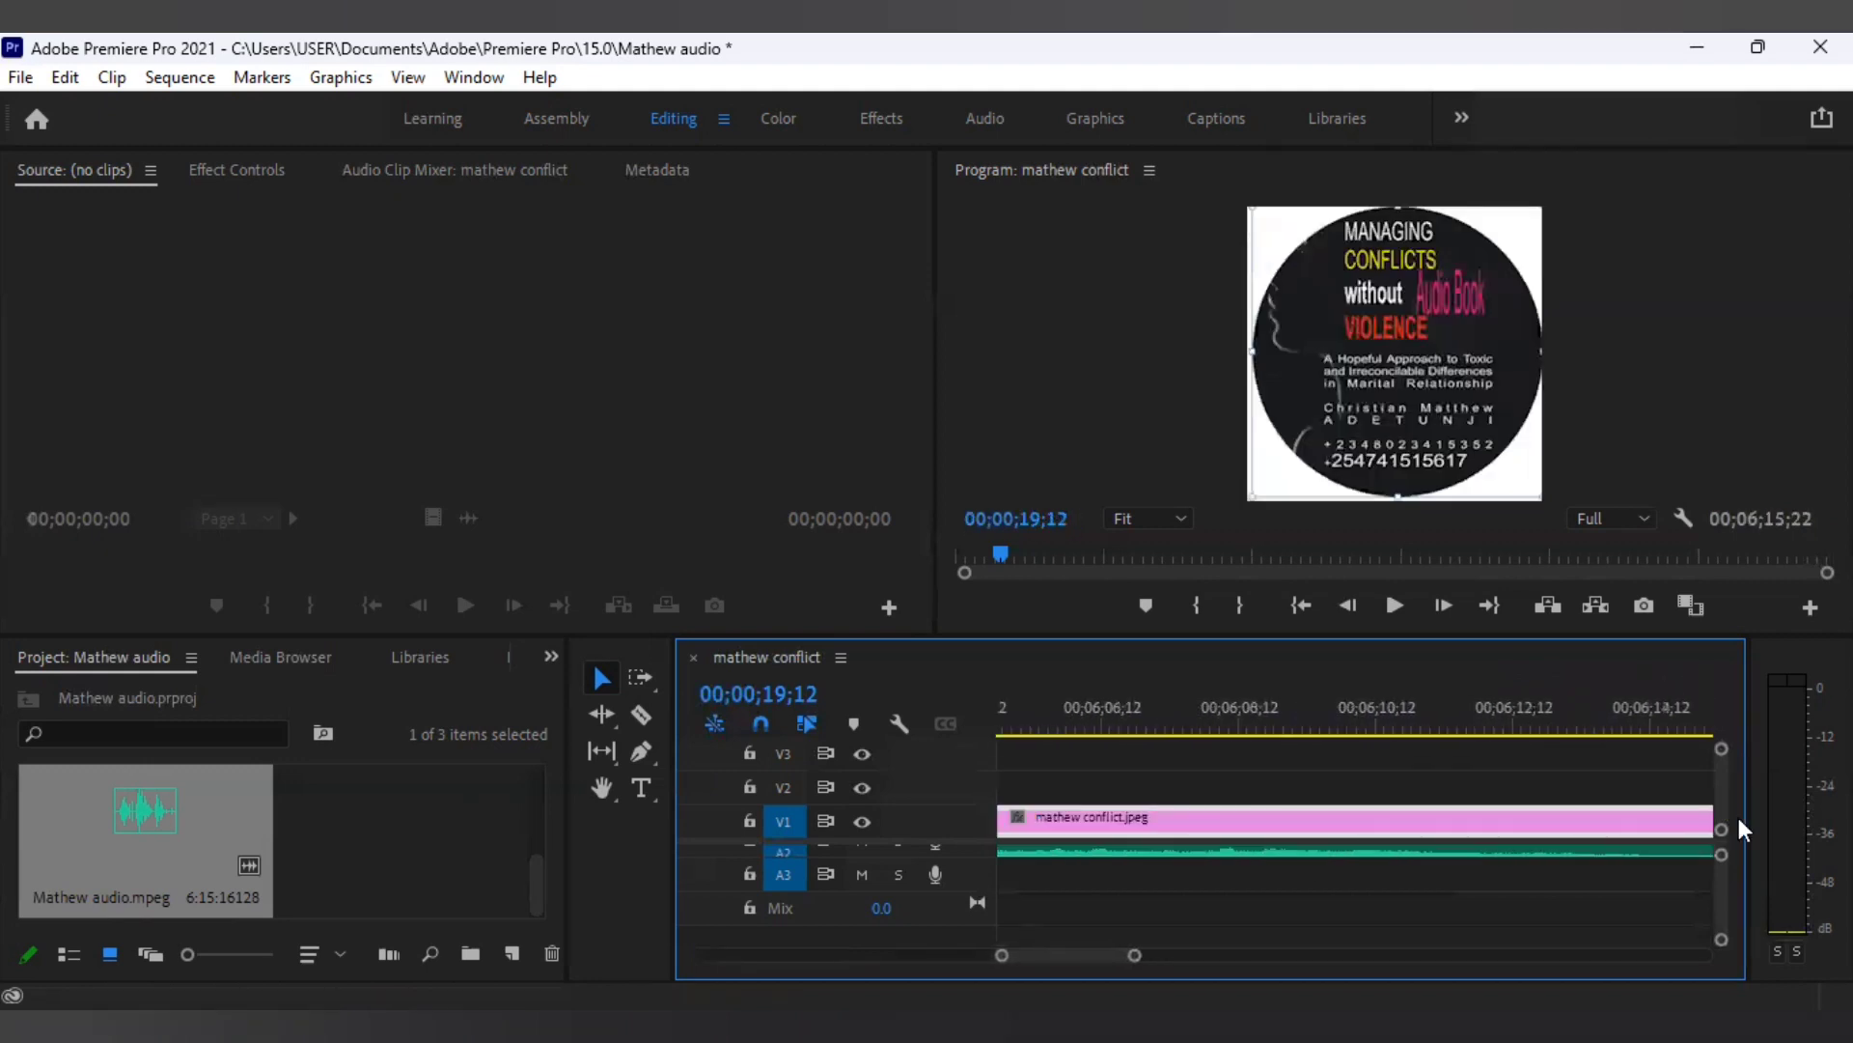
mouse_move(1105, 943)
mouse_down()
mouse_move(1192, 943)
mouse_move(1098, 952)
mouse_up()
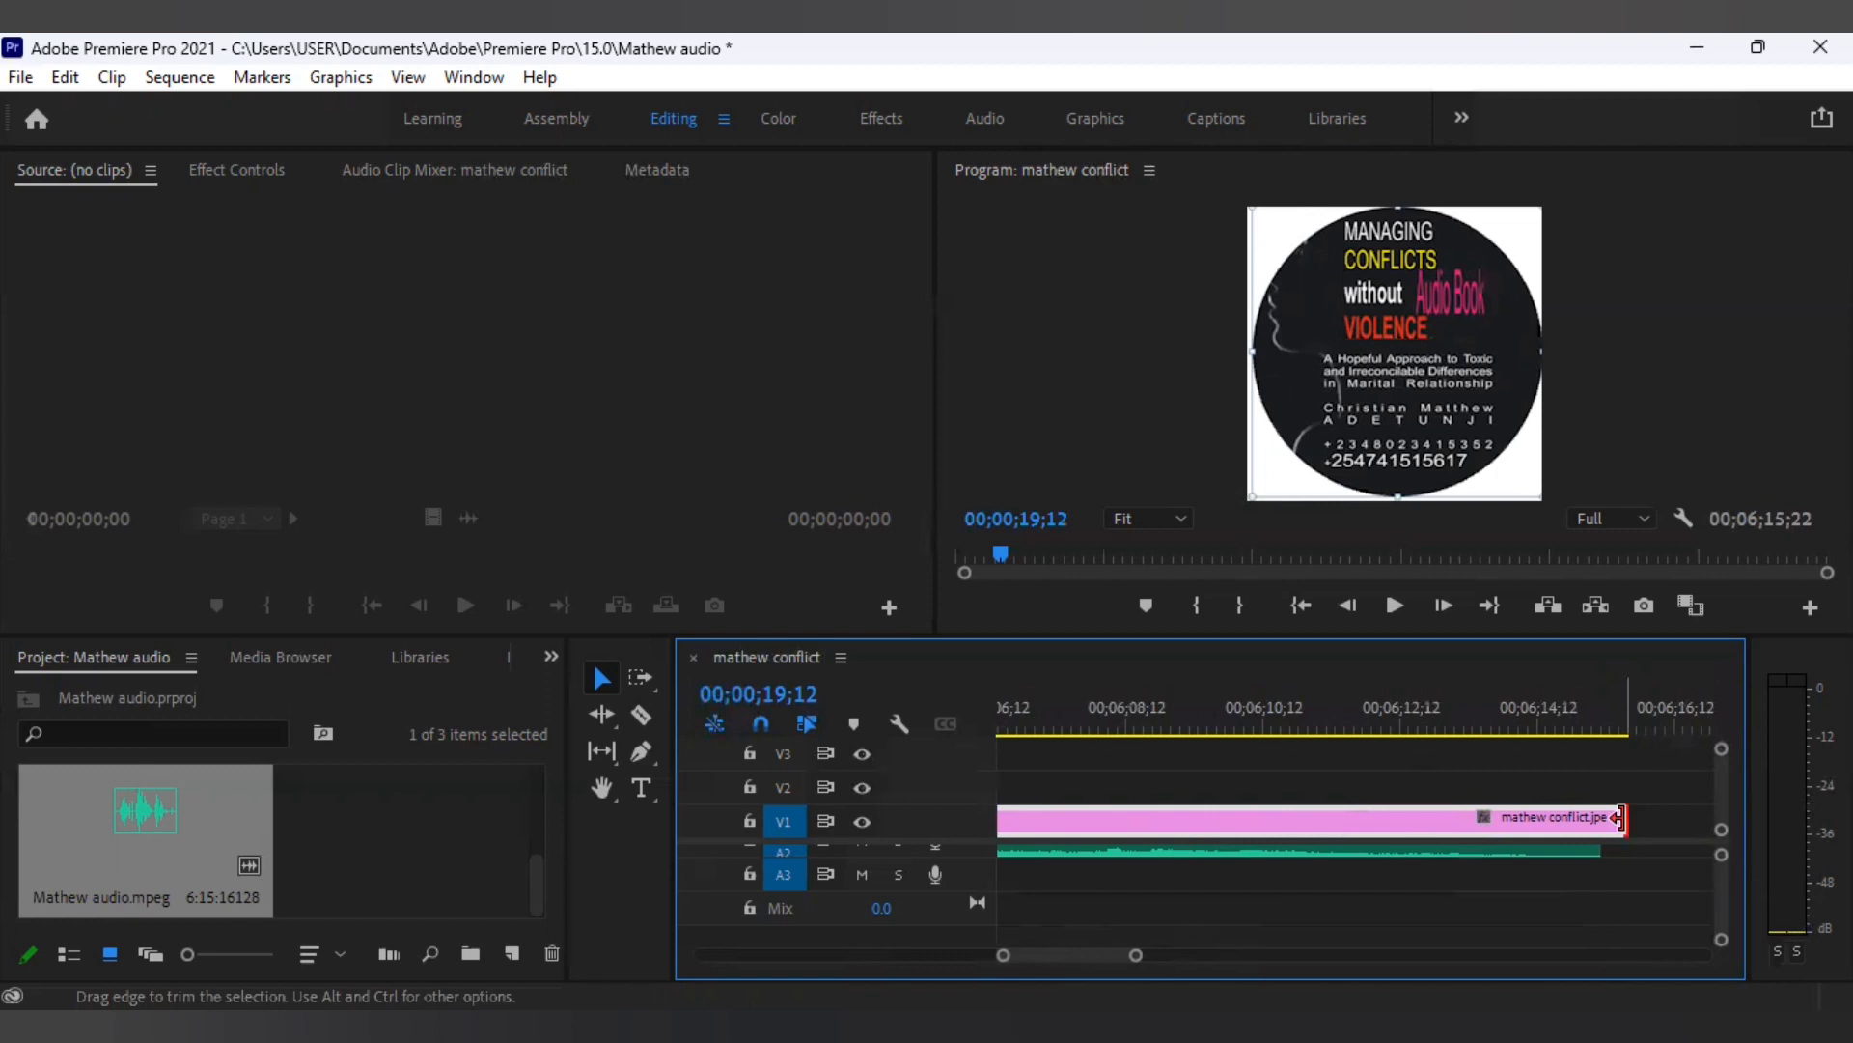
drag(1608, 820, 1599, 820)
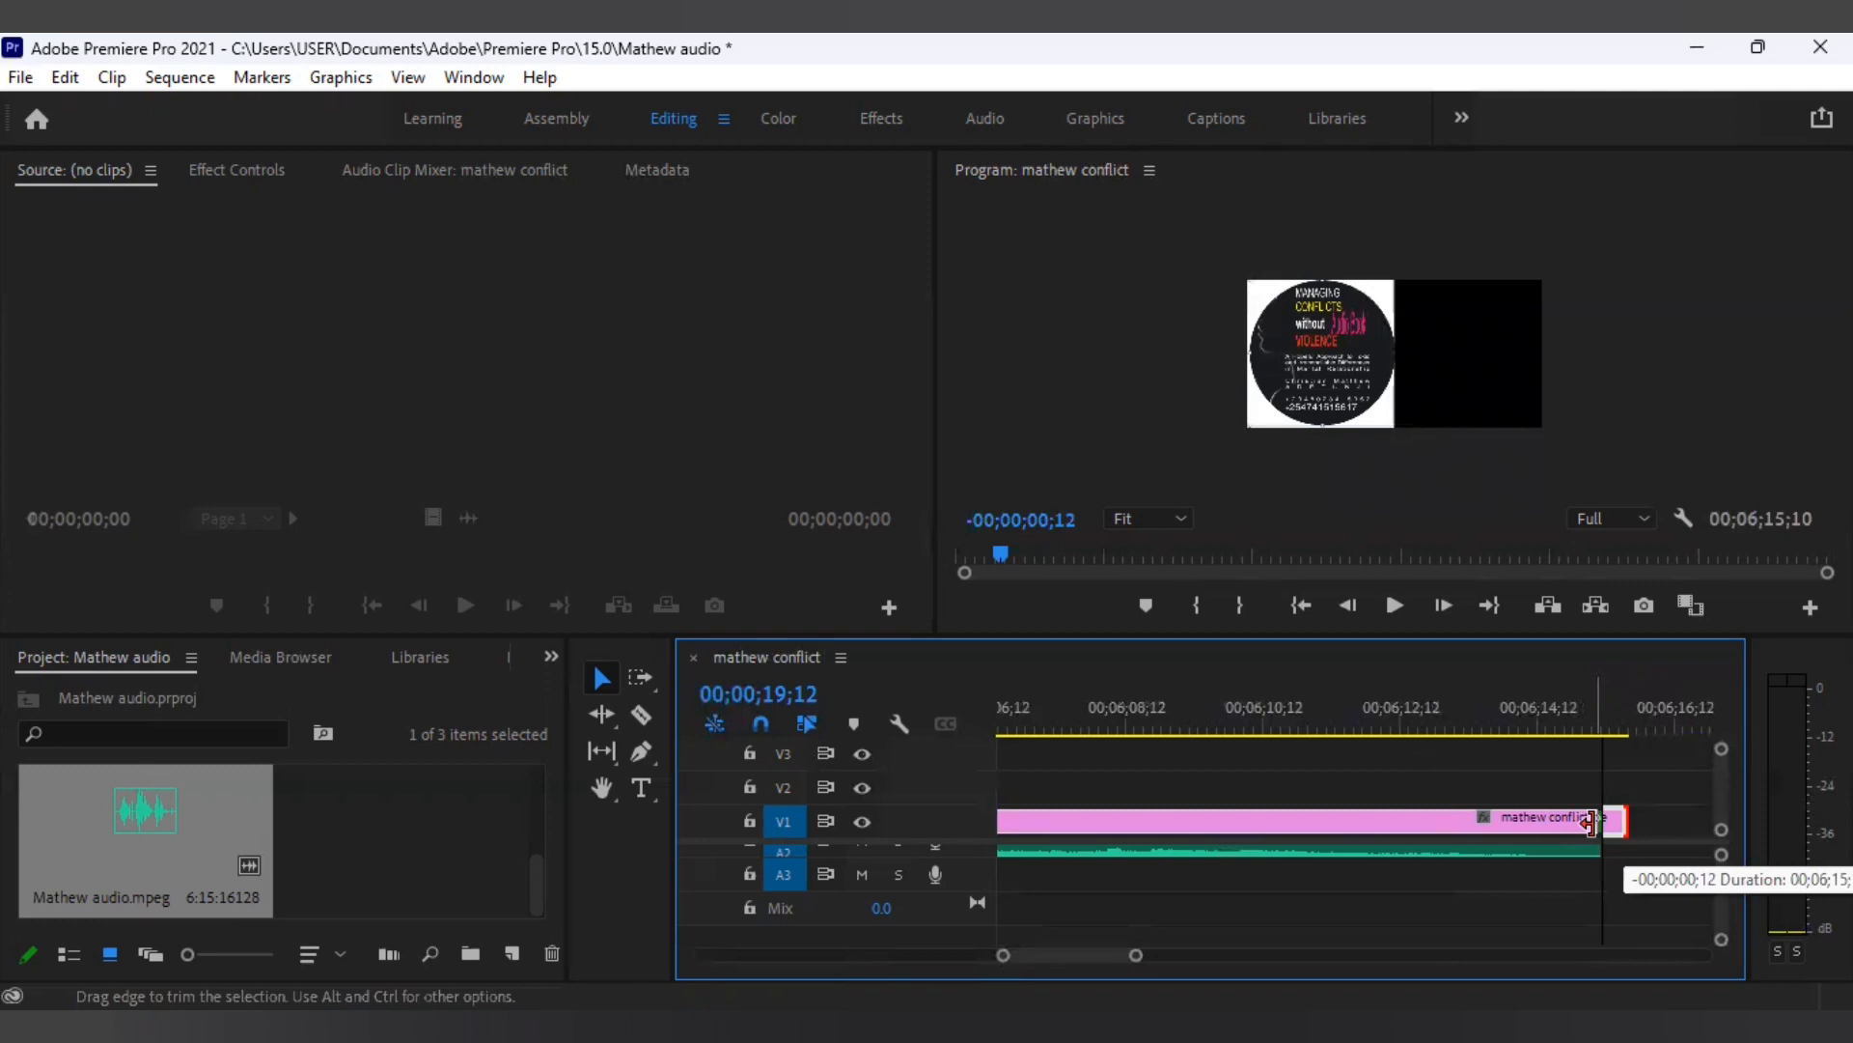
drag(1592, 822, 1588, 821)
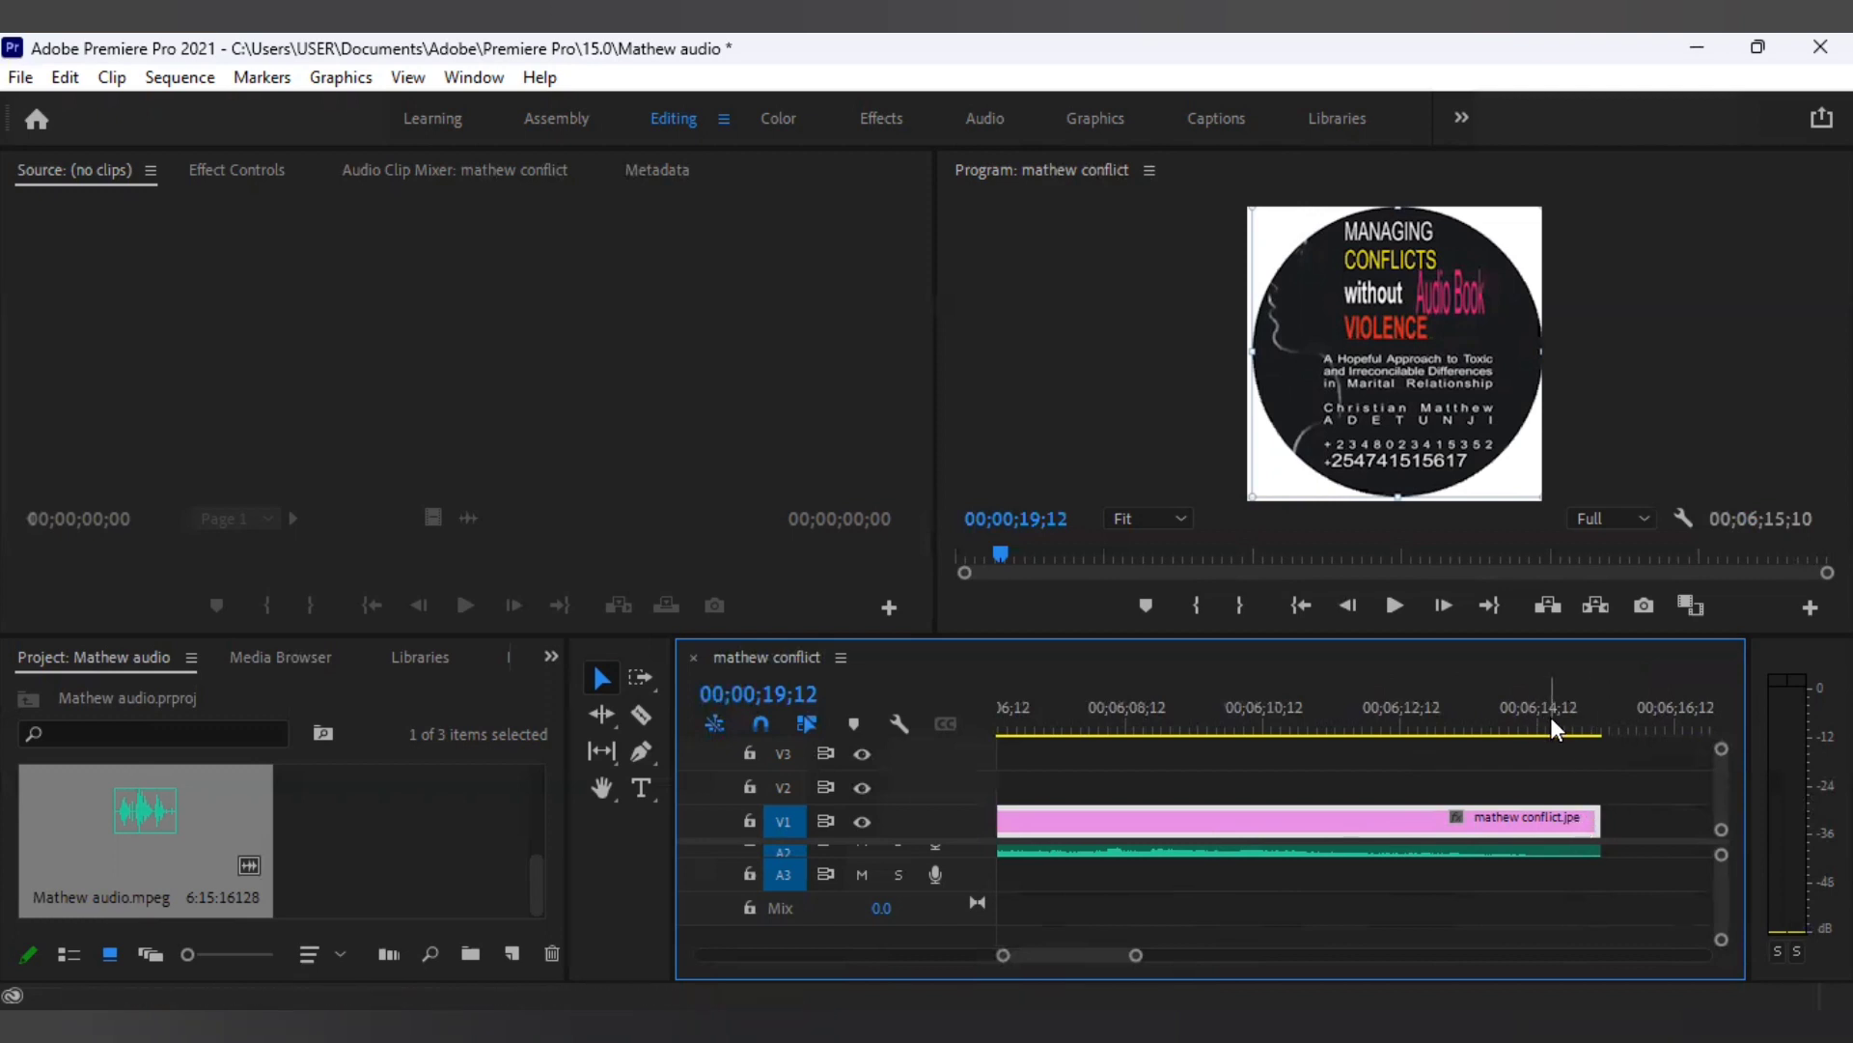
Play a short preview from the sequence start, then return the playhead to 00;00;00;00.
click(1562, 850)
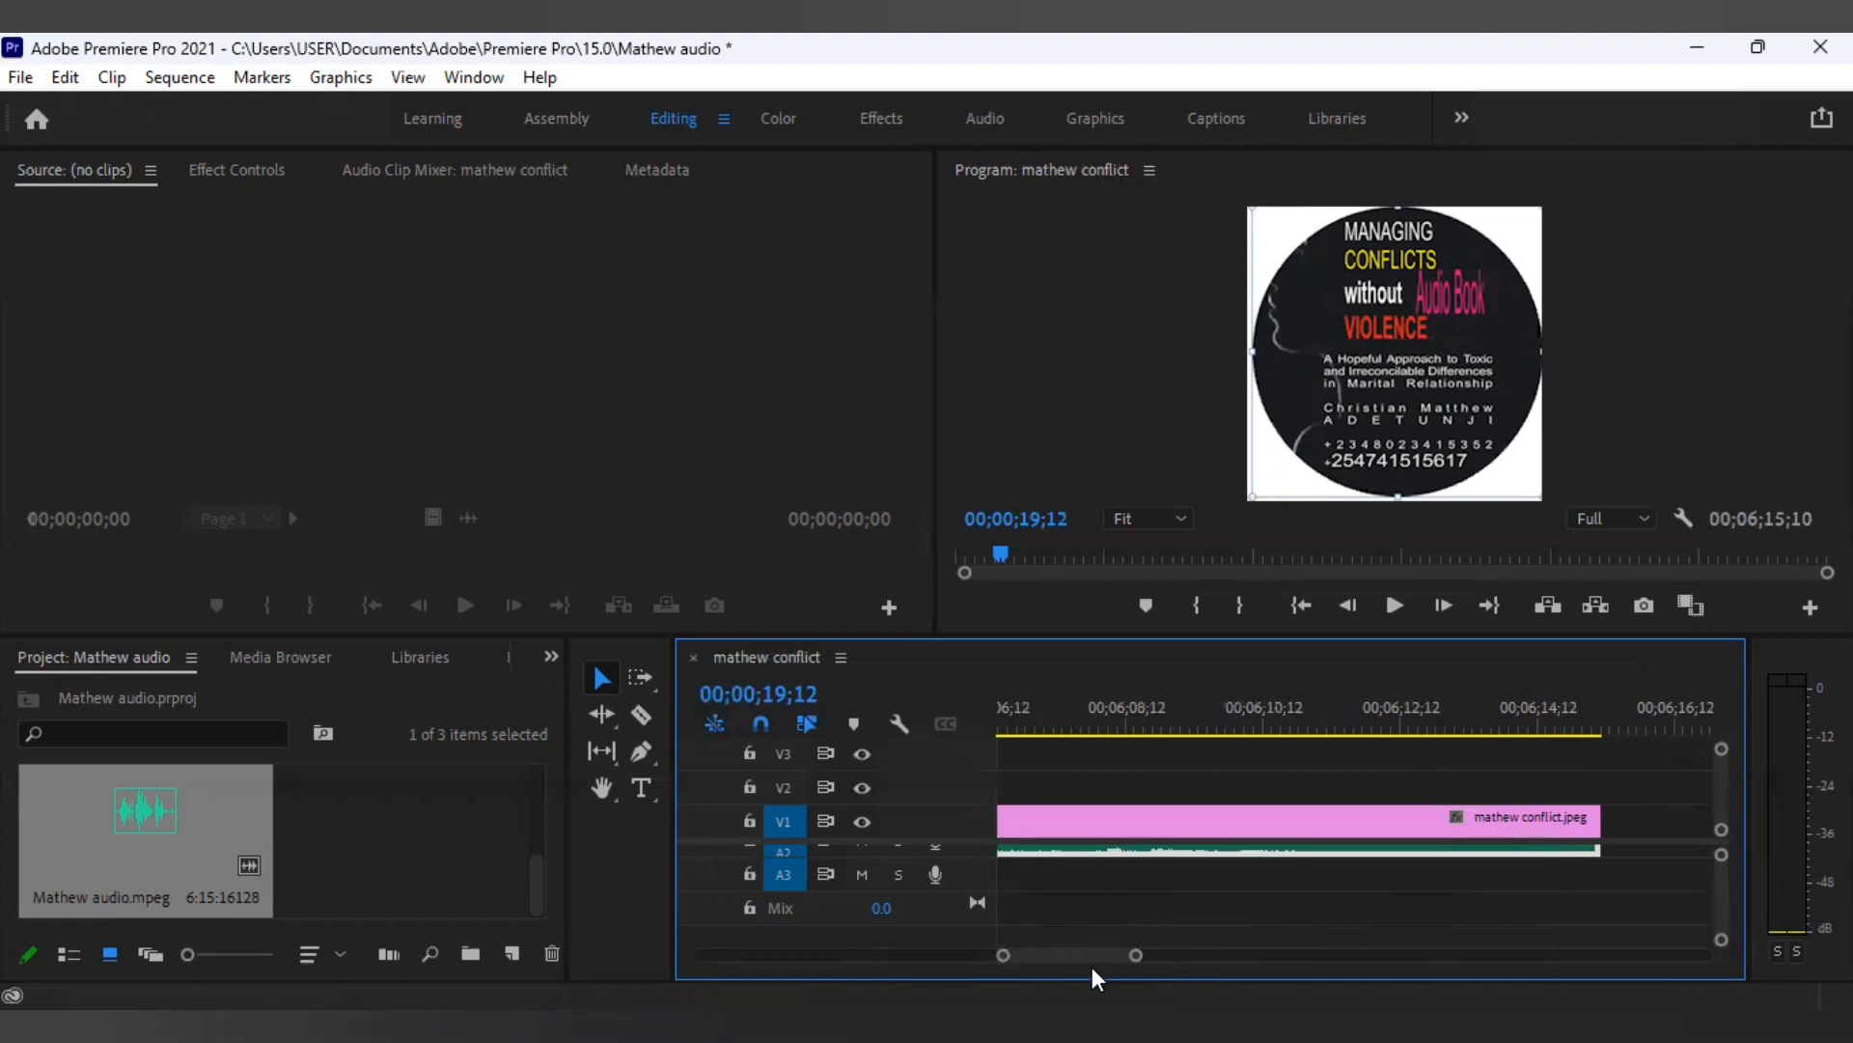
drag(1067, 953, 680, 966)
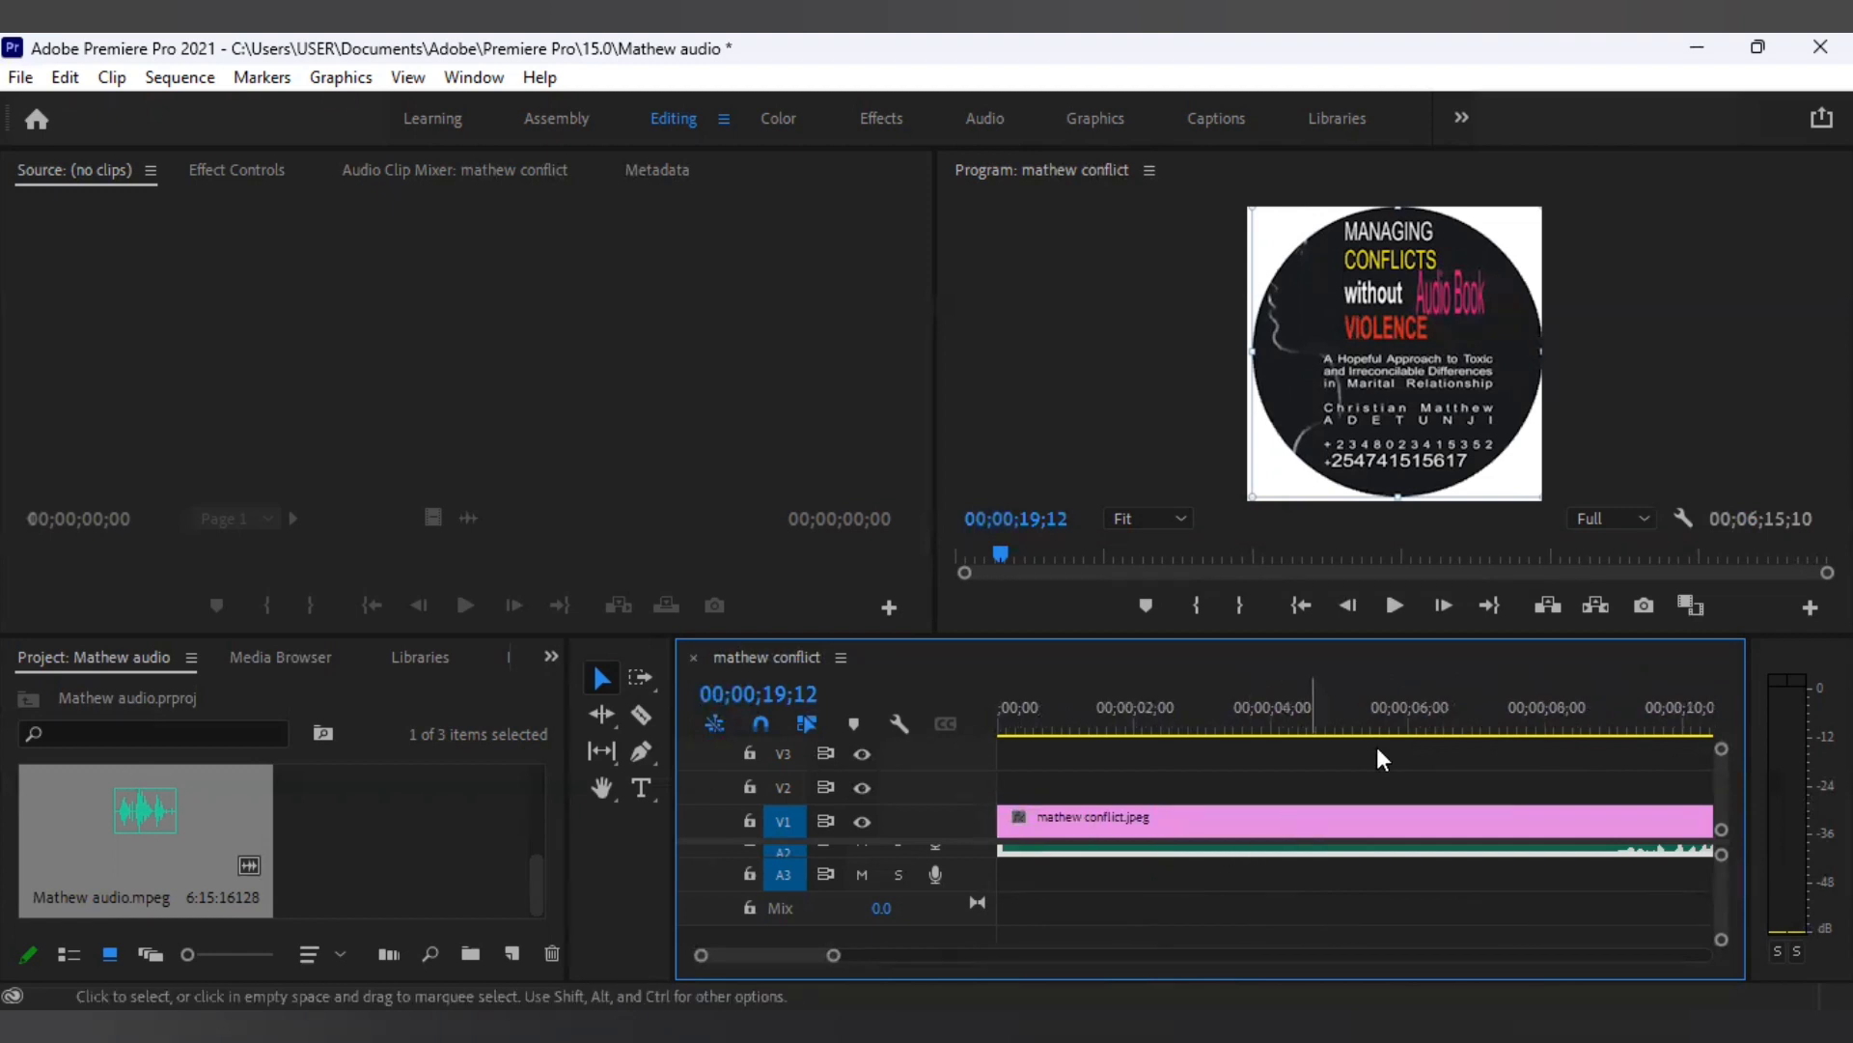
click(1393, 606)
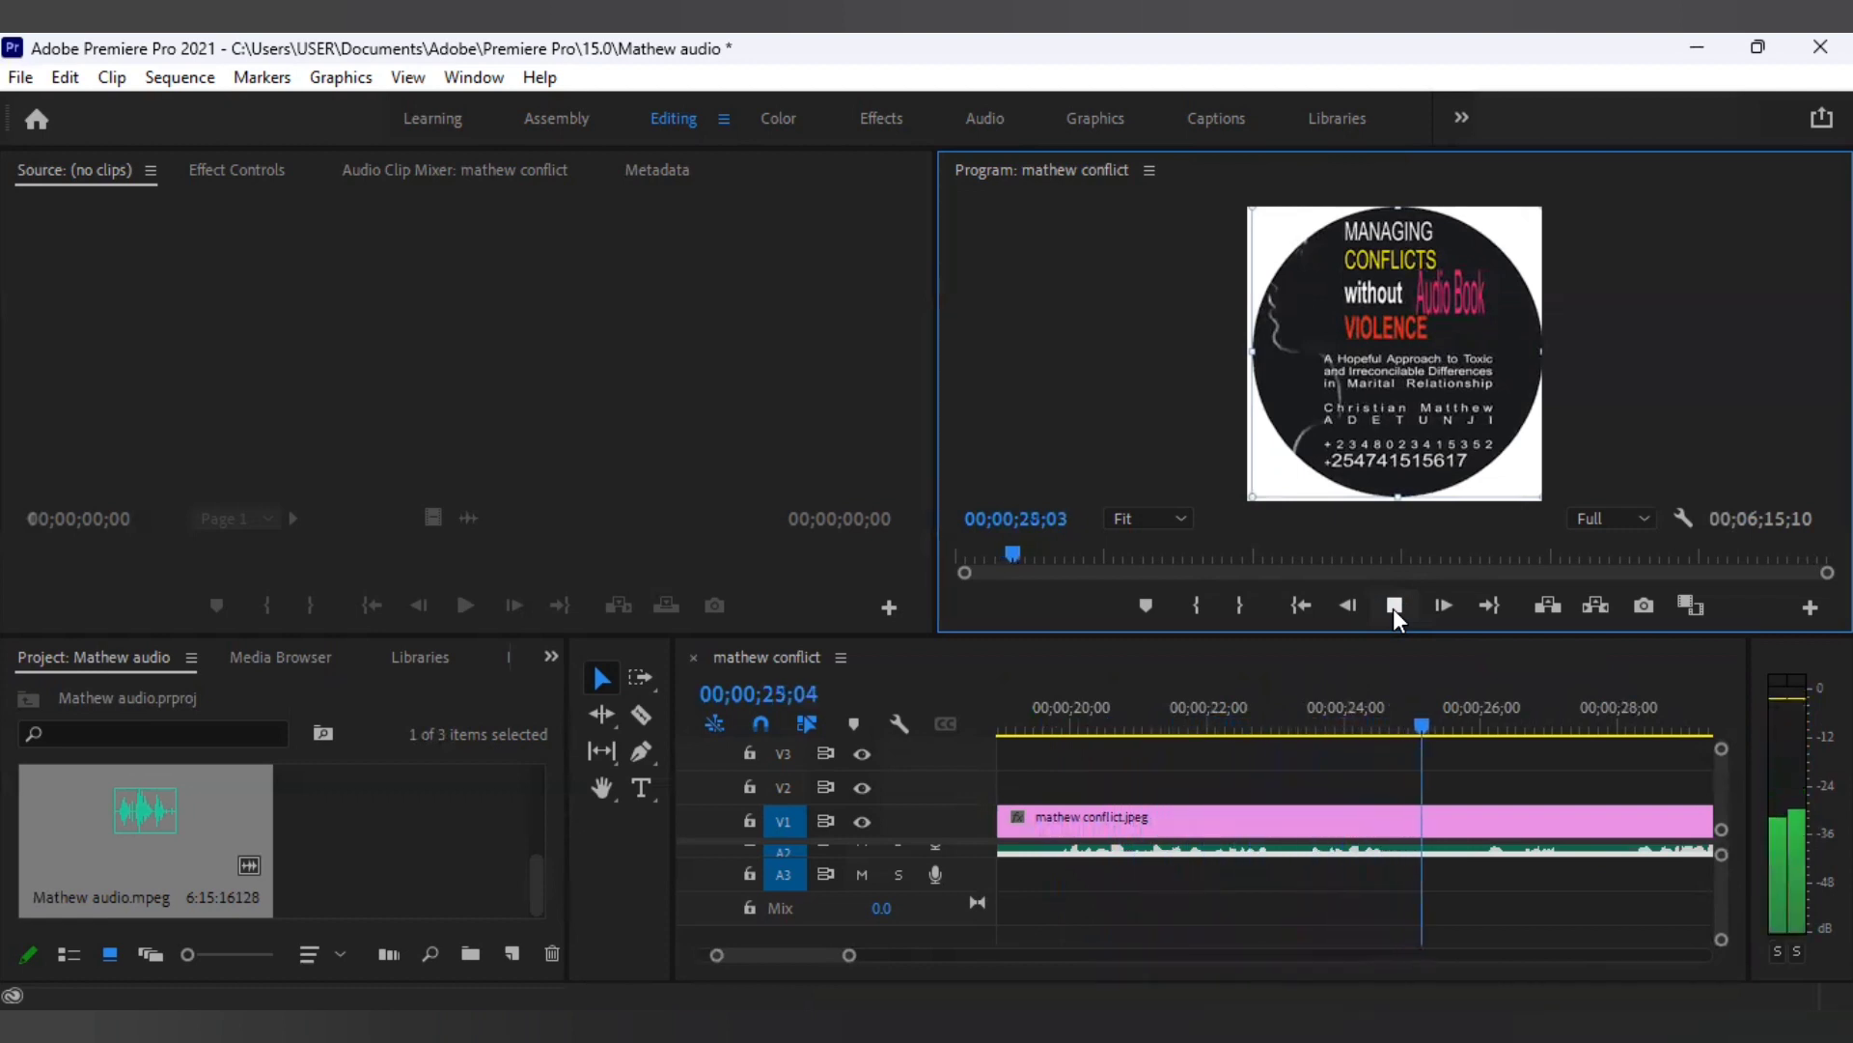
click(1393, 605)
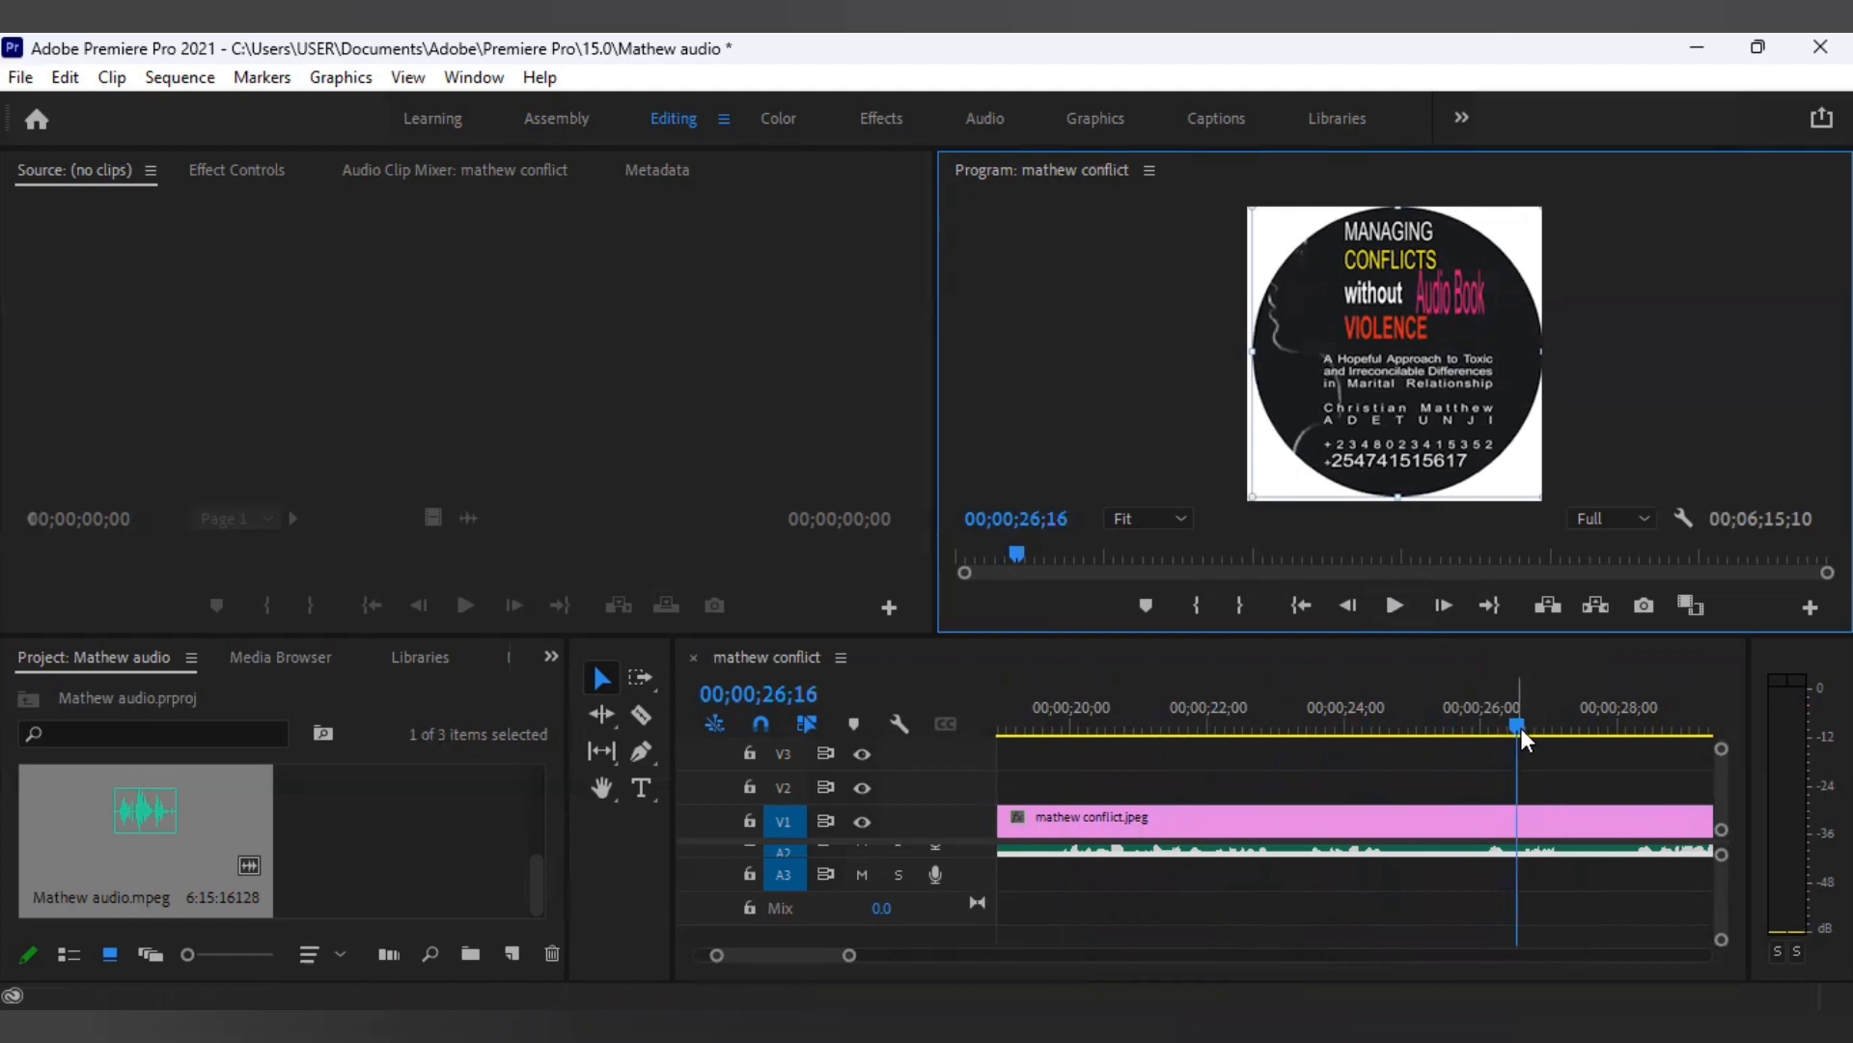
drag(1519, 711, 882, 795)
key(Home)
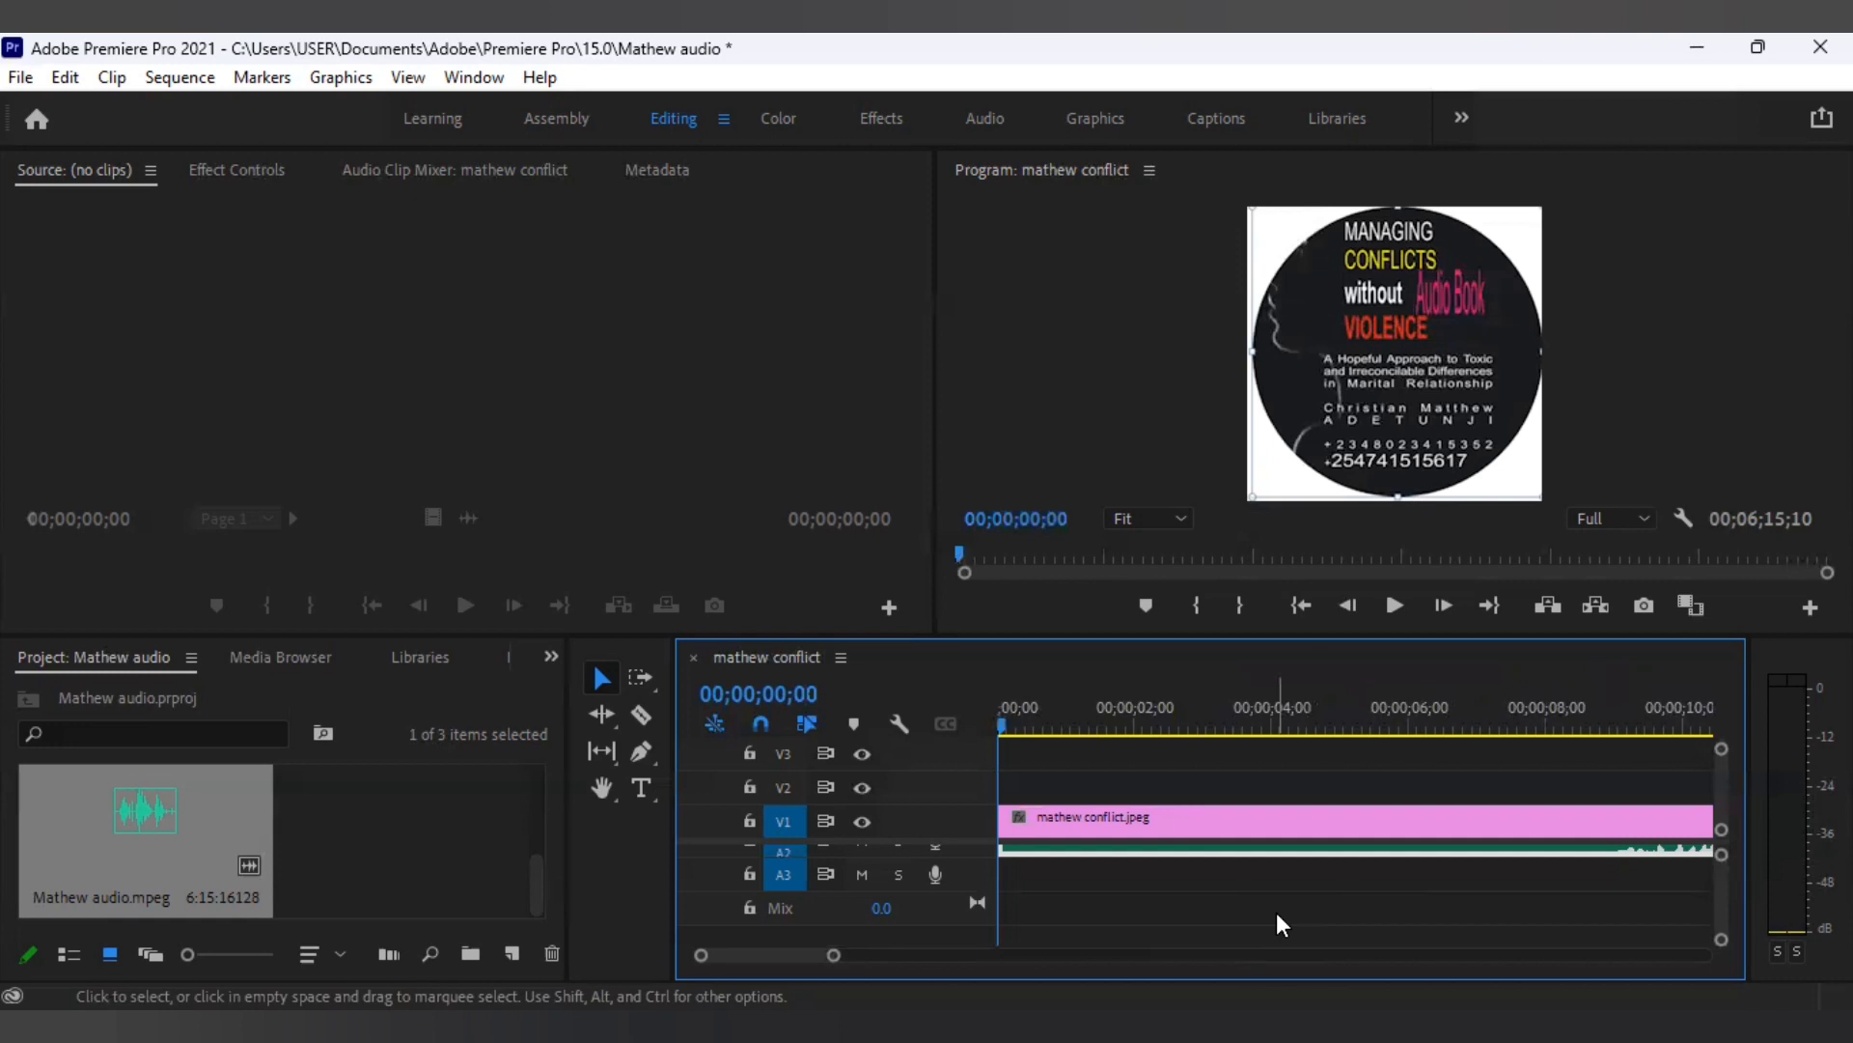
Open Export Media settings for 'mathew conflict', set to MPEG4 output mathew conflict_2.3gp.
click(21, 77)
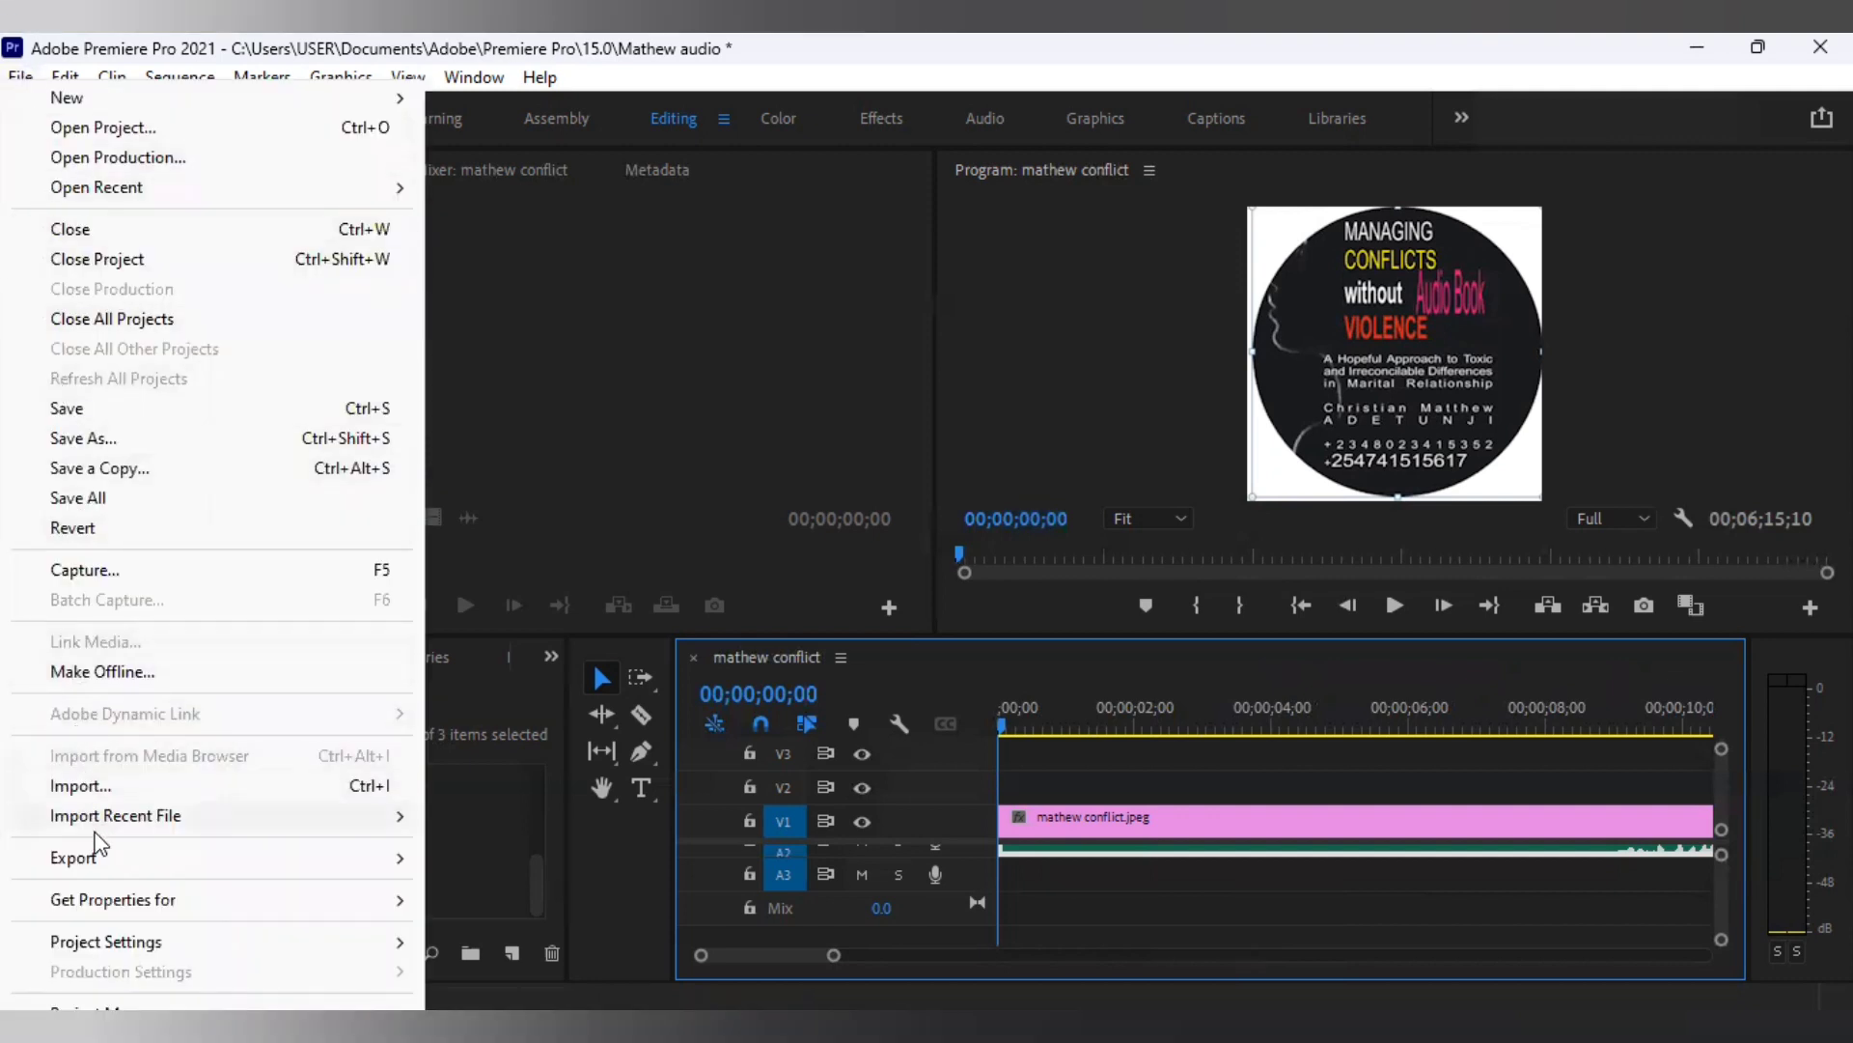
mouse_move(101, 875)
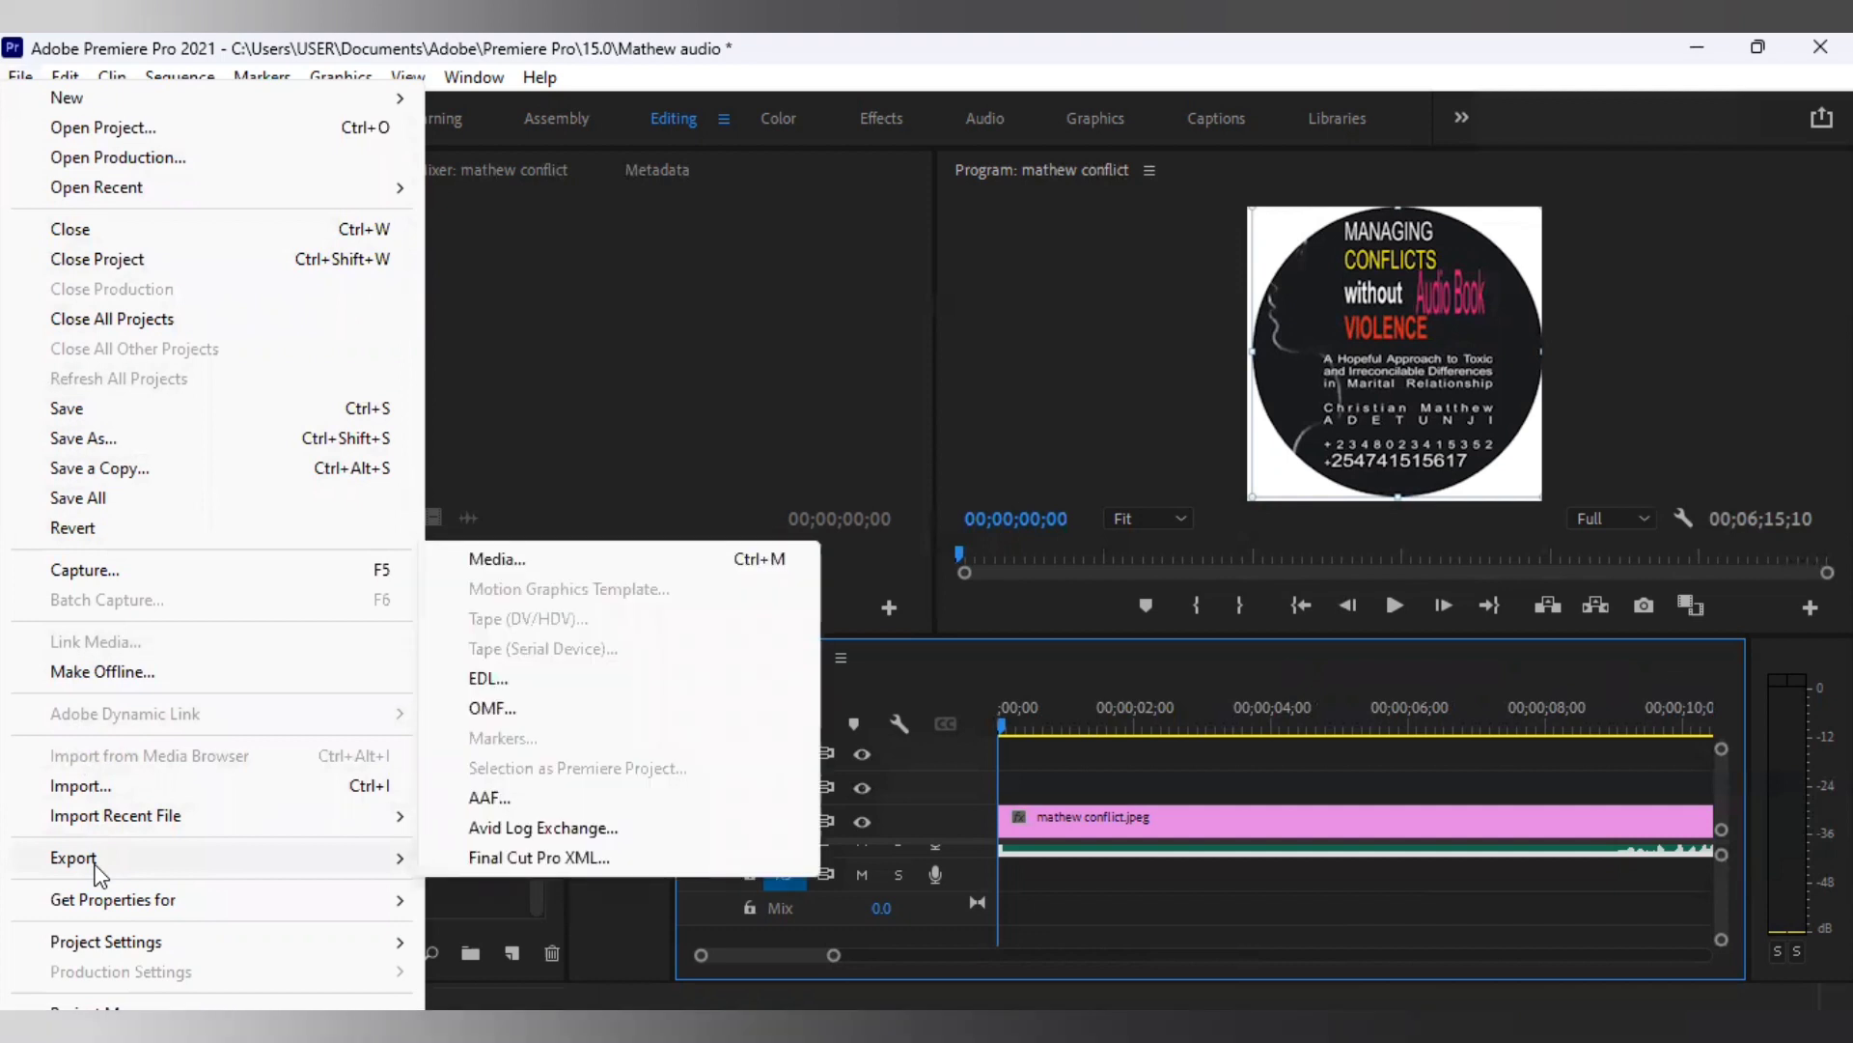
click(1166, 376)
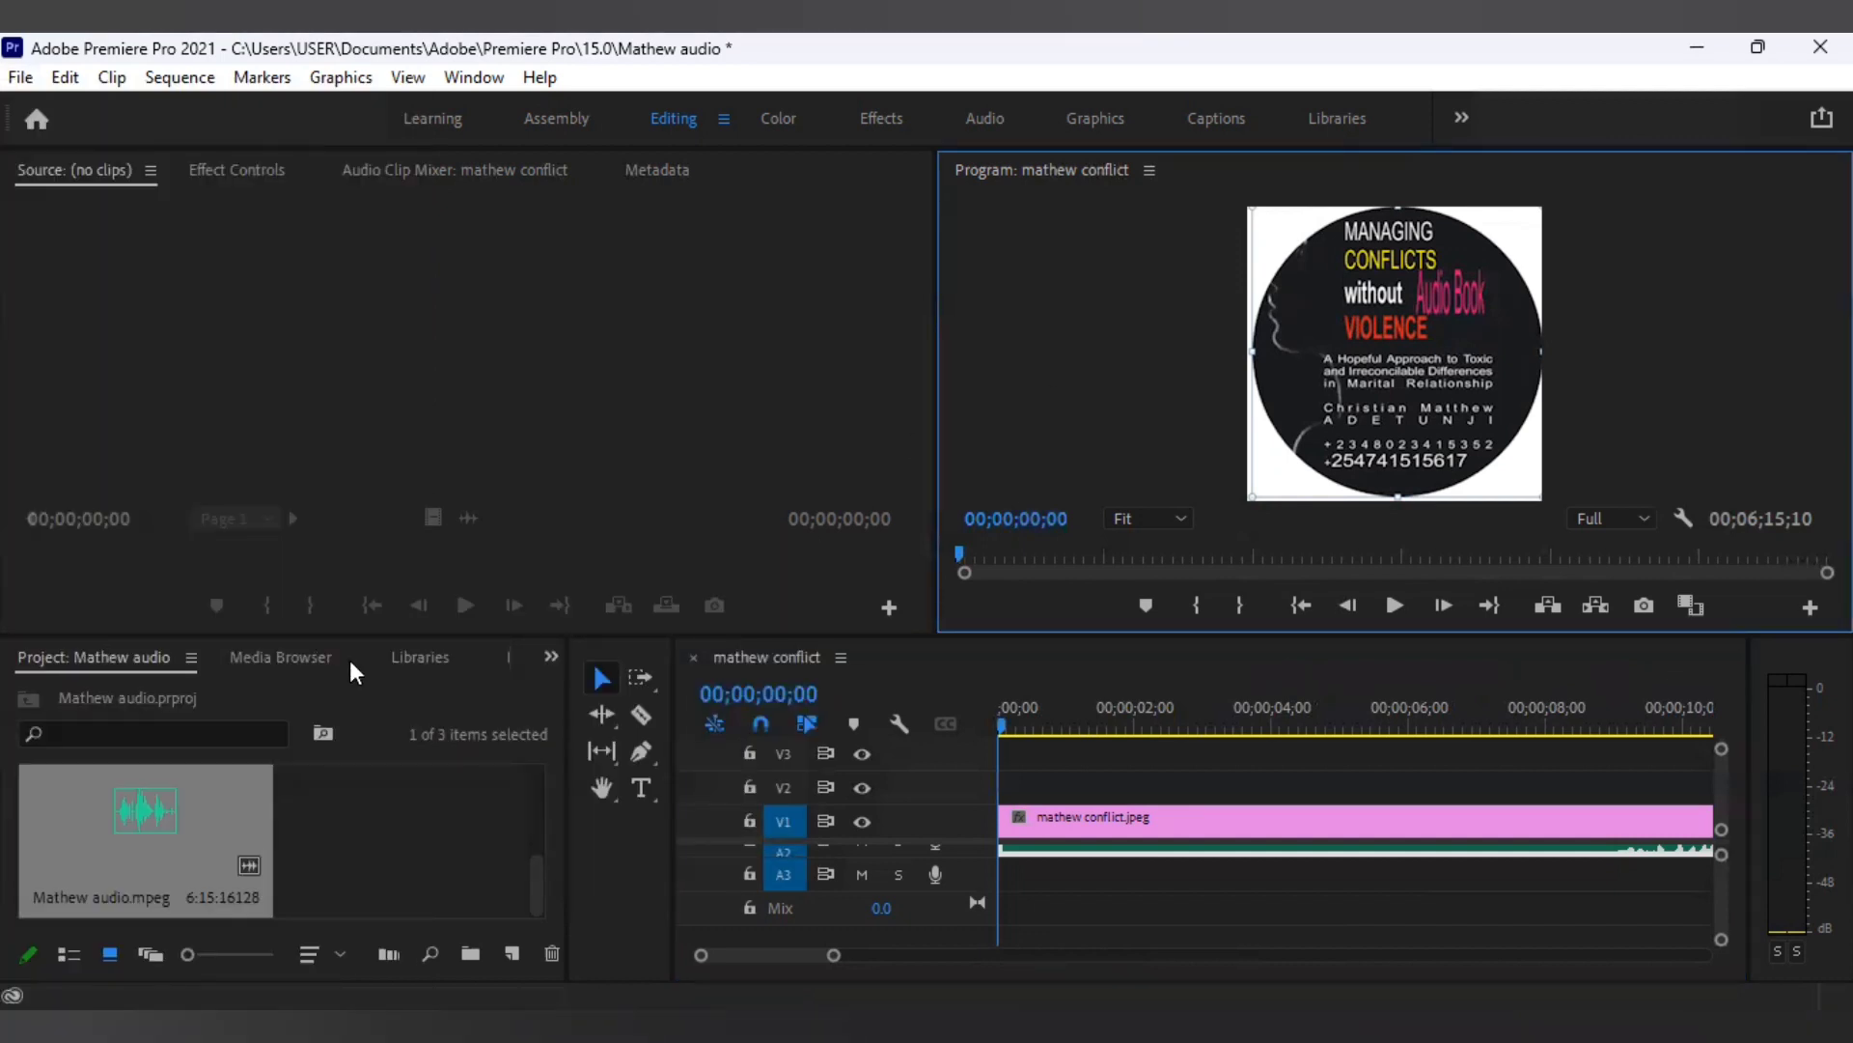
click(12, 79)
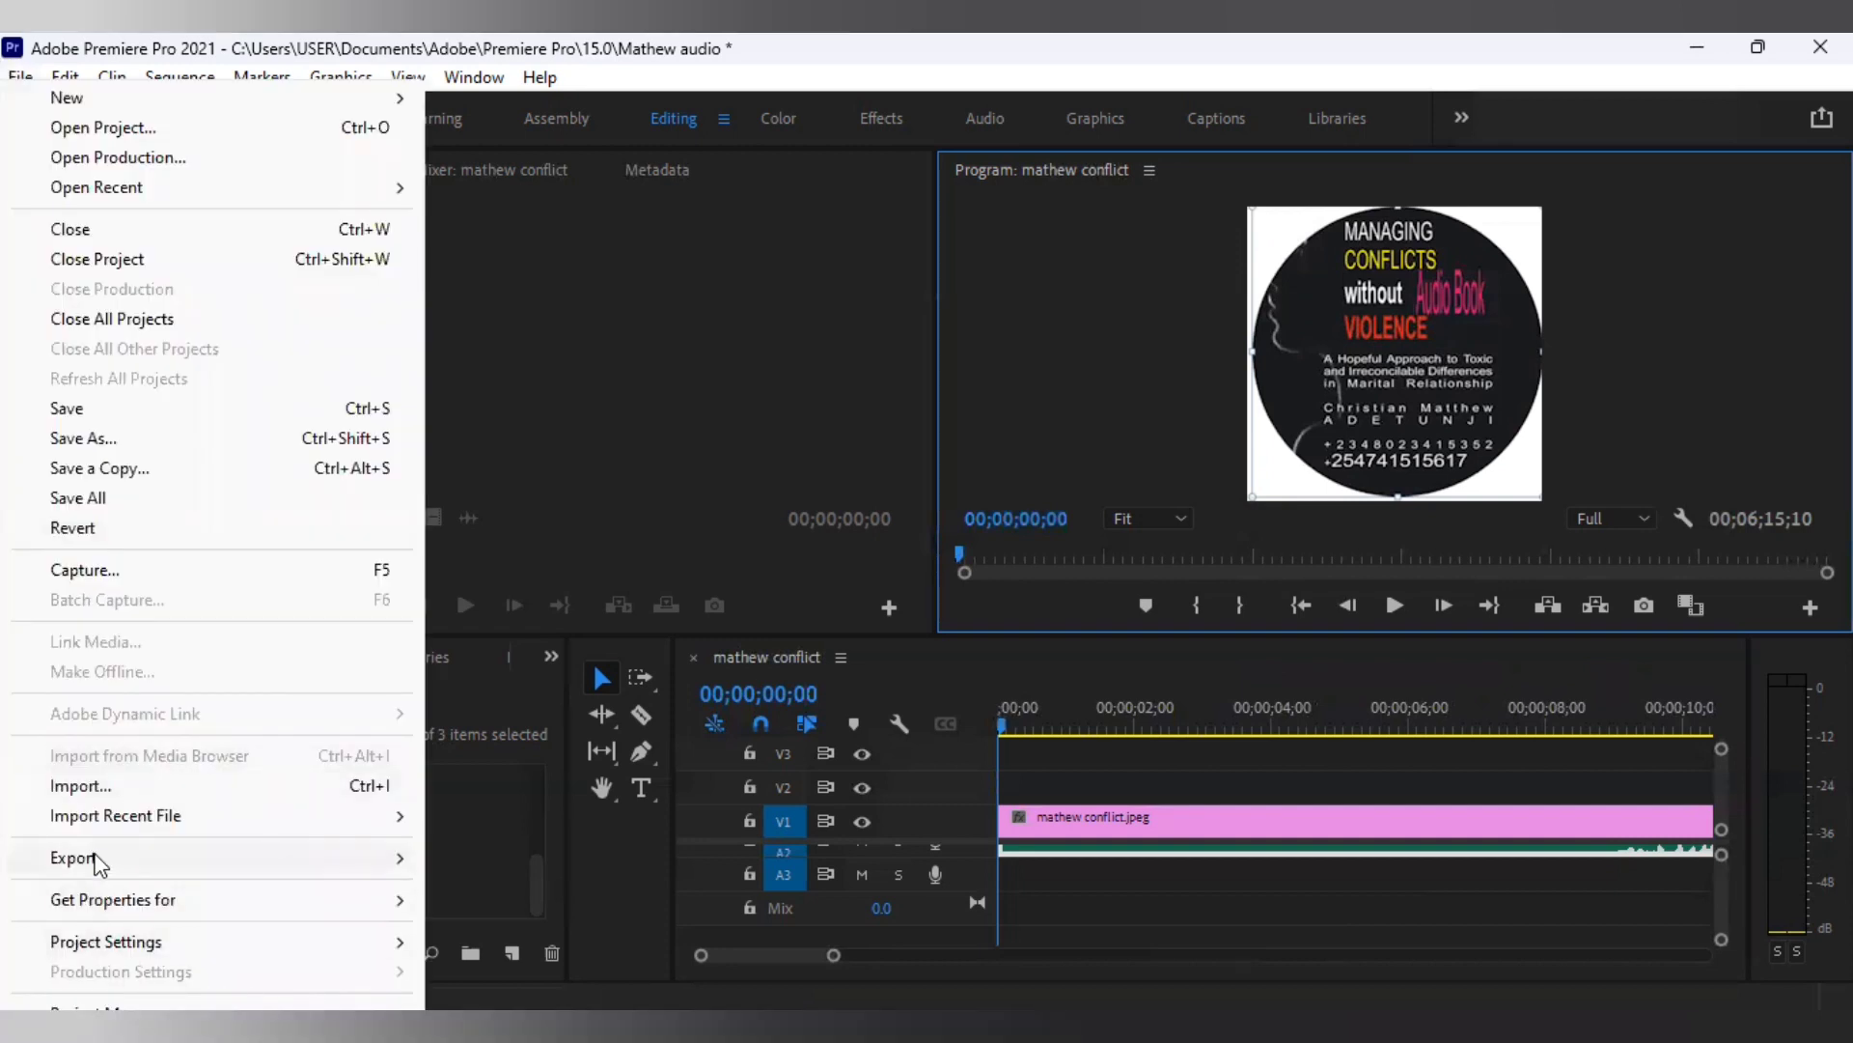
mouse_move(98, 860)
mouse_move(367, 859)
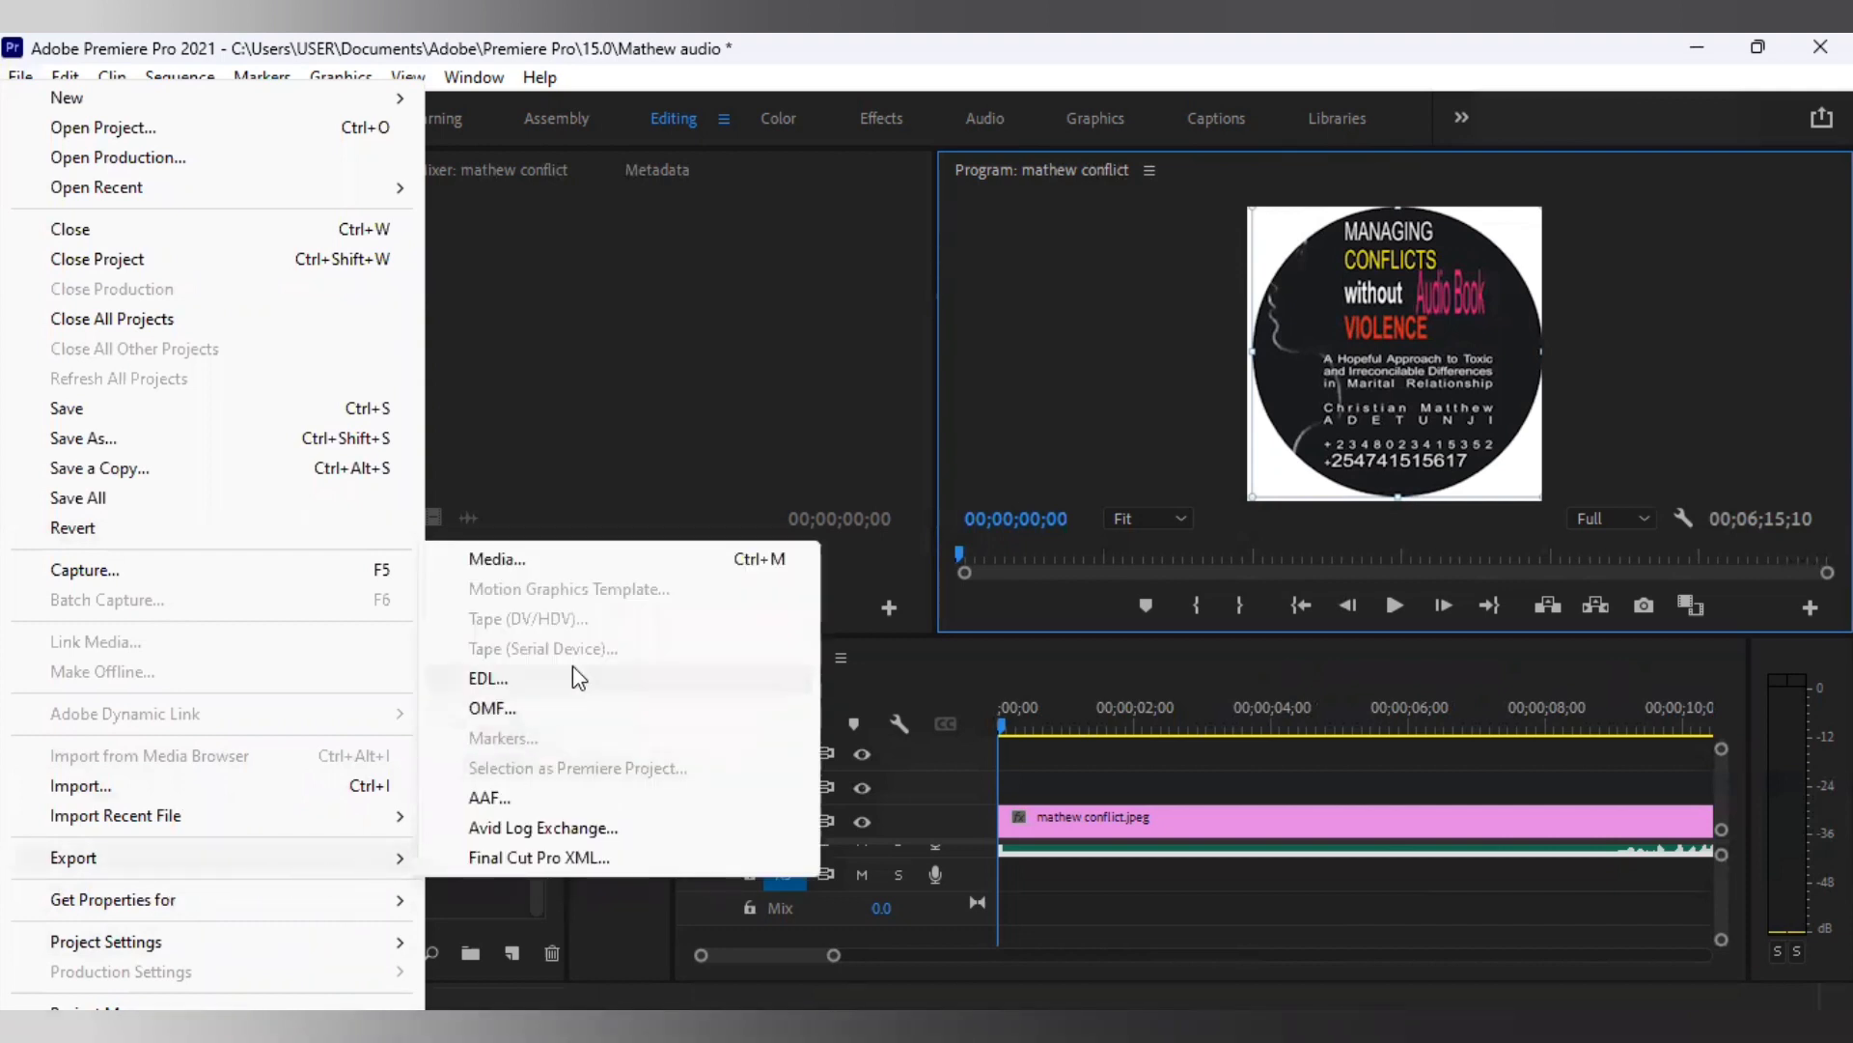
click(623, 573)
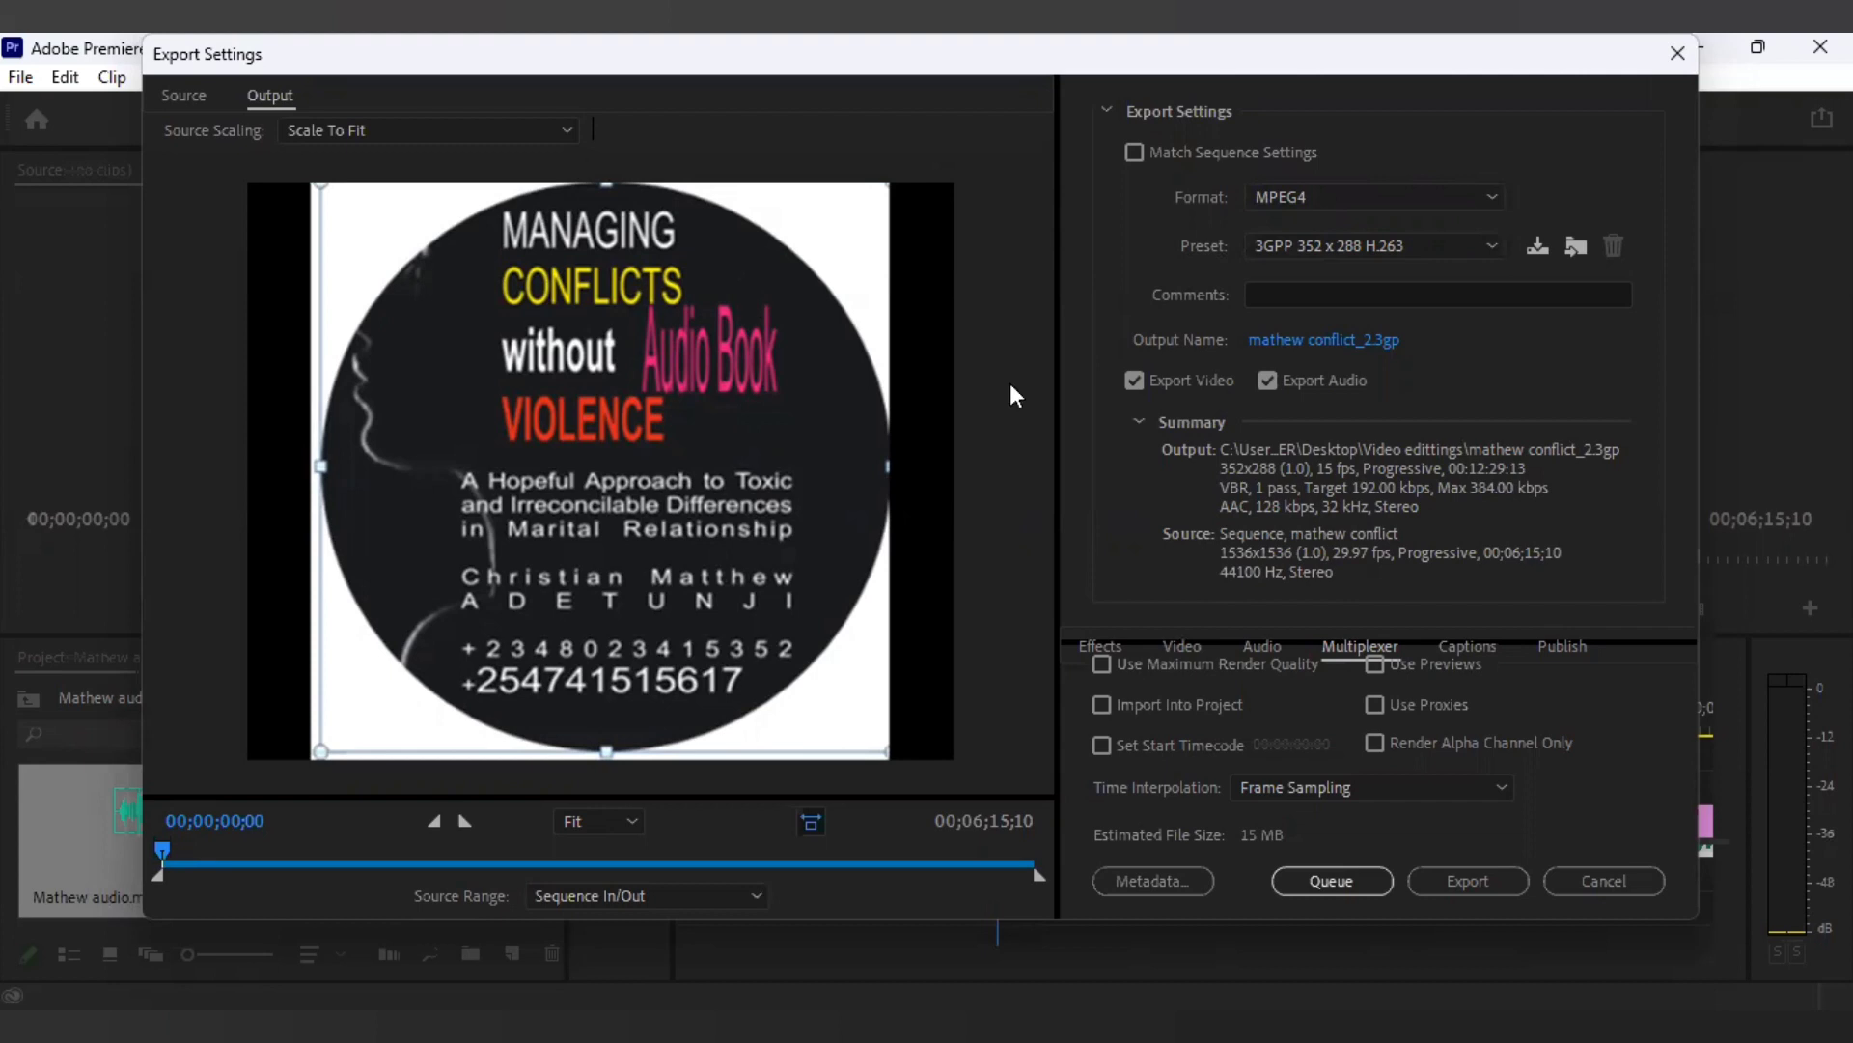
Export with MPEG4 format and 3GPP 352 x 288 H.263 preset, video and audio included (~15 MB).
click(1483, 198)
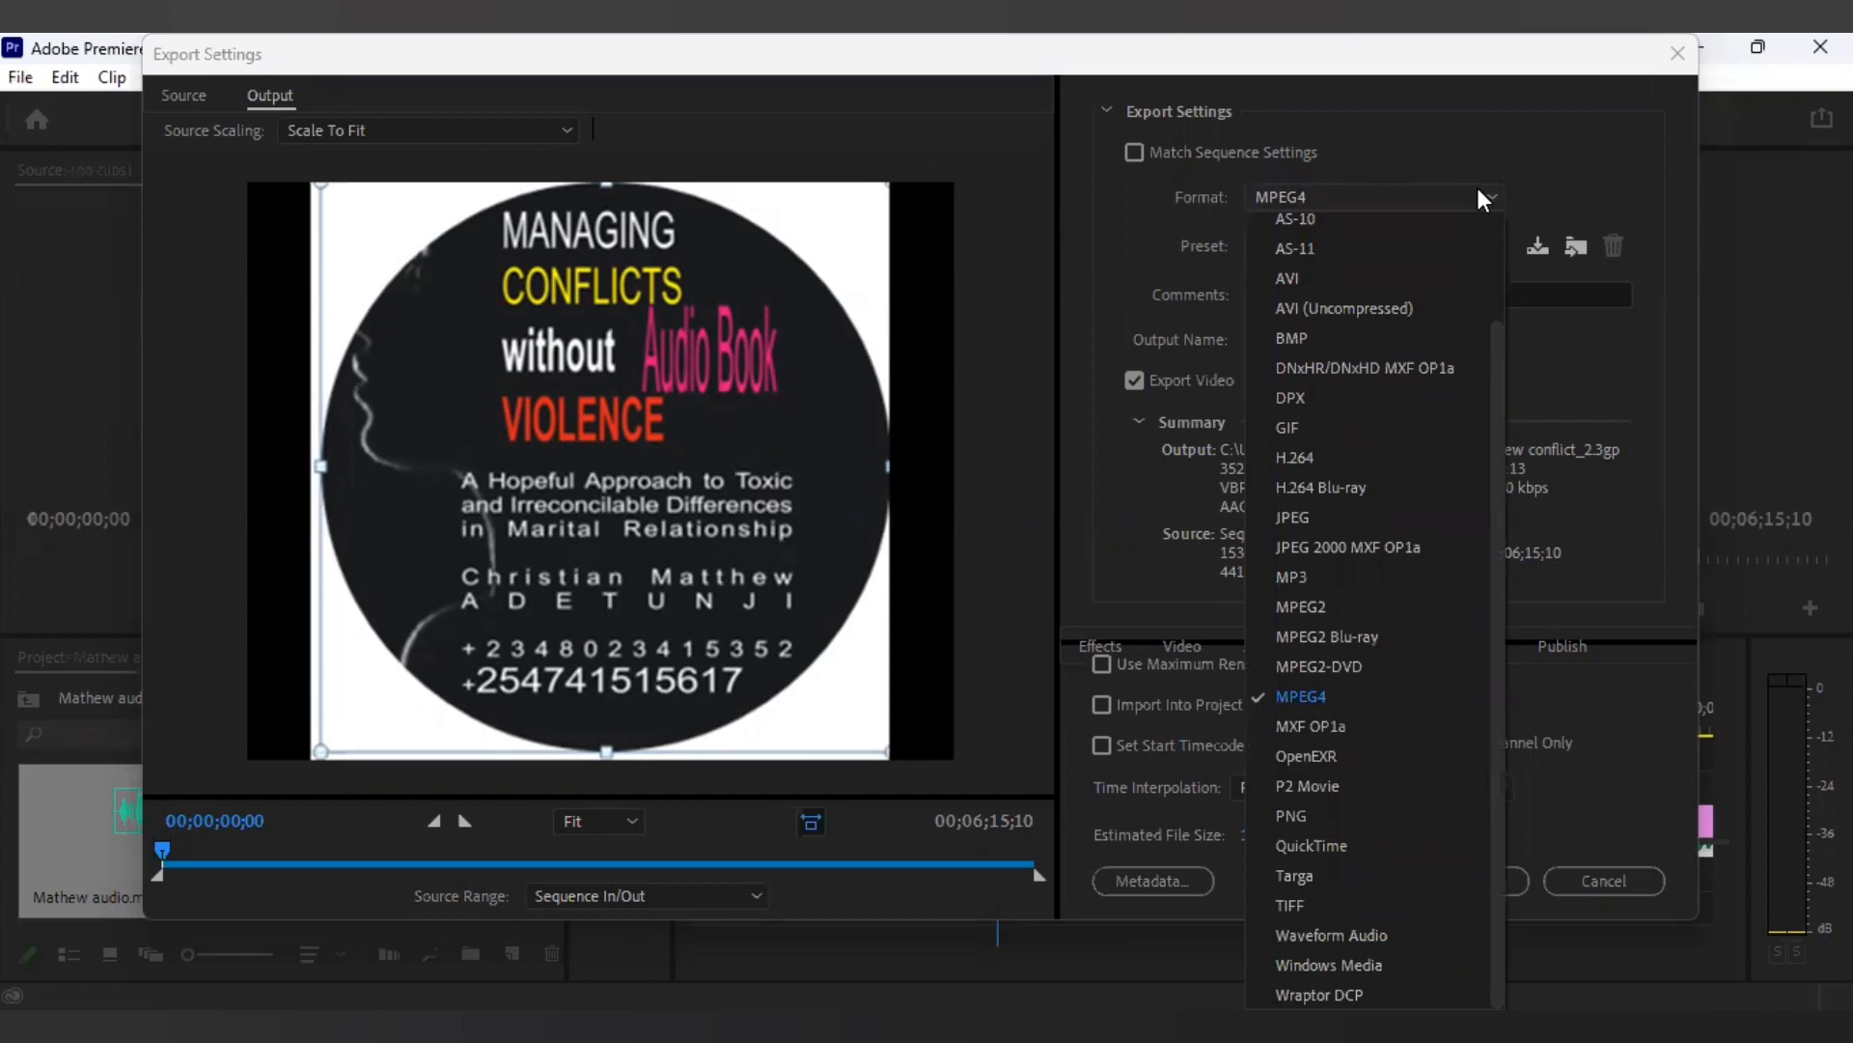
click(1479, 194)
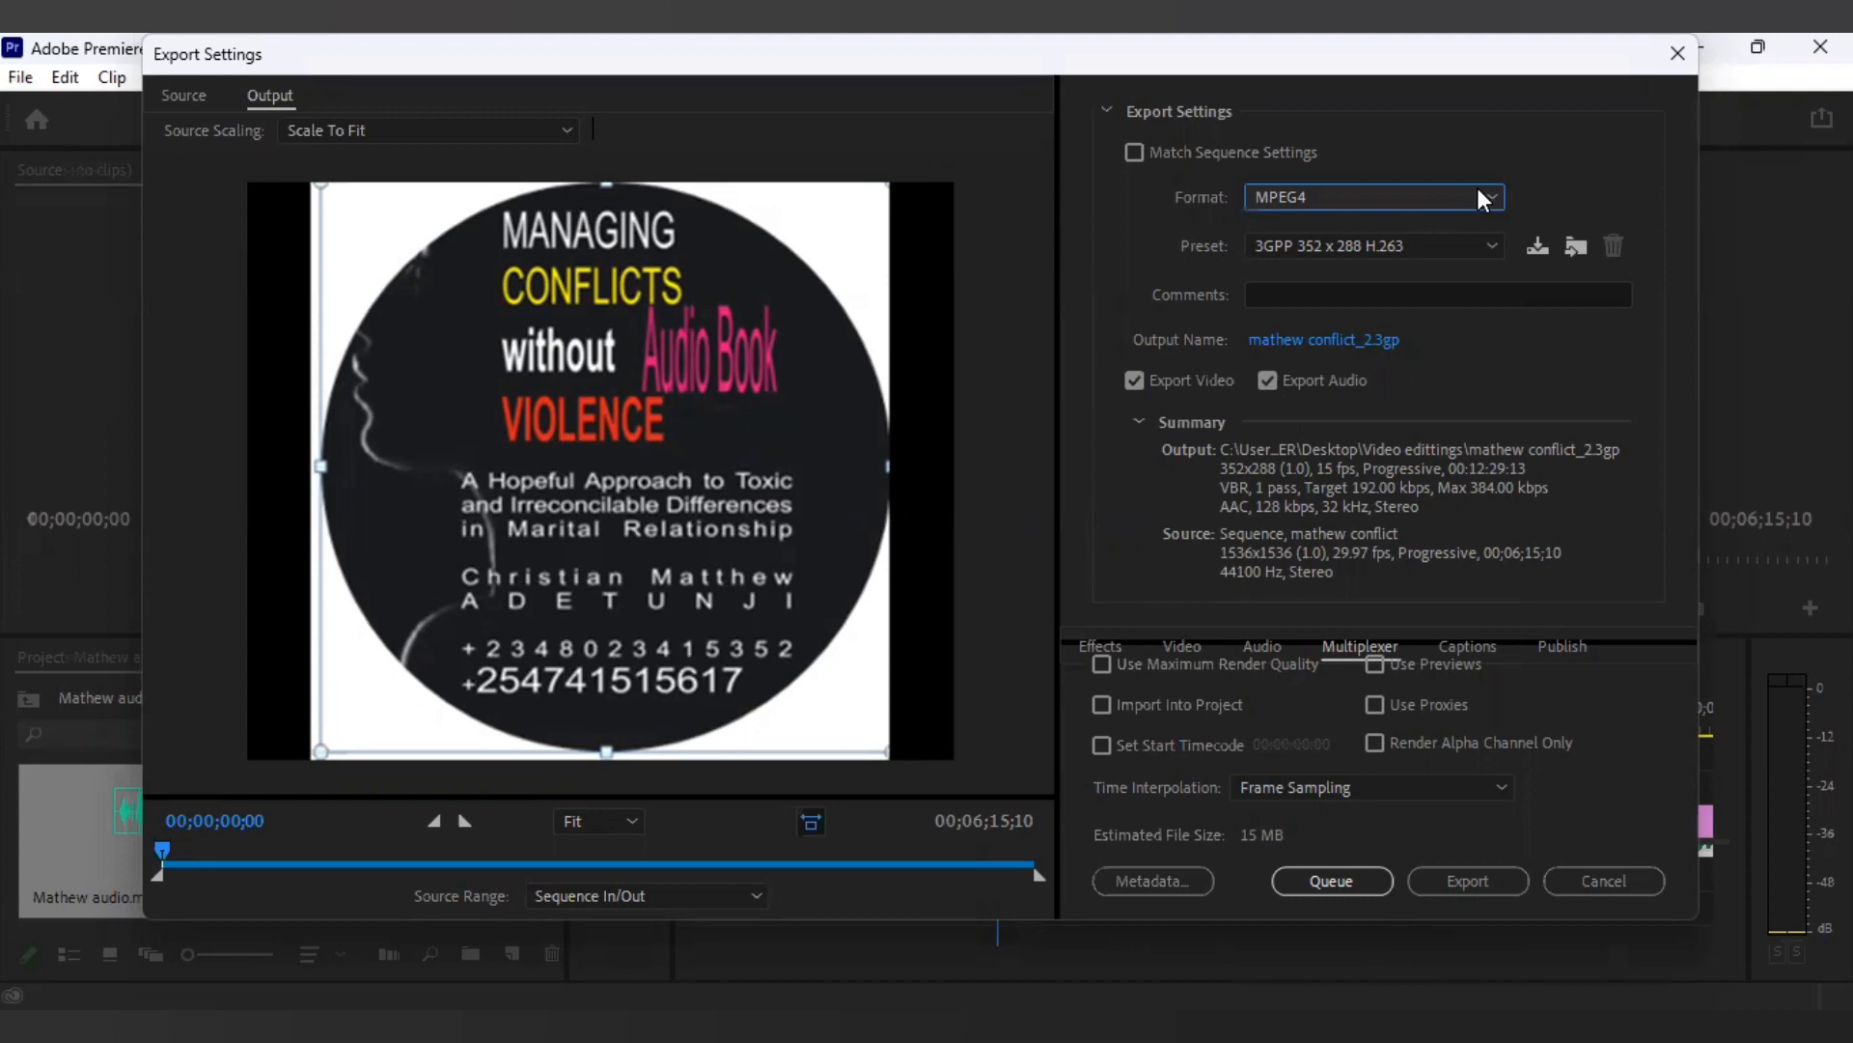
click(1494, 246)
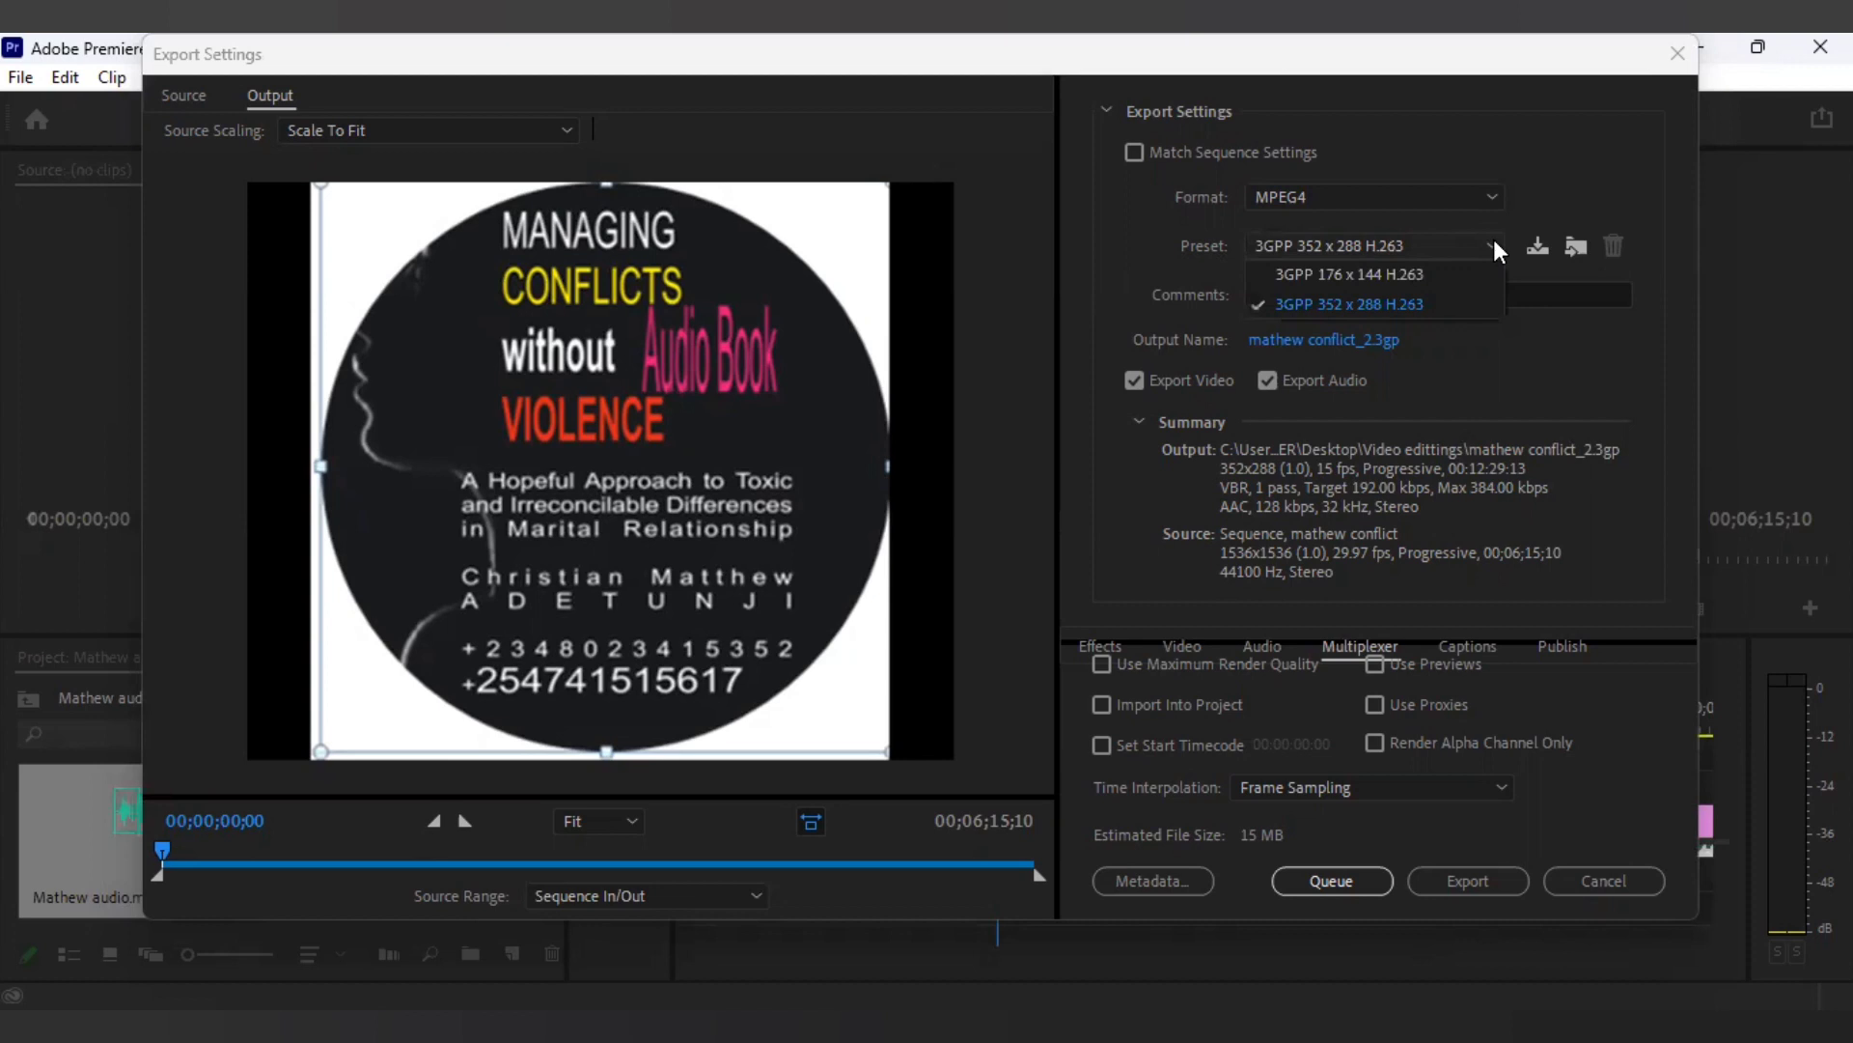
click(1532, 286)
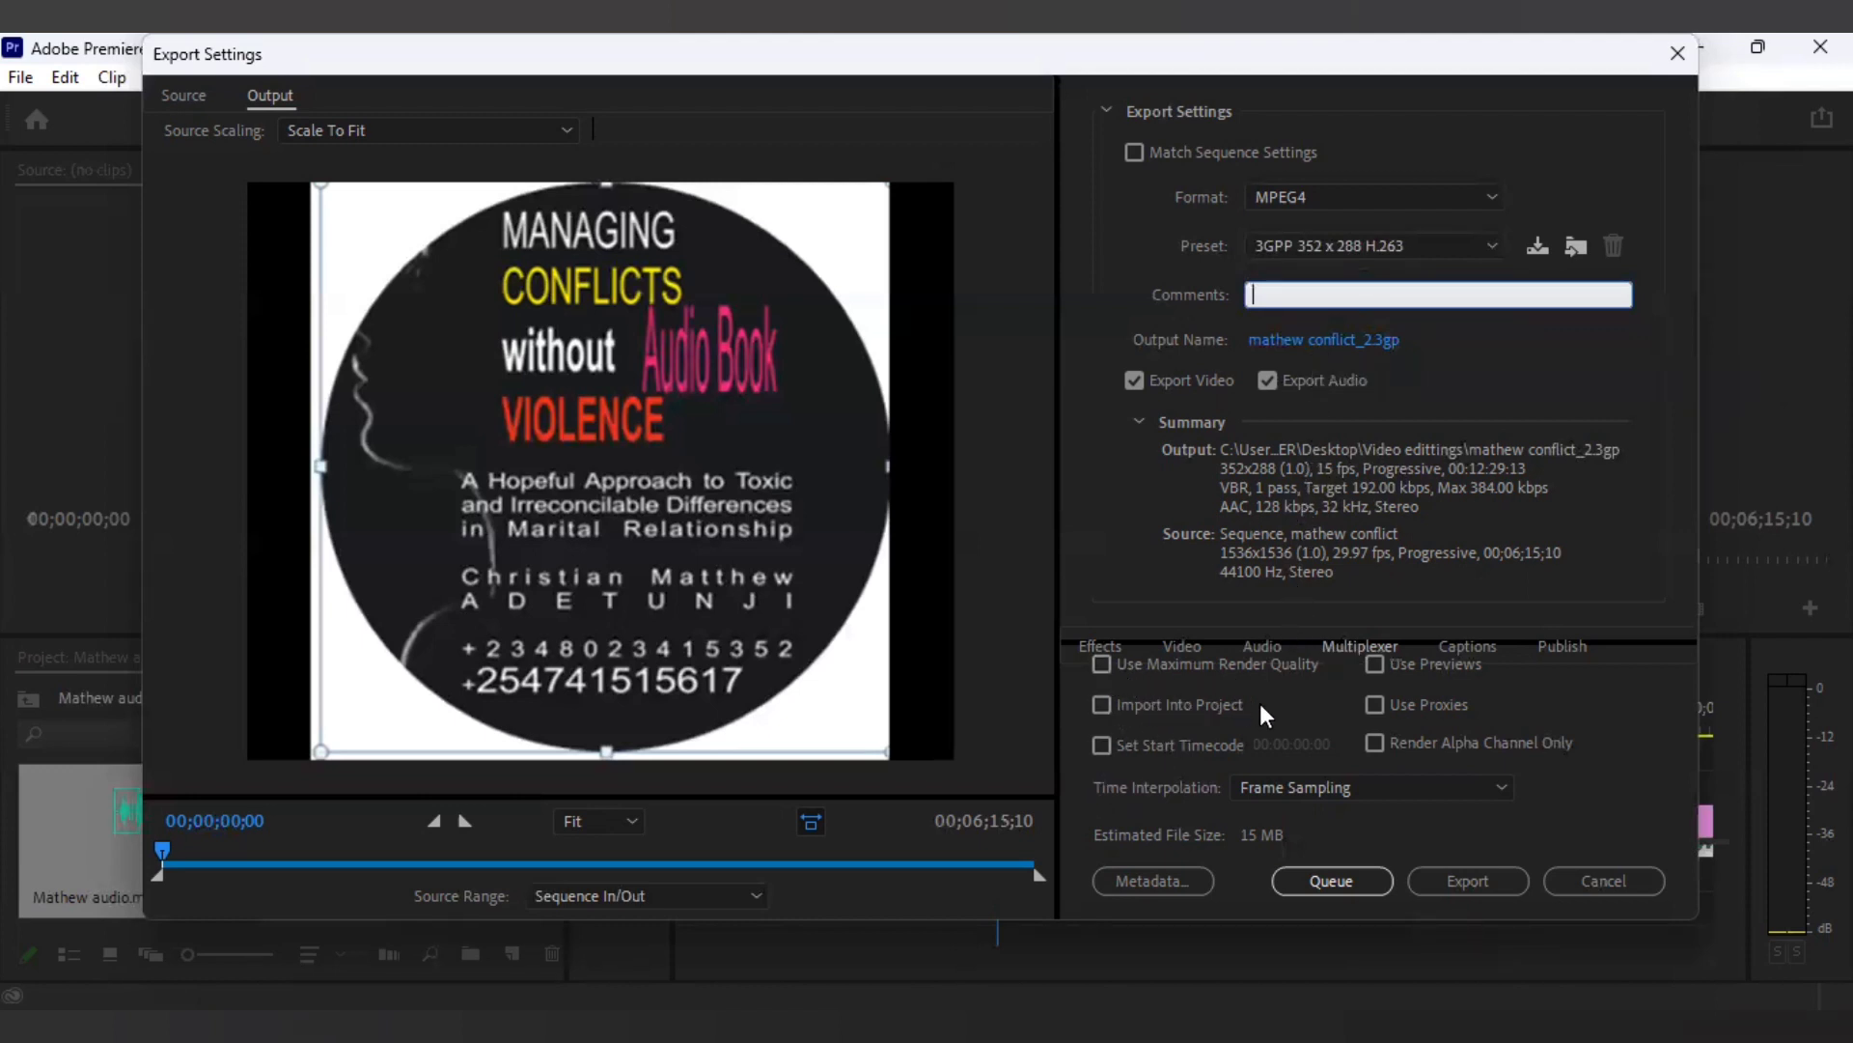
click(1451, 886)
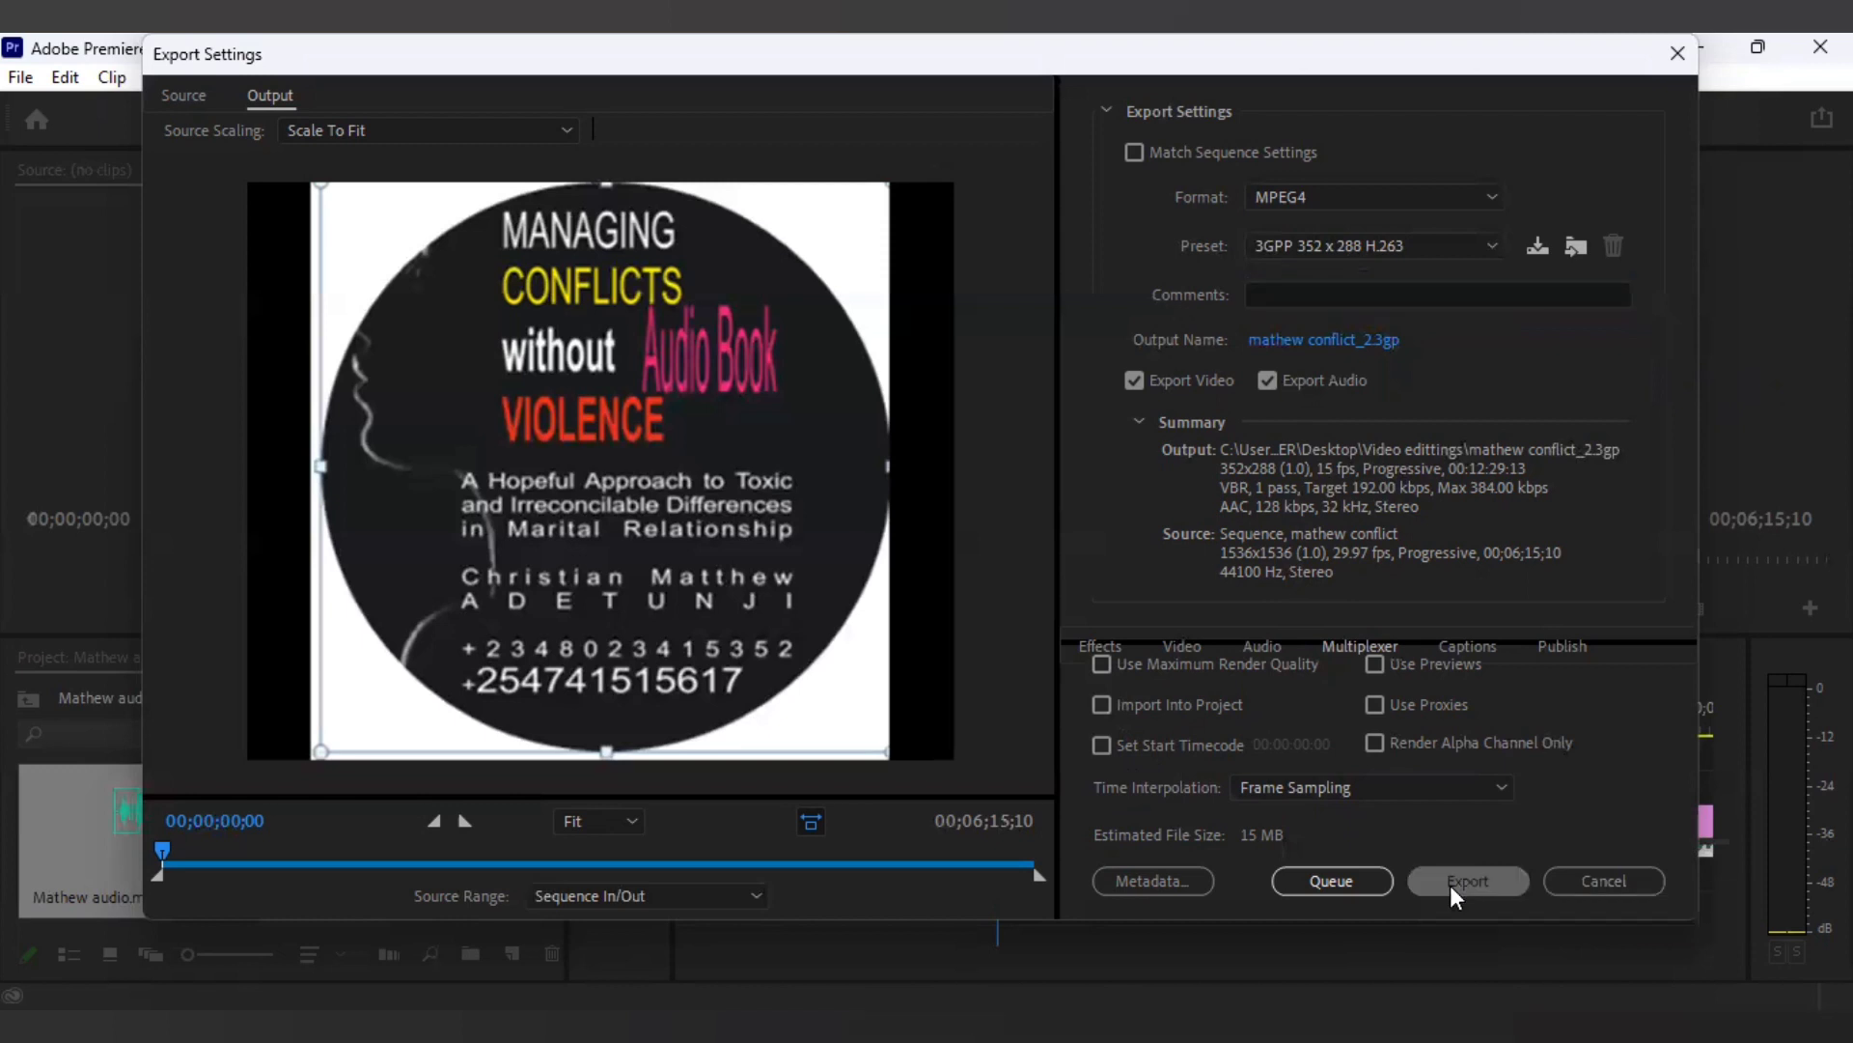